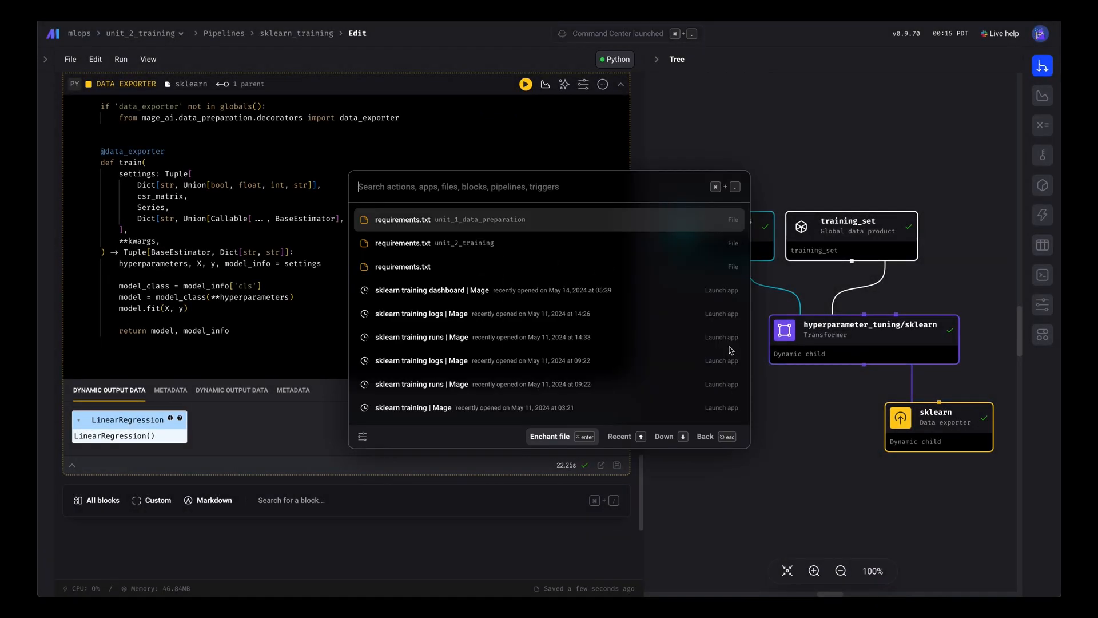
pyautogui.write('new p')
# - Create a new batch pipeline named XGBoost training from the Command Center
pyautogui.press('Return')
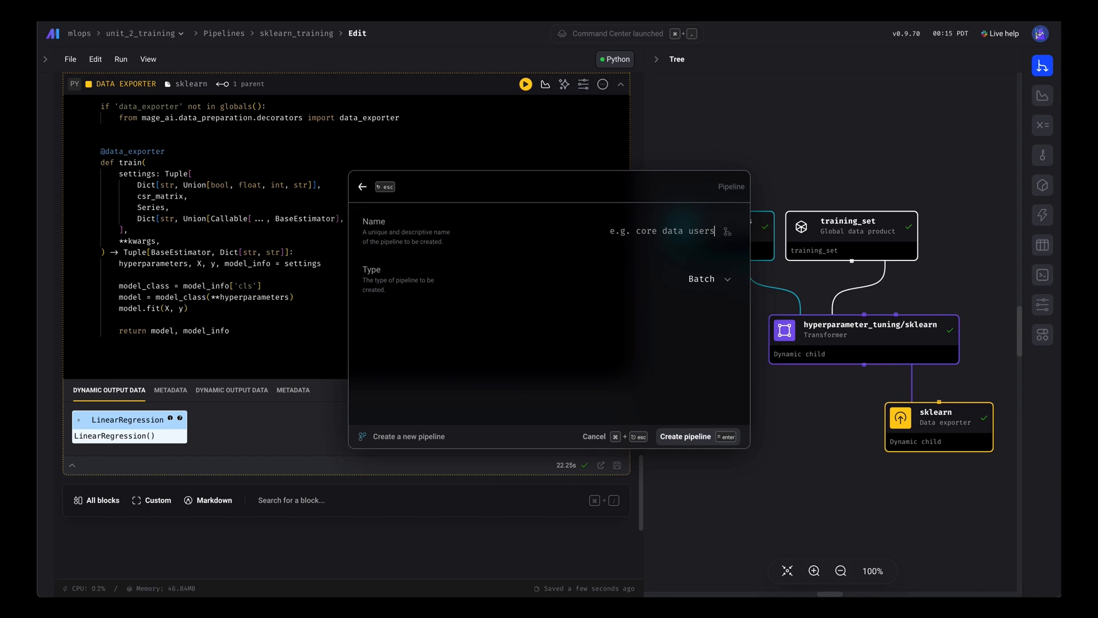
pyautogui.write('XGBoost trai')
pyautogui.write('ning')
pyautogui.click(730, 439)
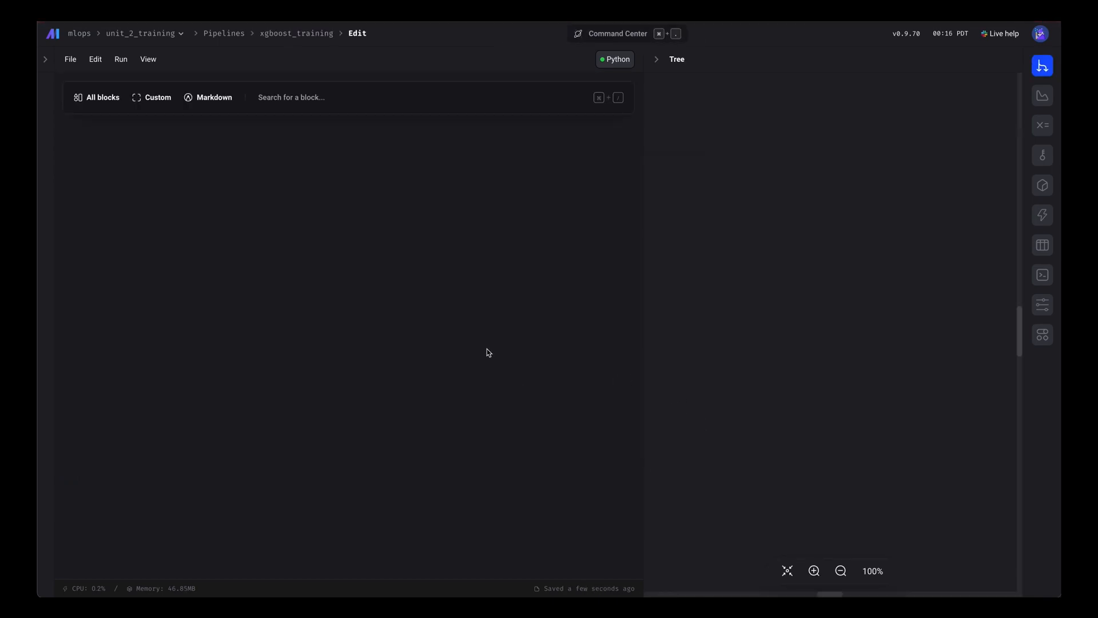
# - In Pipeline settings, paste a description of XGBoost as scalable gradient boosted decision trees
pyautogui.click(45, 59)
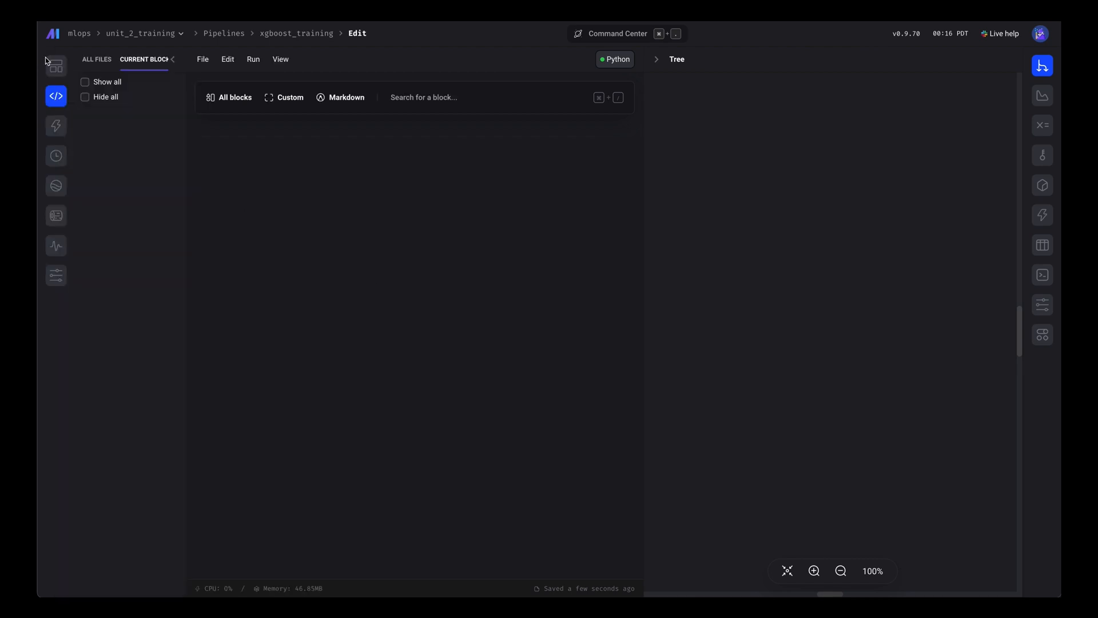
pyautogui.click(67, 282)
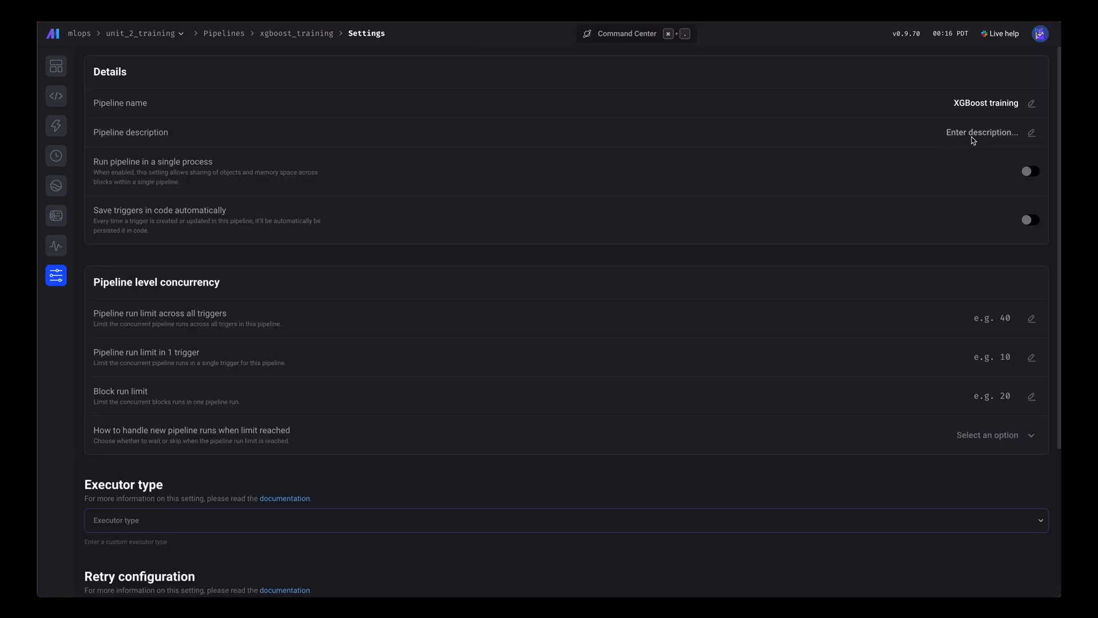
pyautogui.write('XGBoost is a scalable and efficient implementation of gradient boosted decision trees, a powerful ensemble machine learning technique.')
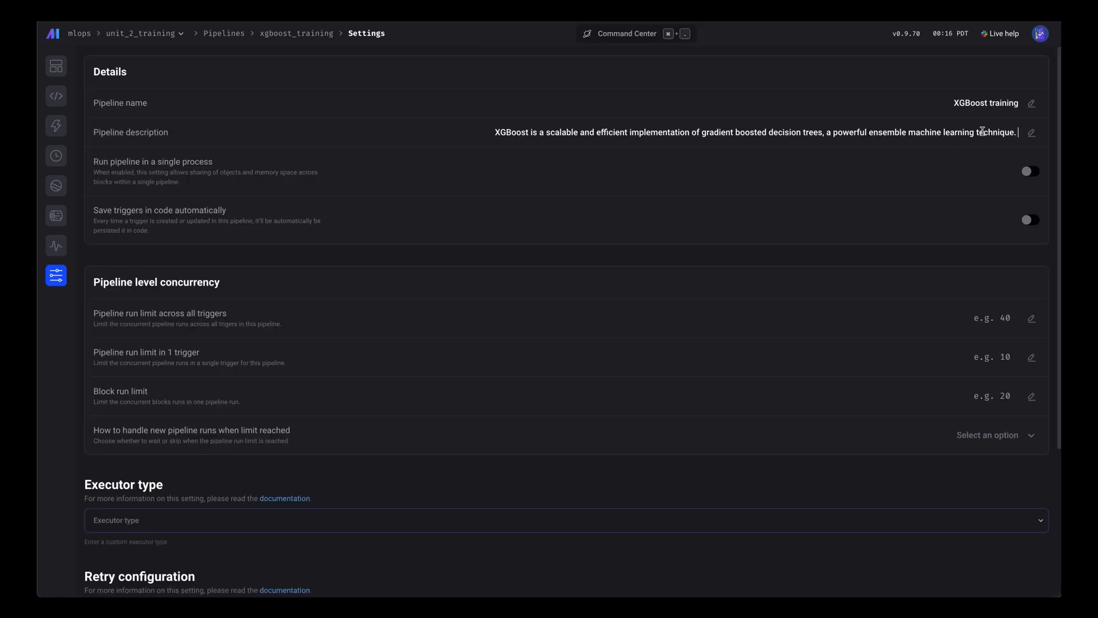
pyautogui.press('Return')
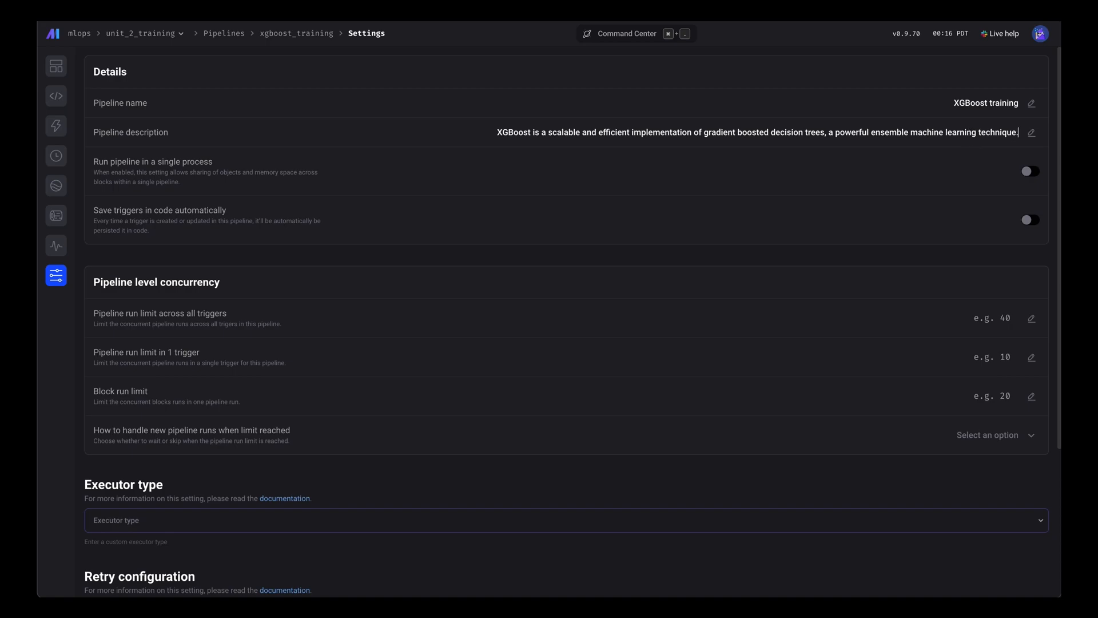
pyautogui.scroll(-3, 879, 236)
pyautogui.scroll(-3, 648, 266)
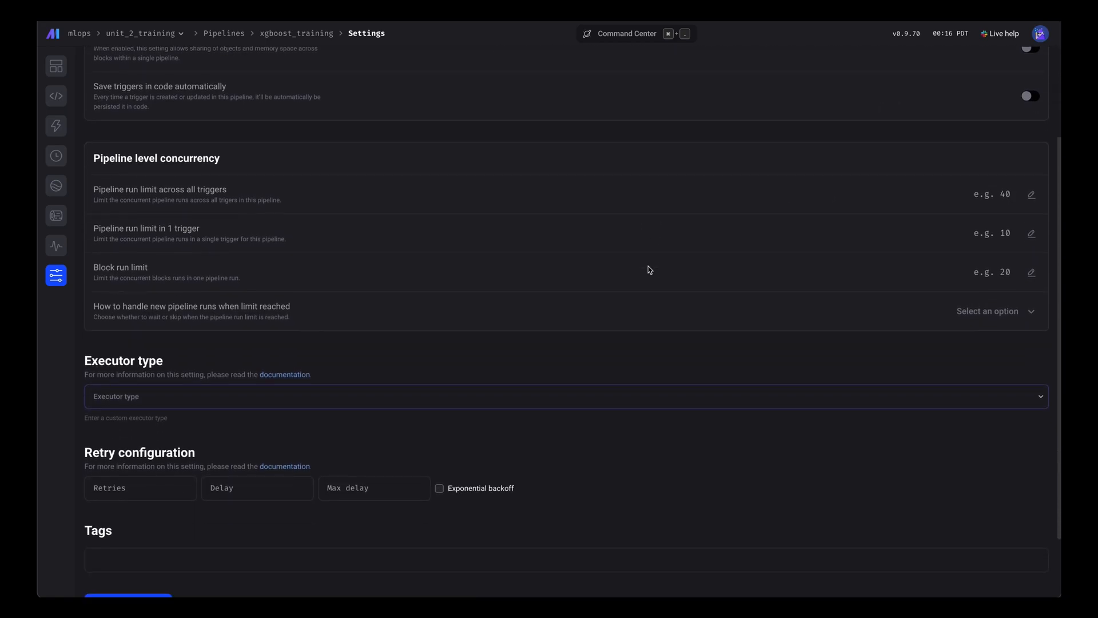
# - Add the tags xgboost and decision tree, then save the pipeline settings
pyautogui.click(378, 487)
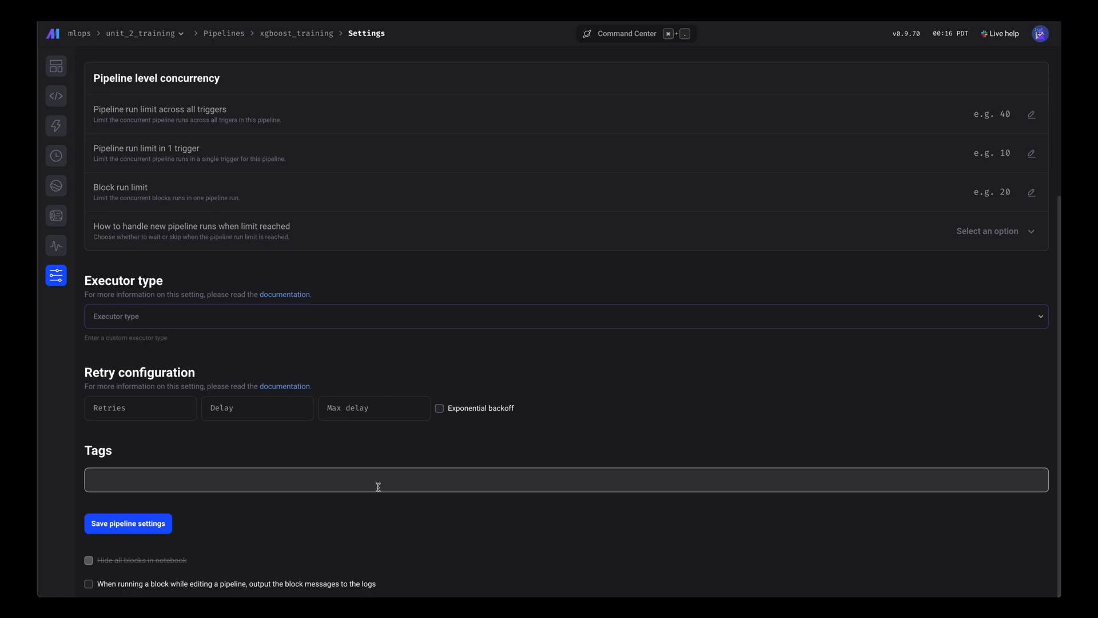
pyautogui.click(378, 487)
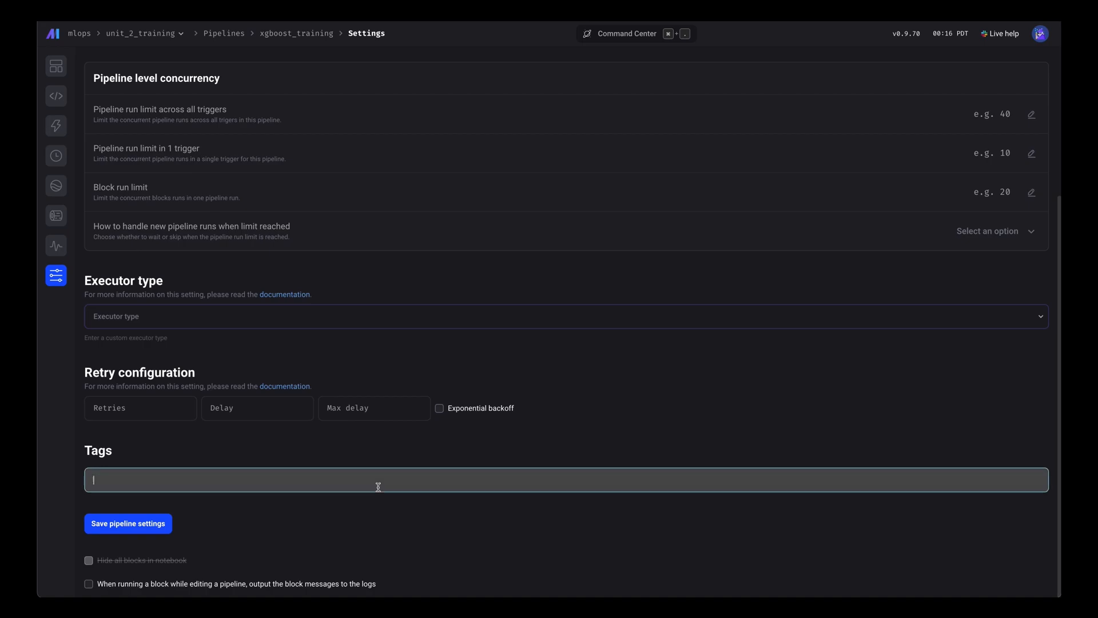
pyautogui.write('xgboost')
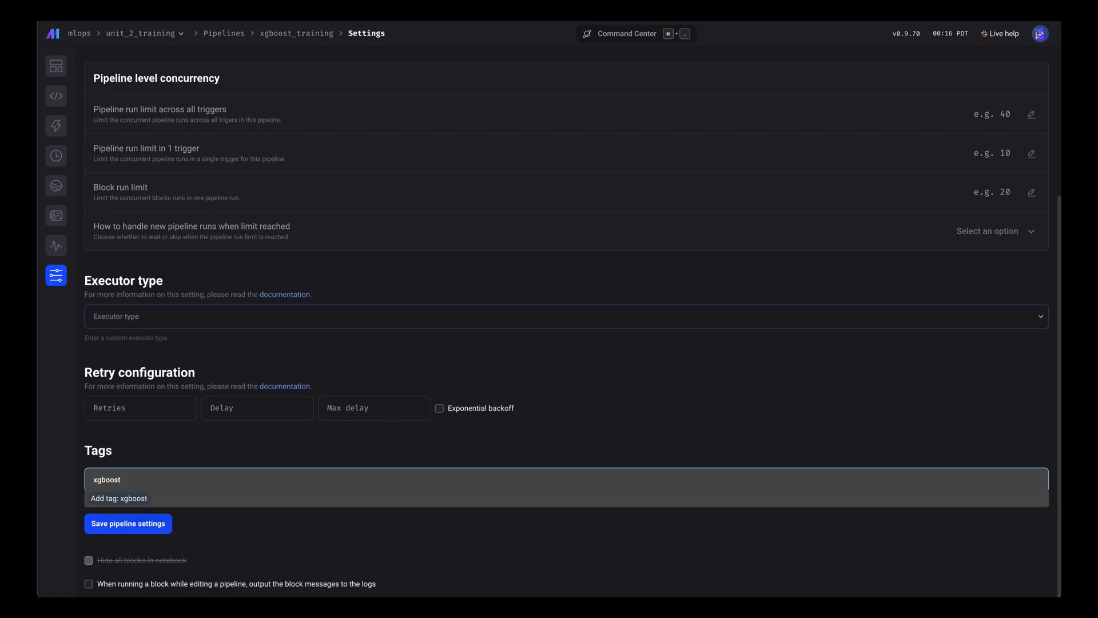
pyautogui.press('Return')
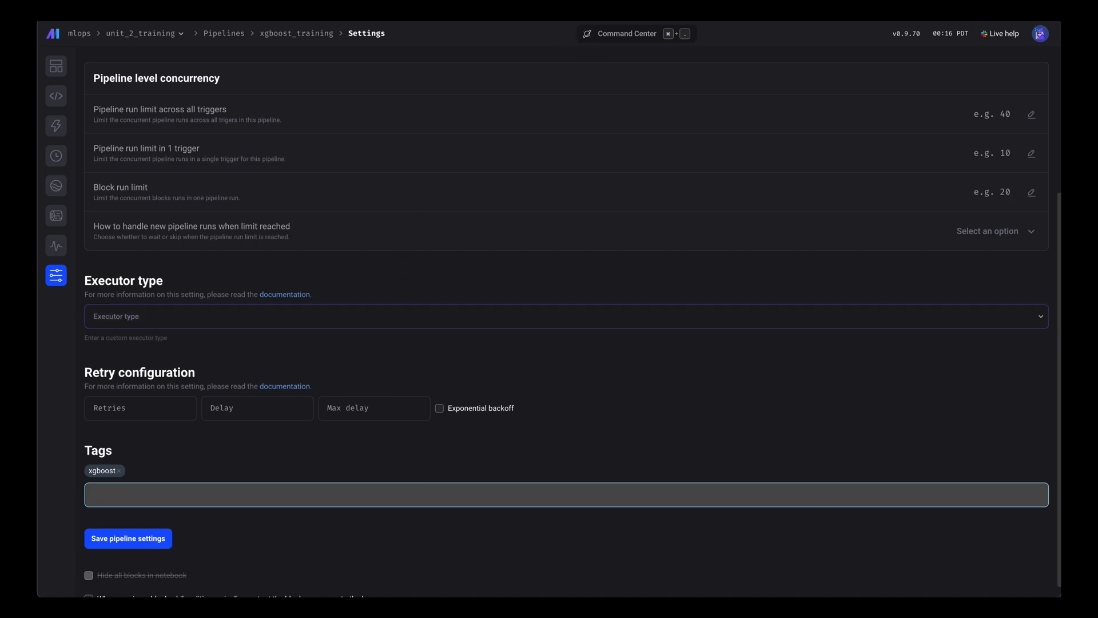
pyautogui.write('d')
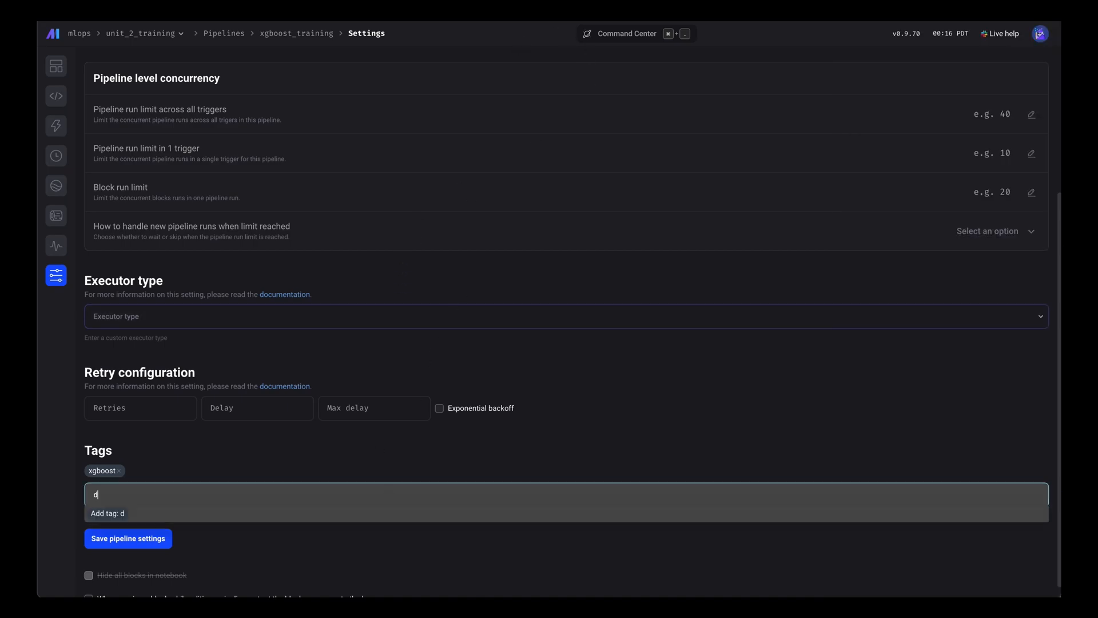
pyautogui.write('sion tree')
pyautogui.press('Return')
pyautogui.scroll(-1, 329, 556)
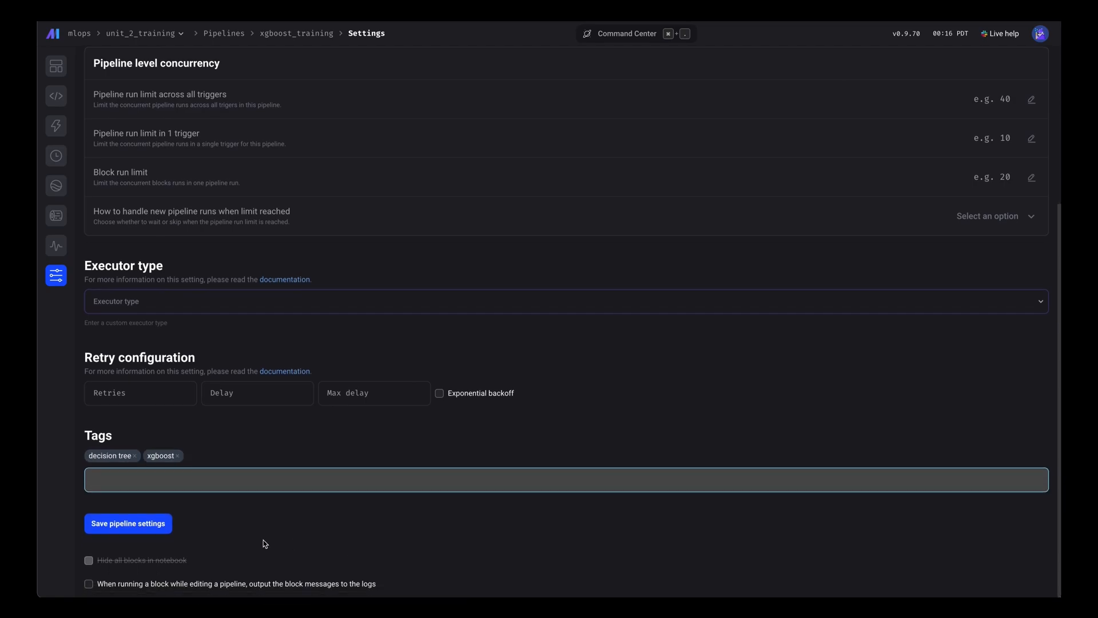
pyautogui.click(134, 528)
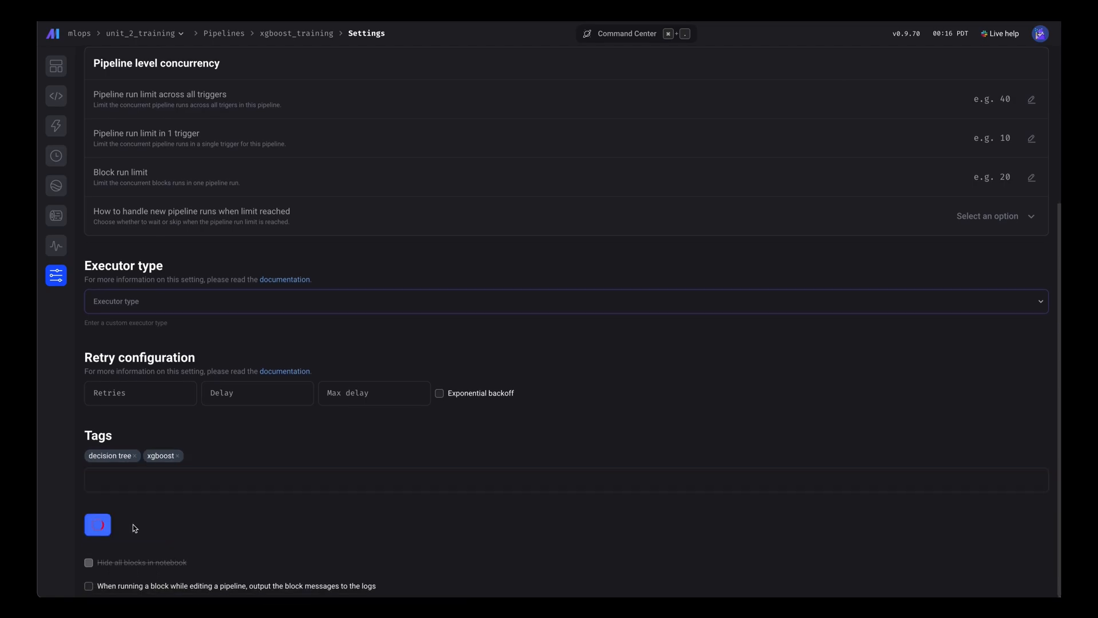
# - Return to Edit pipeline, hide the file browser, and launch the Text editor from the Command Center
pyautogui.click(56, 96)
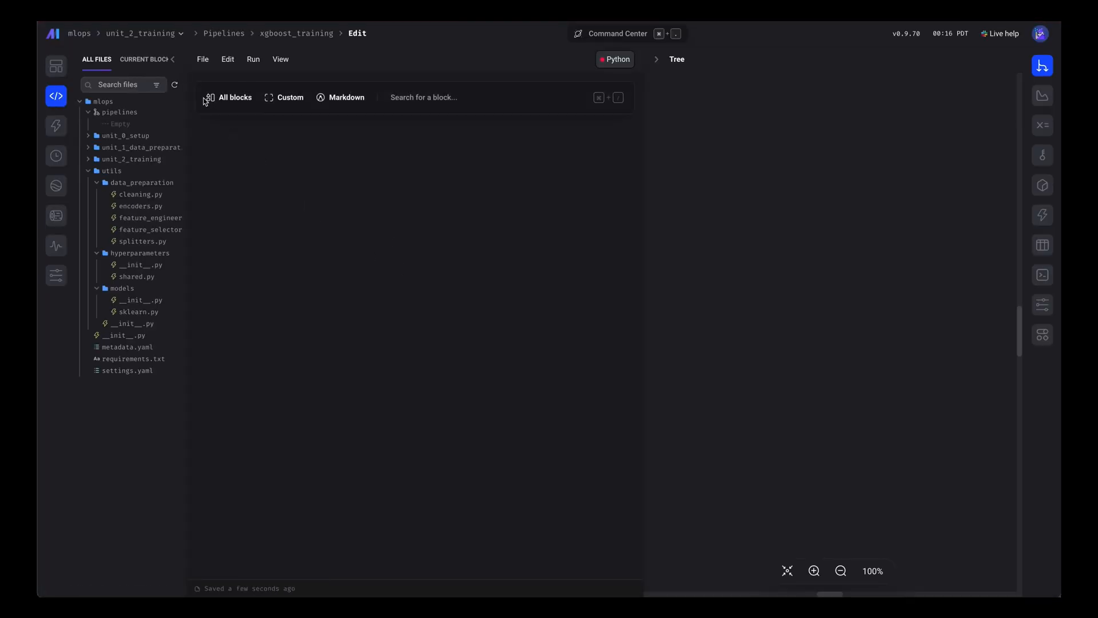
pyautogui.click(173, 59)
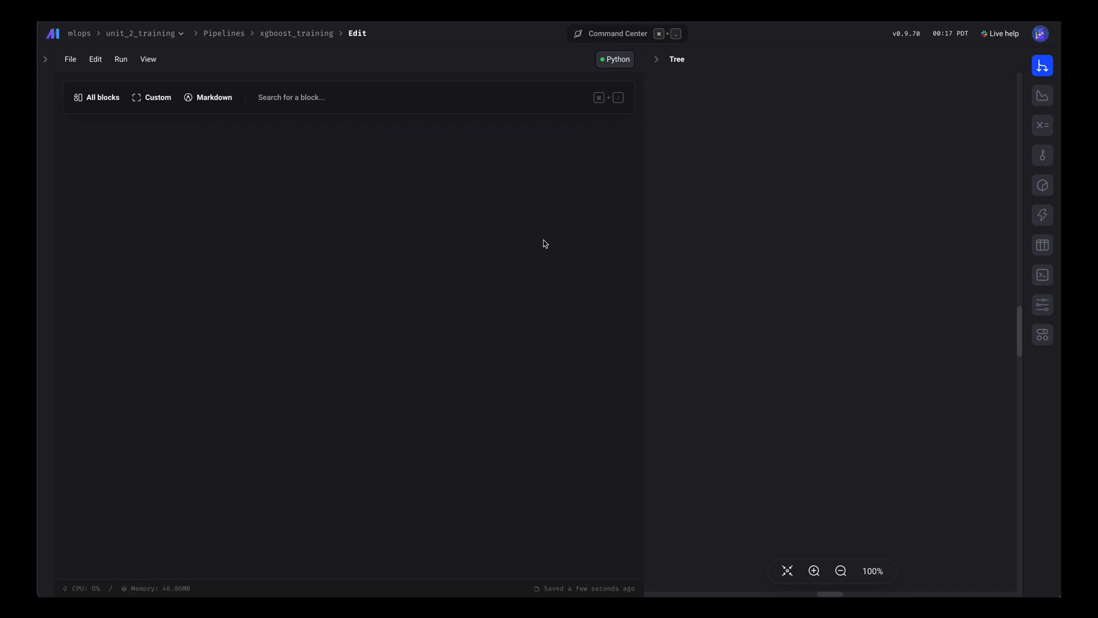
pyautogui.hotkey('ctrl', '.')
pyautogui.write('new p')
pyautogui.press('BackSpace')
pyautogui.press('BackSpace')
pyautogui.press('BackSpace')
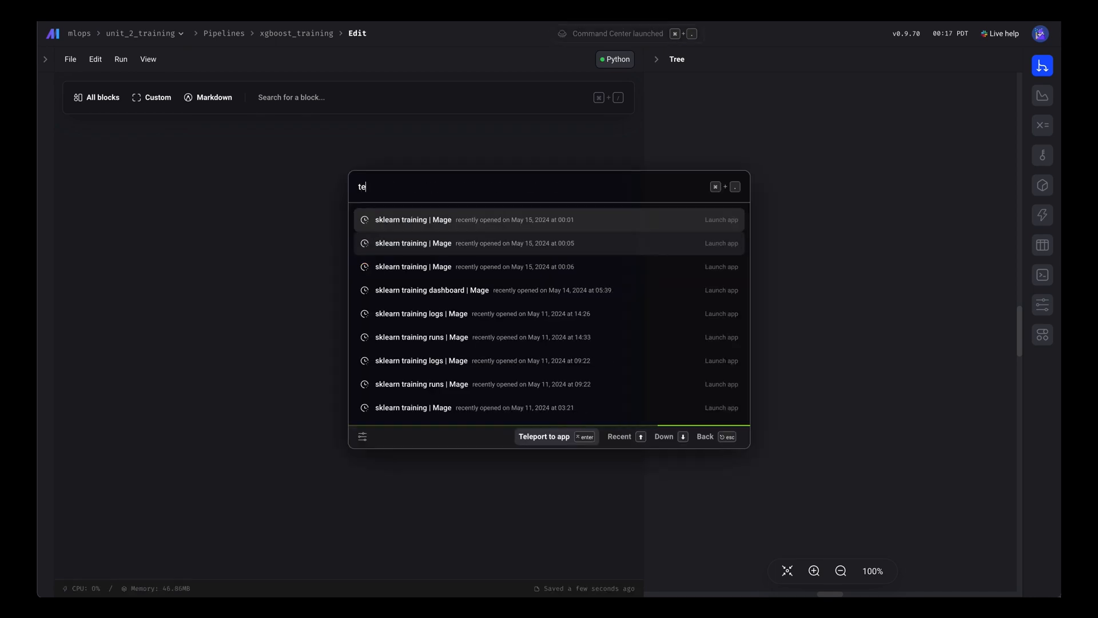
pyautogui.write('text')
pyautogui.press('Down')
pyautogui.press('Down')
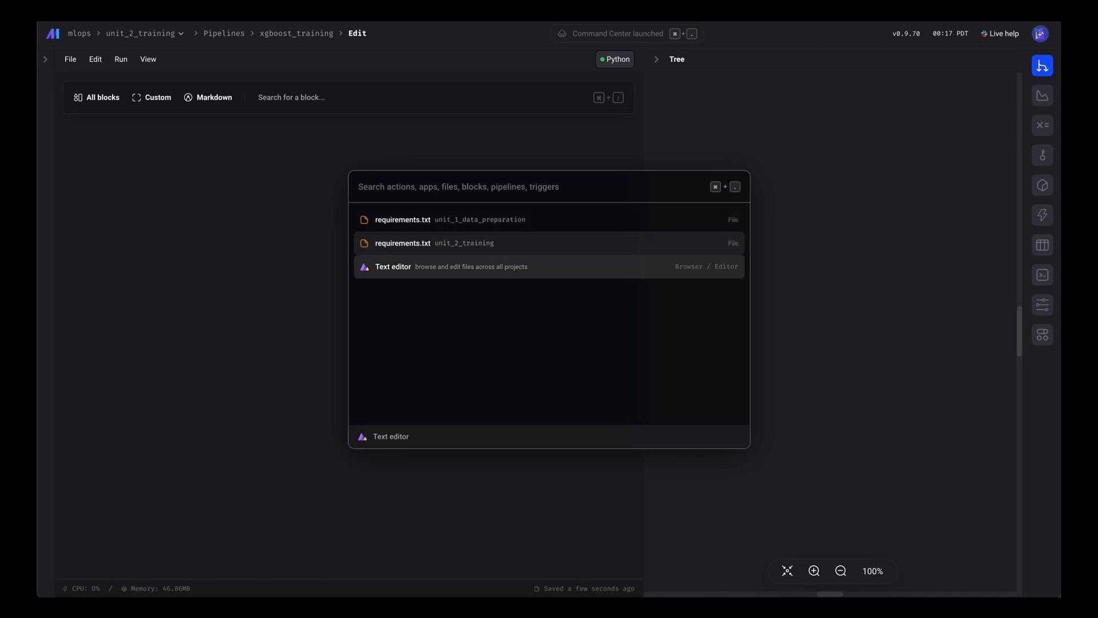
pyautogui.press('Return')
pyautogui.press('Escape')
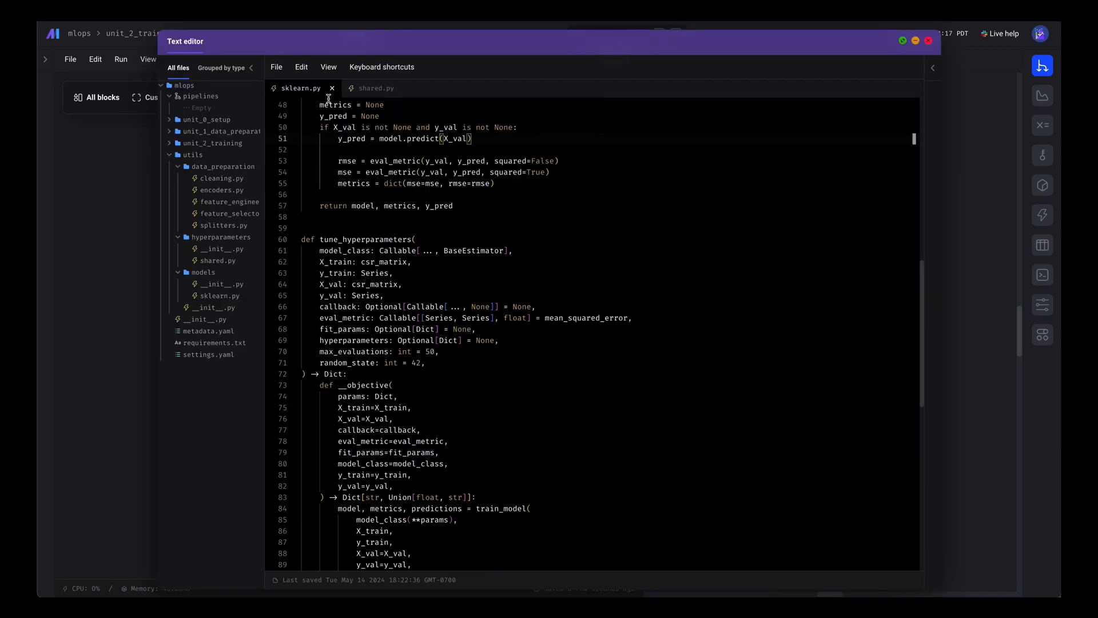
# - Close the sklearn.py and shared.py tabs and then the text editor itself
pyautogui.click(331, 88)
pyautogui.click(329, 88)
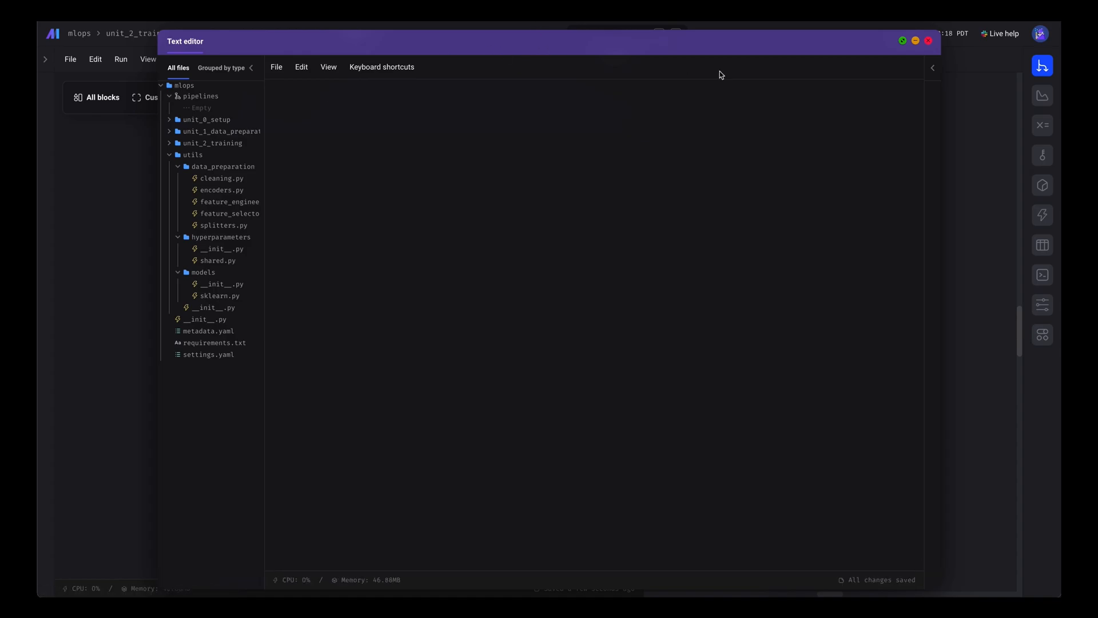
pyautogui.click(934, 43)
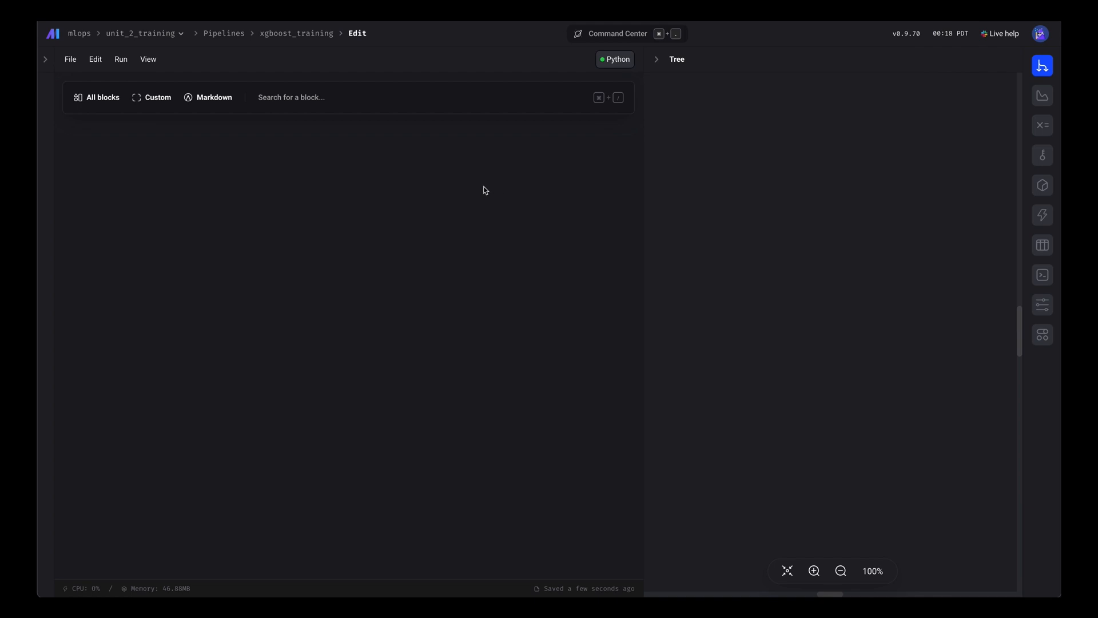
# - Add the training_set global data product as a block named Training set
pyautogui.click(102, 97)
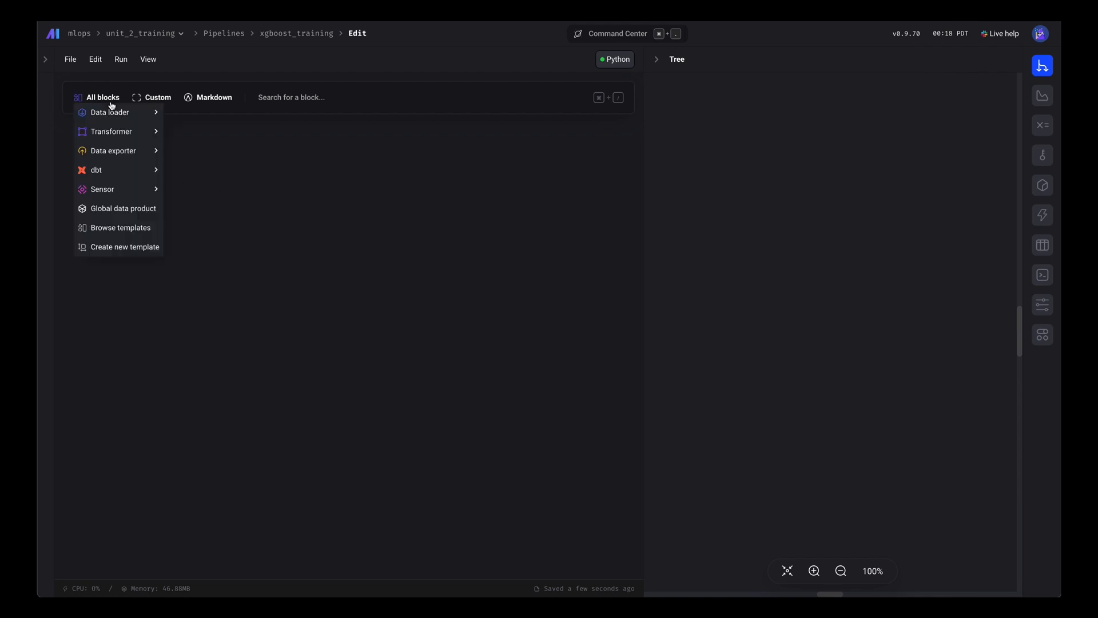
pyautogui.click(126, 211)
pyautogui.click(478, 320)
pyautogui.write('Trai')
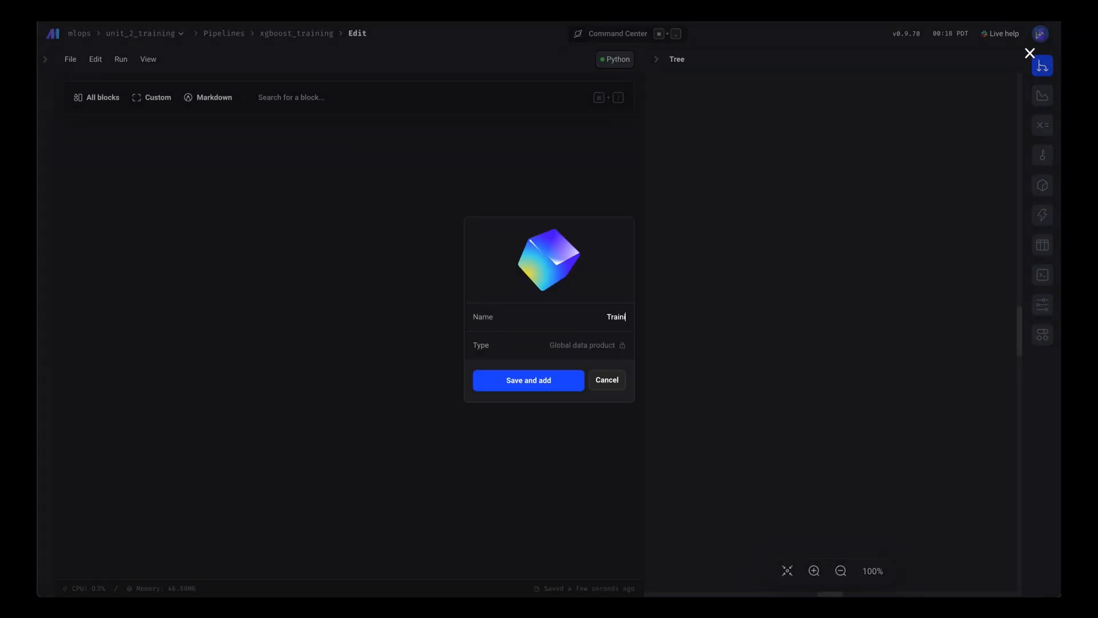
pyautogui.write('ng set')
pyautogui.click(530, 381)
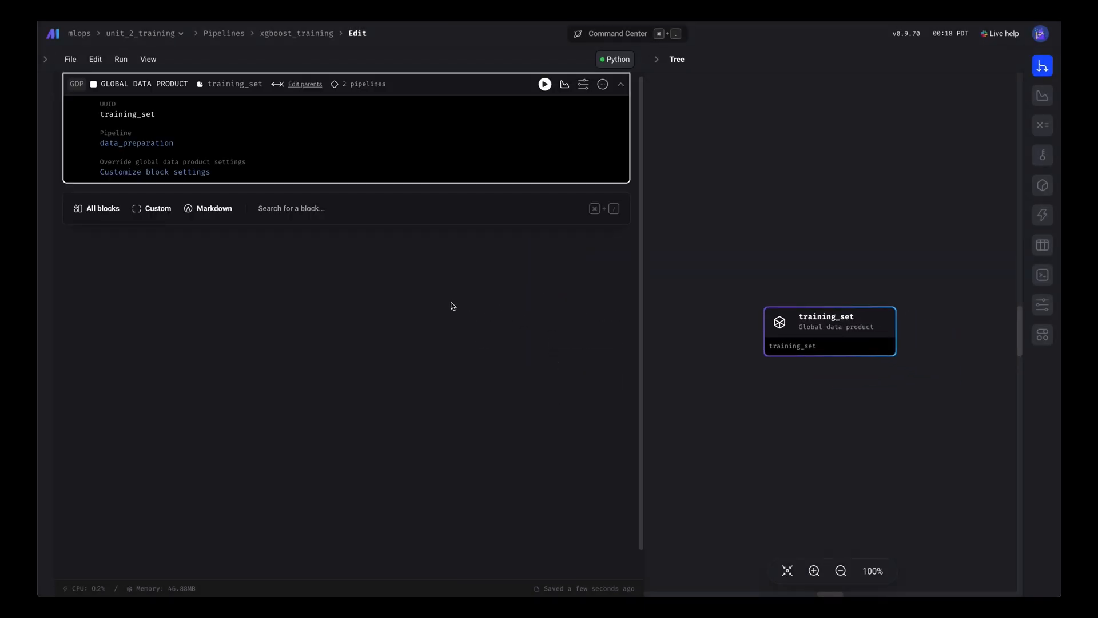
pyautogui.click(104, 211)
pyautogui.moveTo(112, 242)
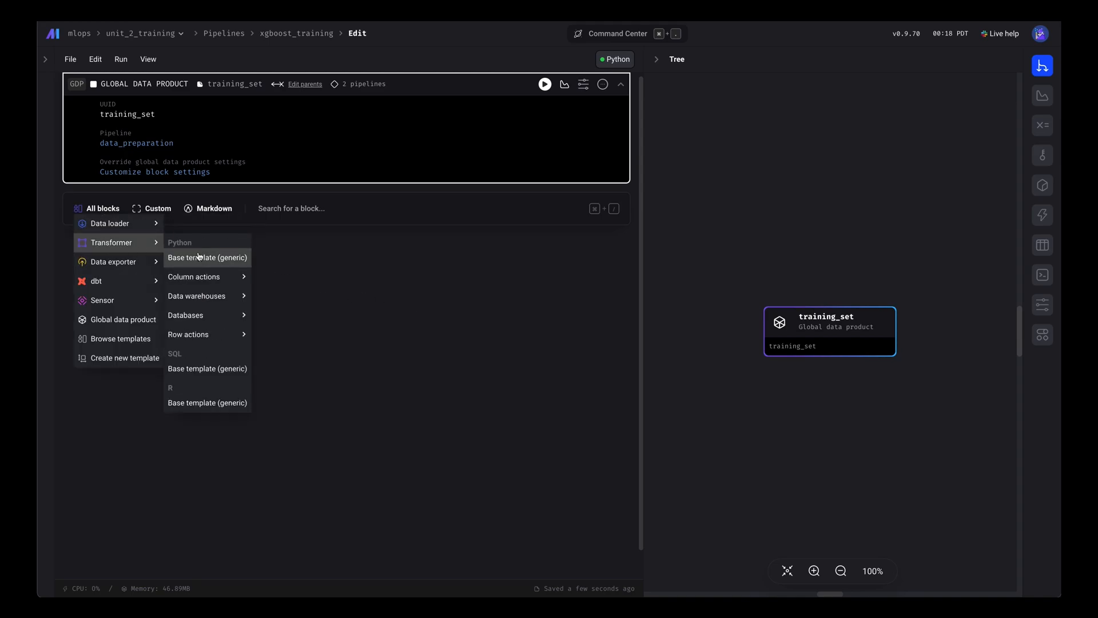
# - Add a generic Python transformer block named Hyperparameter tuning/XGBoost
pyautogui.click(200, 259)
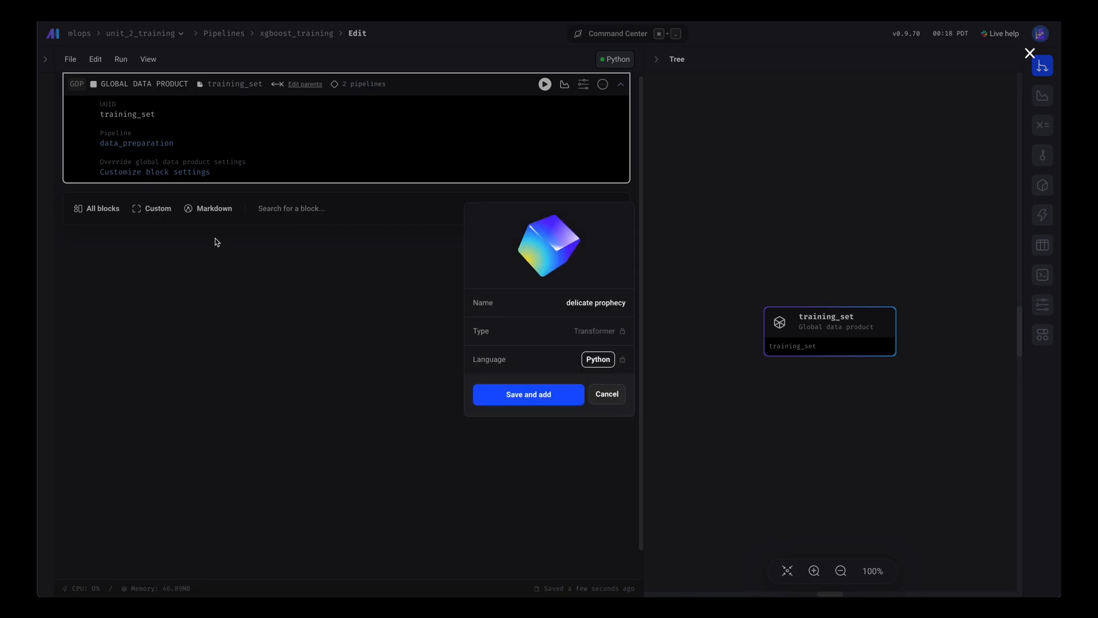
pyautogui.write('Hyperparameter')
pyautogui.write(' tuning/XG')
pyautogui.write('Boost')
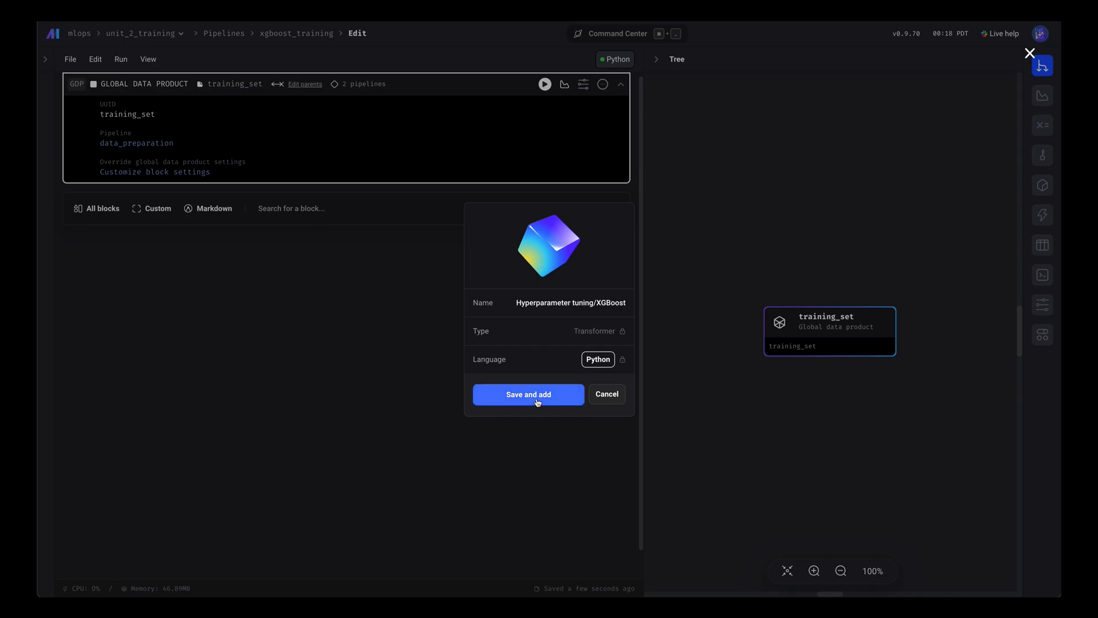
pyautogui.click(529, 394)
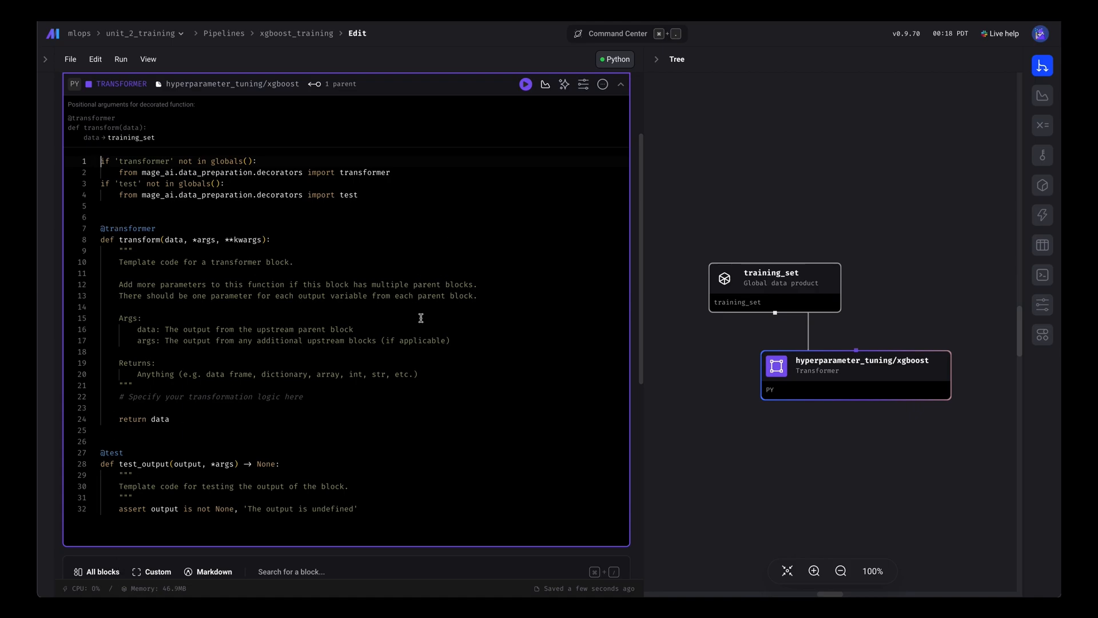
# - Open utils/hyperparameters/shared.py in the Text editor and insert a blank line after line 78
pyautogui.press('super+period')
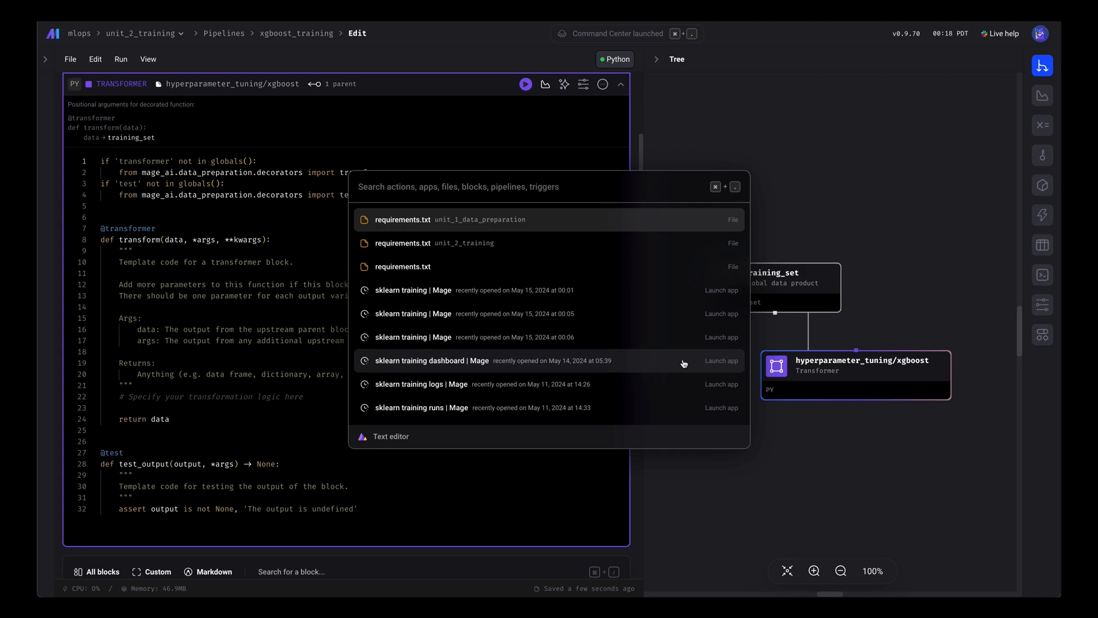
pyautogui.write('text ed')
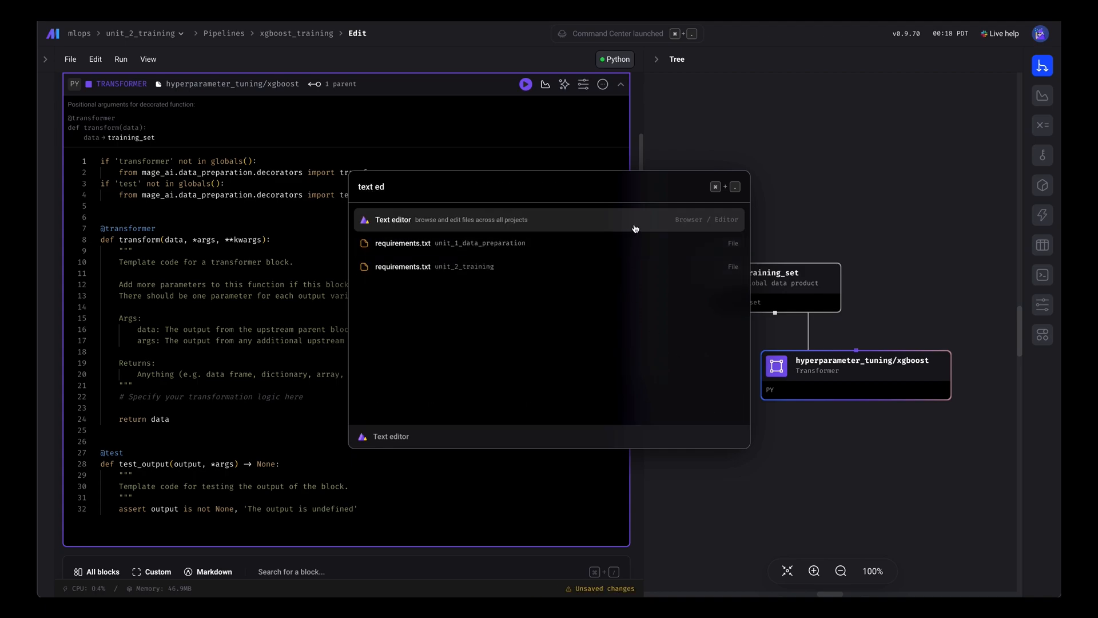
pyautogui.click(689, 219)
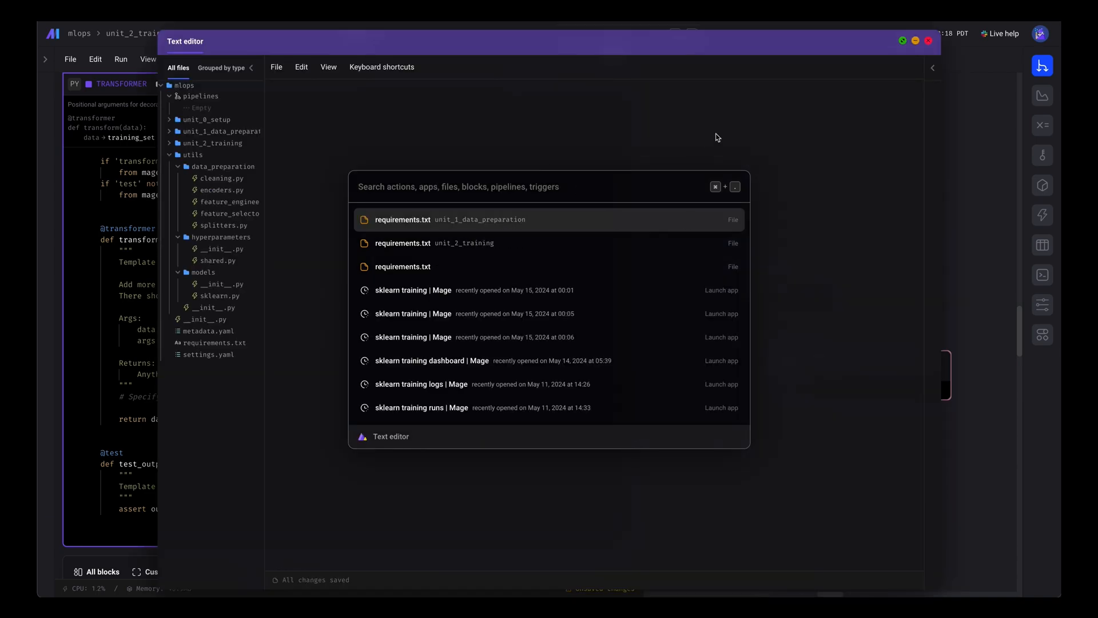
pyautogui.click(716, 139)
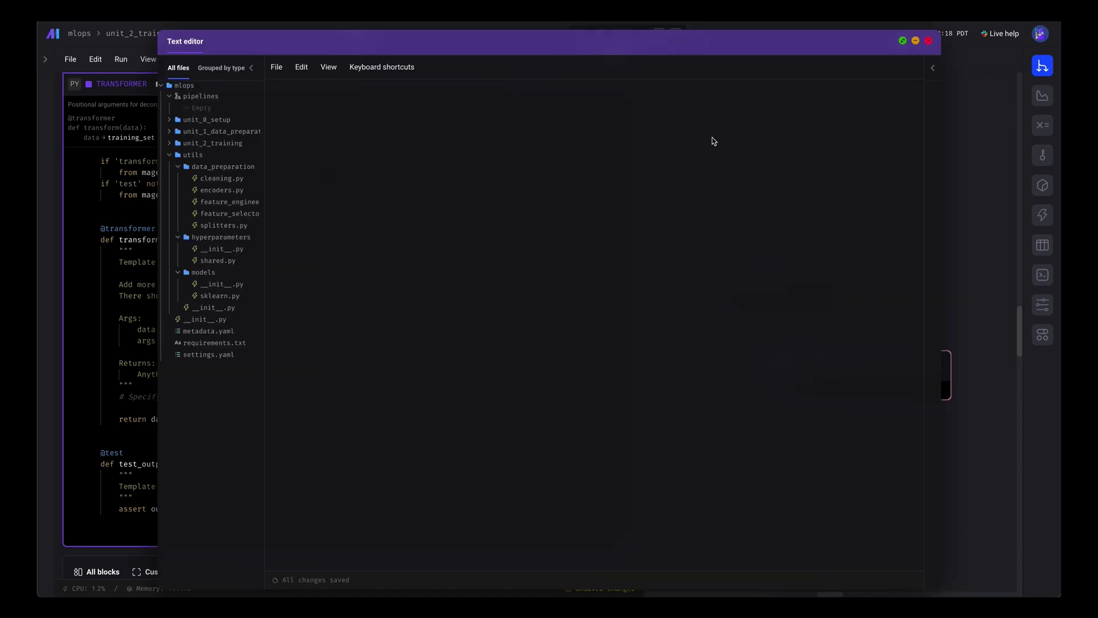
pyautogui.click(217, 260)
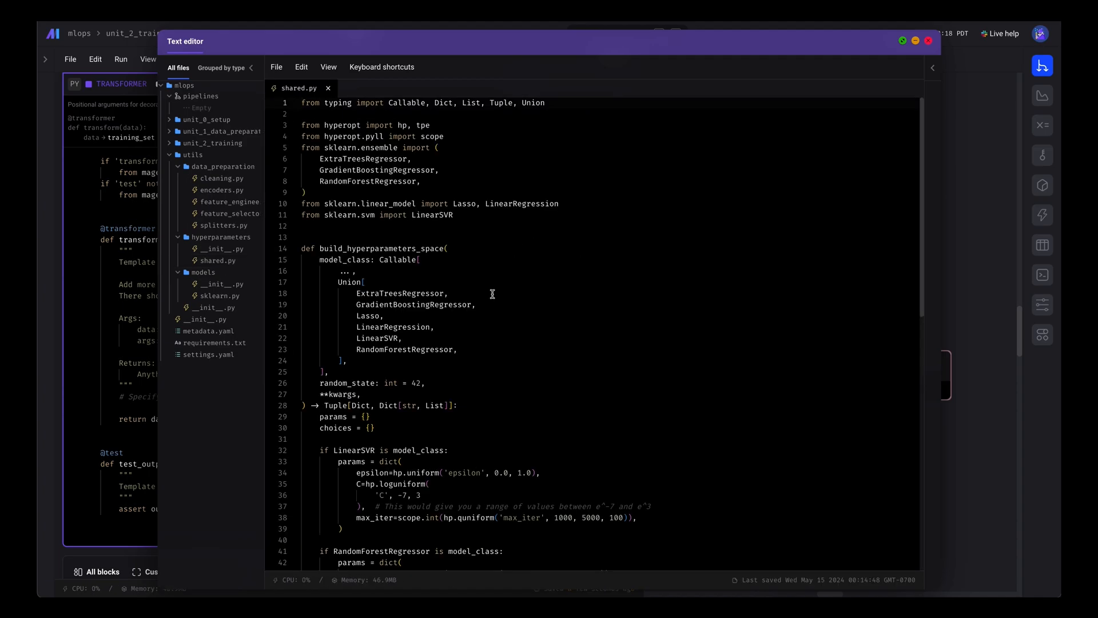
pyautogui.scroll(-8, 497, 311)
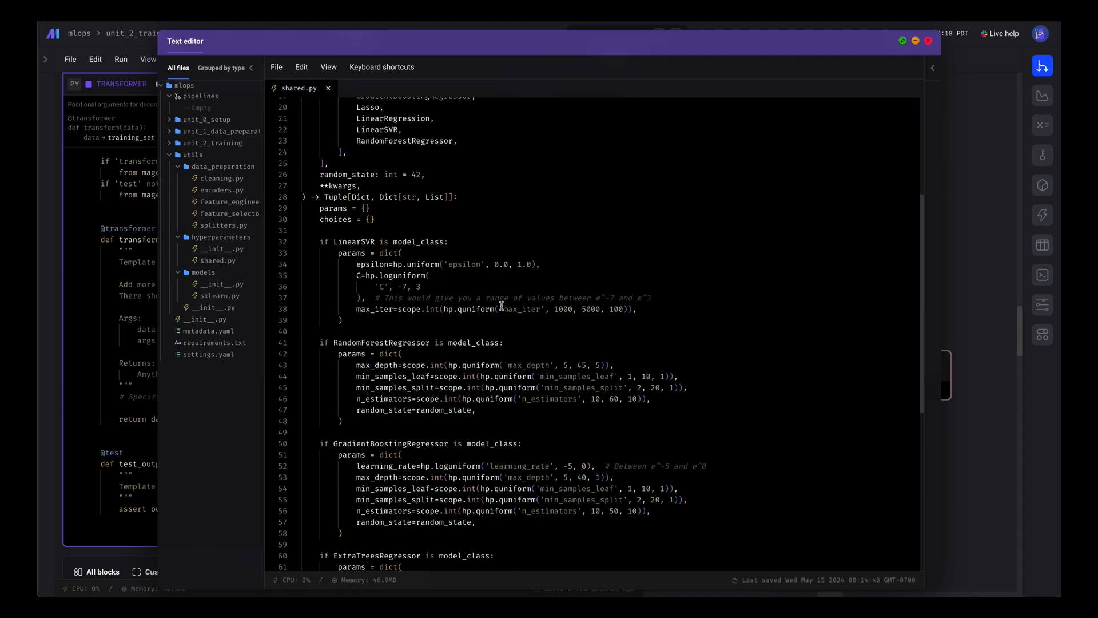
pyautogui.scroll(-6, 498, 311)
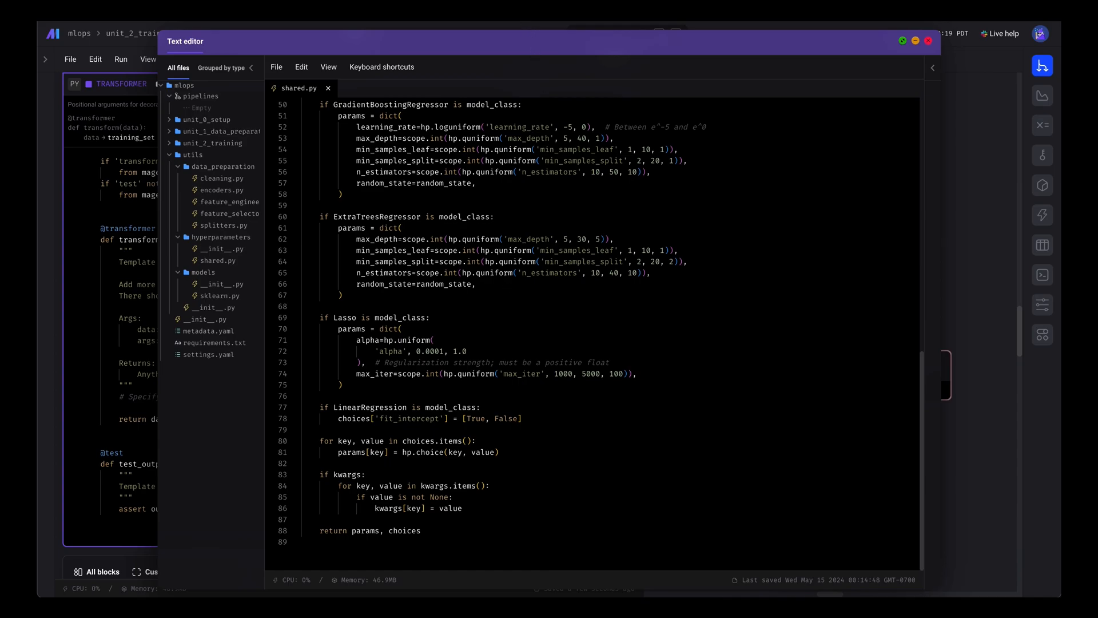
pyautogui.click(551, 419)
pyautogui.press('Return')
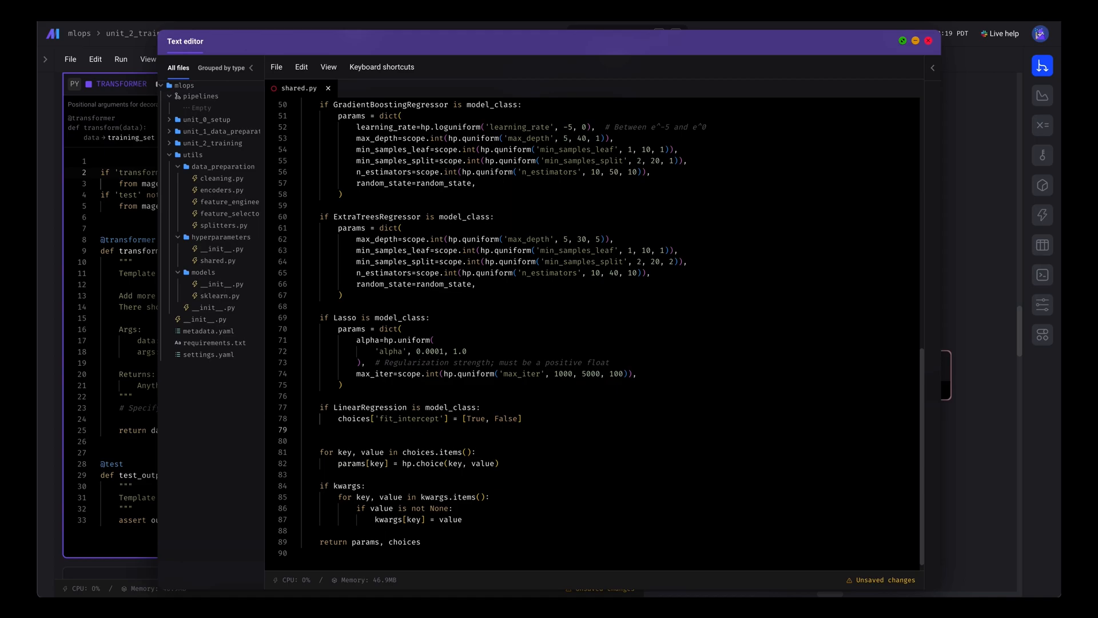
pyautogui.scroll(2, 541, 426)
pyautogui.scroll(8, 541, 427)
pyautogui.scroll(8, 517, 366)
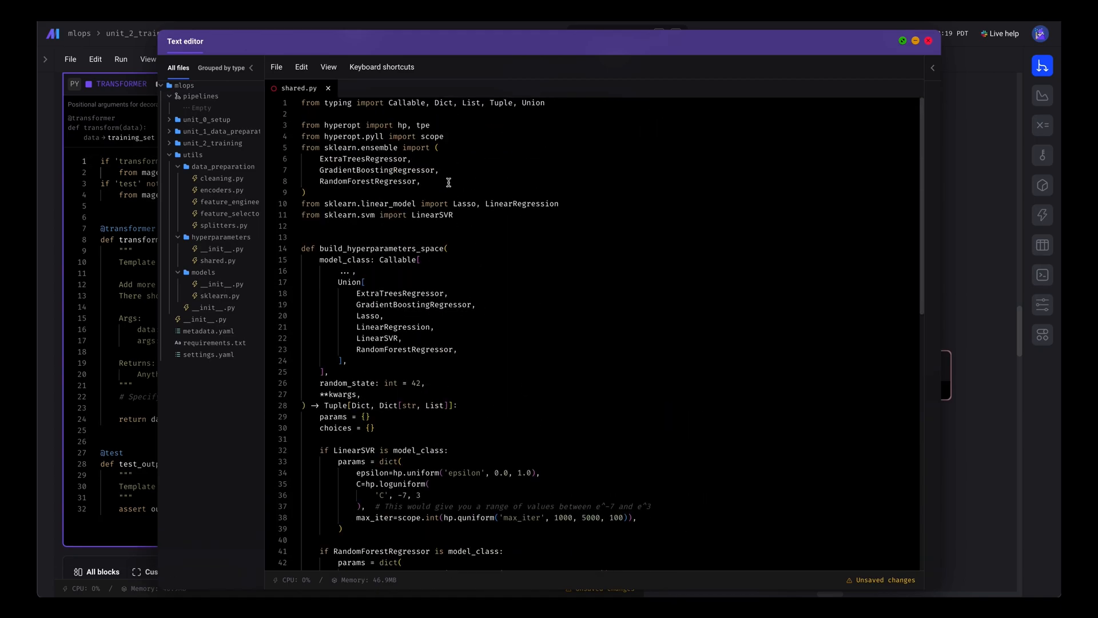
# - Add 'from xgboost import Booster' on a new line after the LinearSVR import
pyautogui.doubleClick(453, 216)
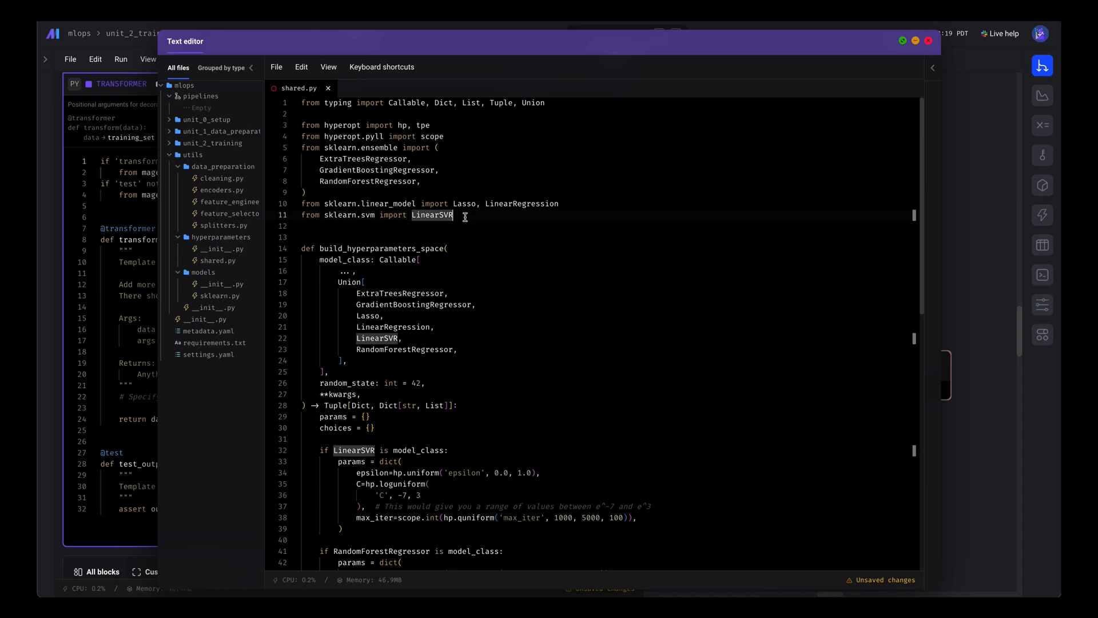
pyautogui.press('Return')
pyautogui.write('from ')
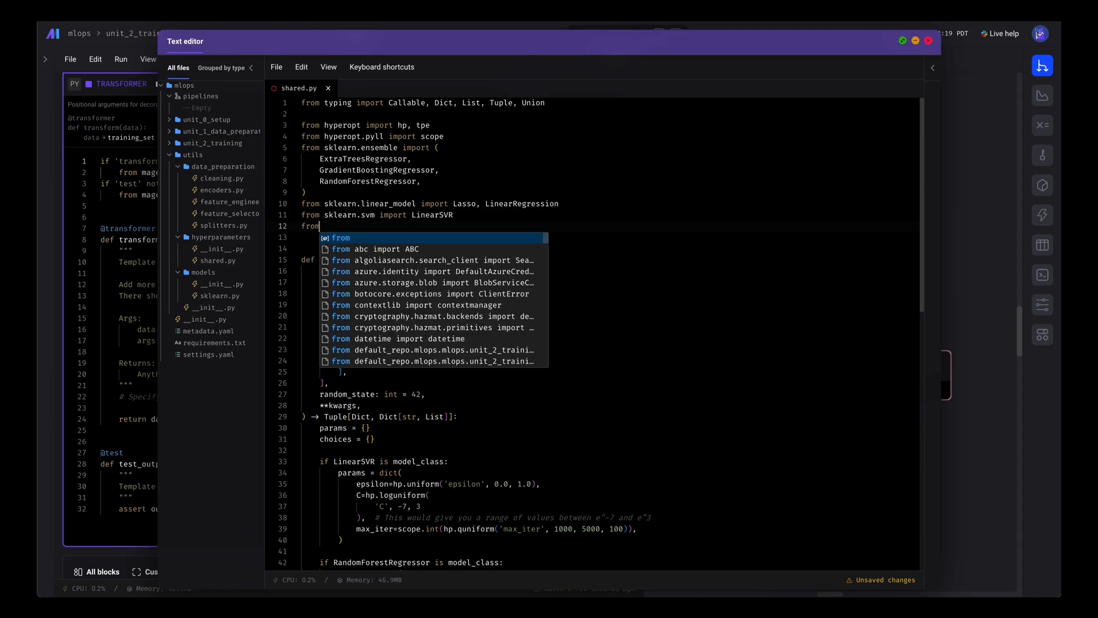
pyautogui.write('xgboost')
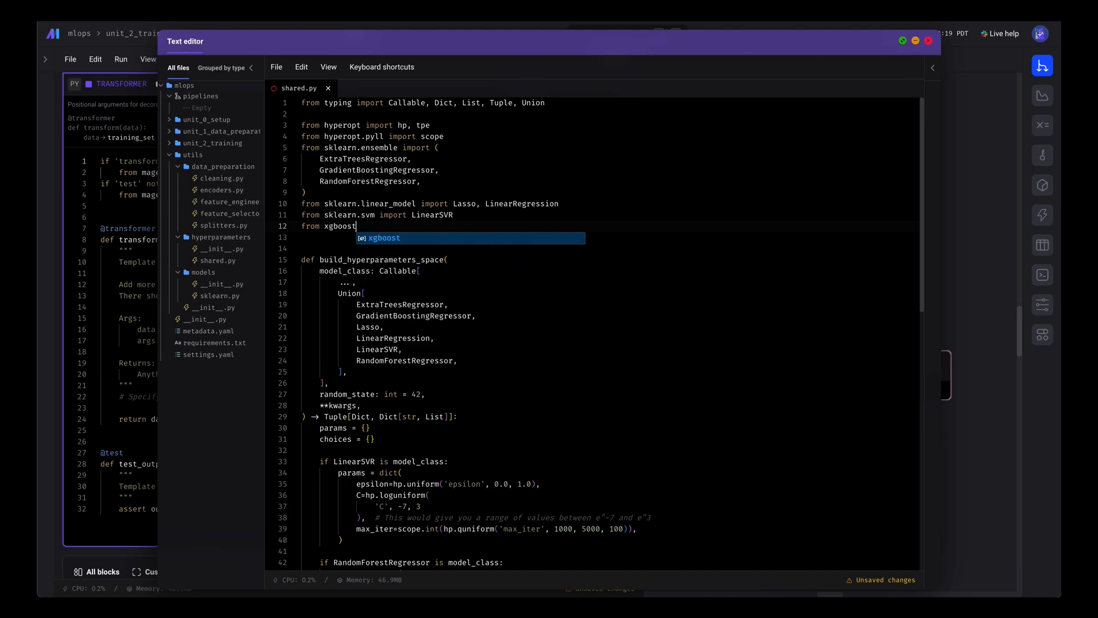
pyautogui.write(' import B')
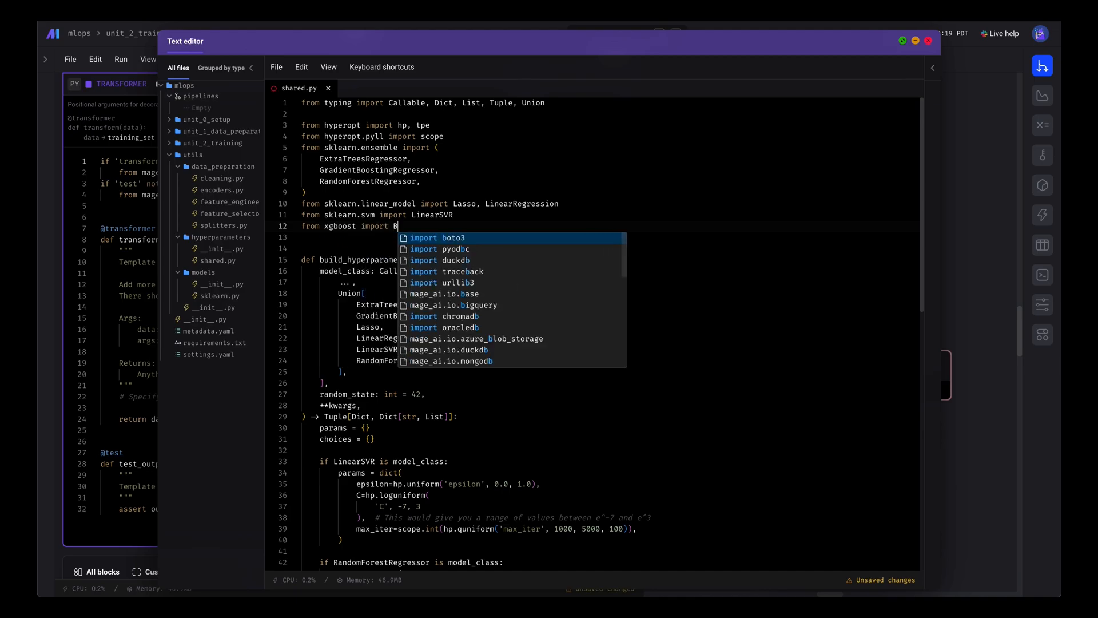
pyautogui.write('ooster')
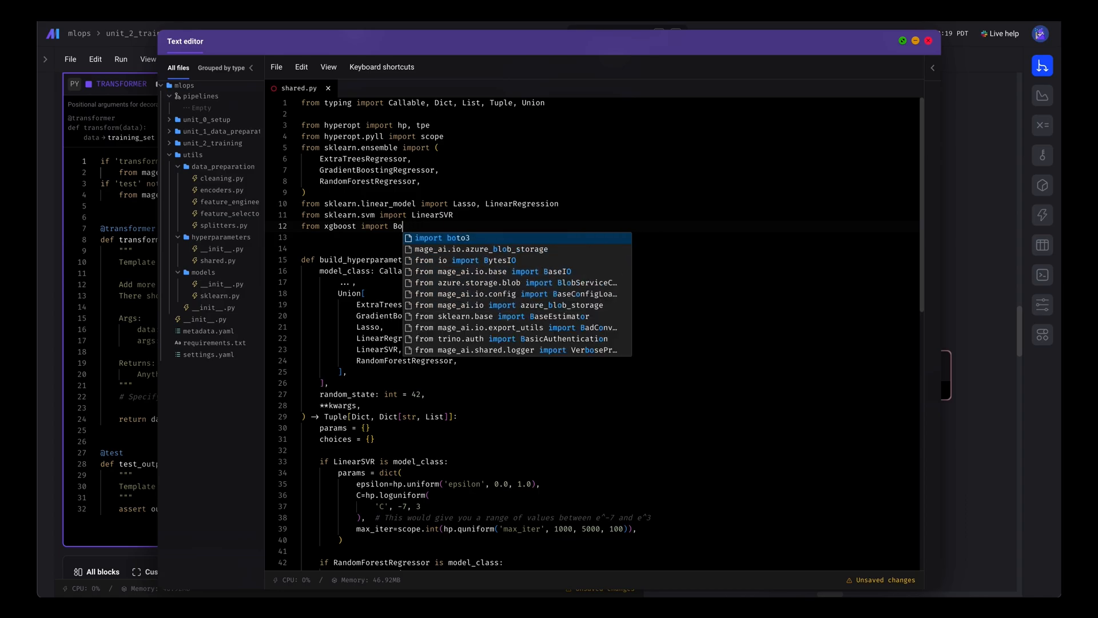
pyautogui.click(471, 330)
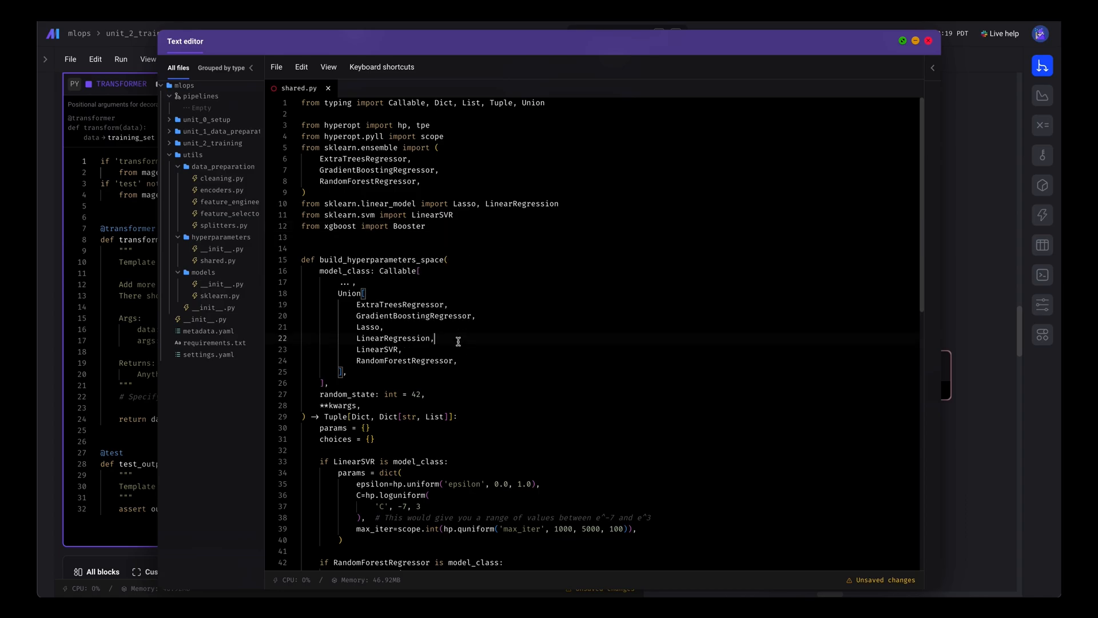
# - Add 'Booster,' after RandomForestRegressor in the model_class Union list
pyautogui.click(477, 361)
pyautogui.press('Return')
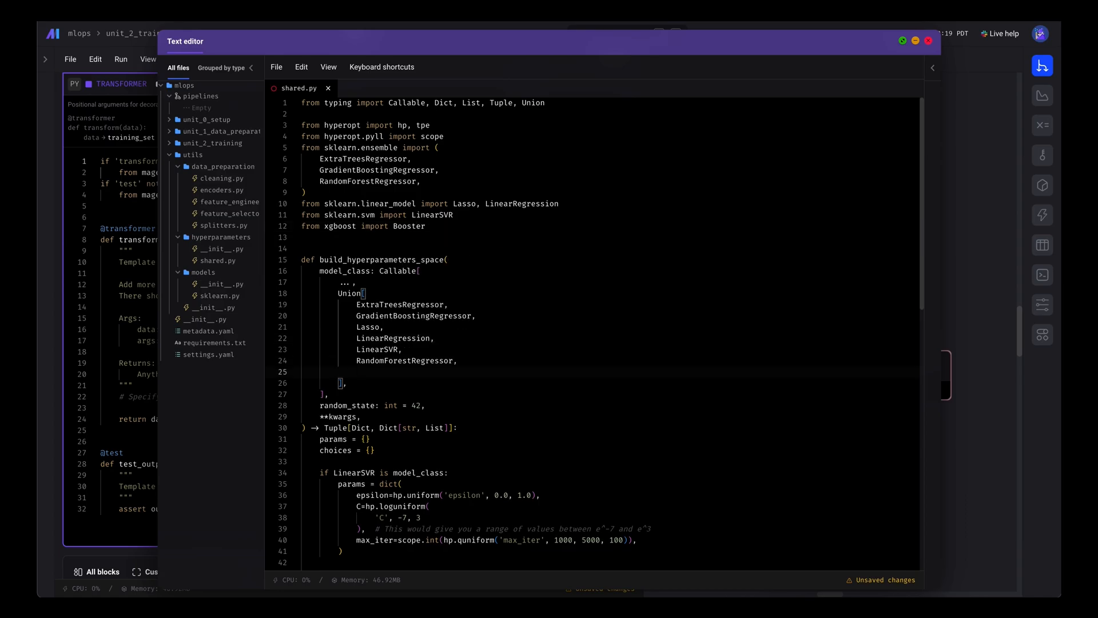
pyautogui.write('Booster,')
pyautogui.scroll(-15, 482, 365)
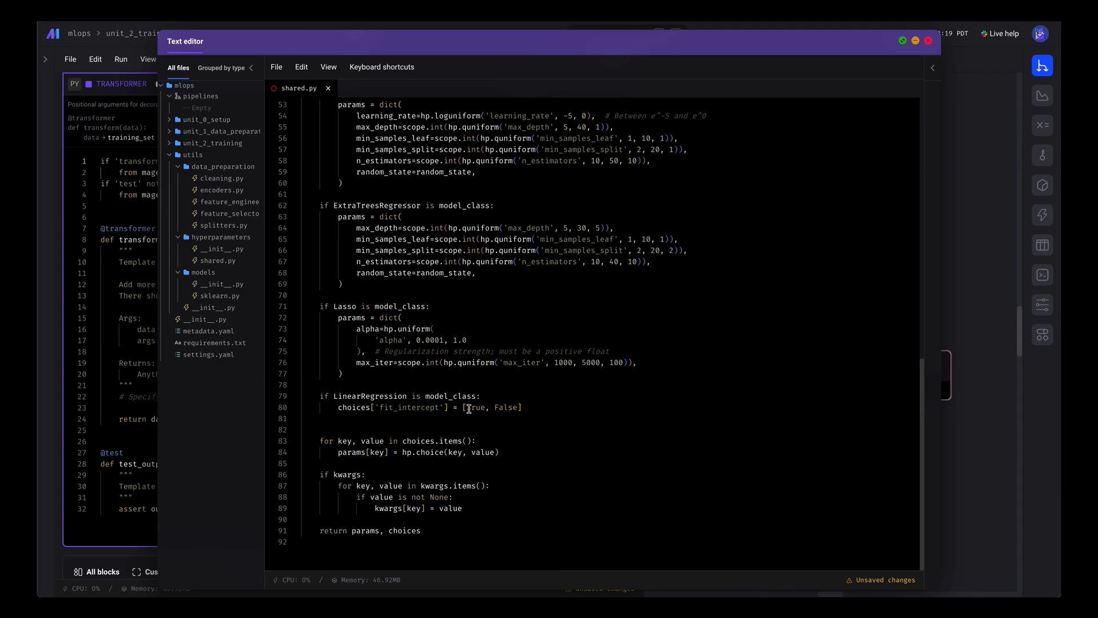
pyautogui.click(522, 407)
# - Start an 'if Booster is model_class:' branch and paste the XGBoost params dict into it
pyautogui.press('Return')
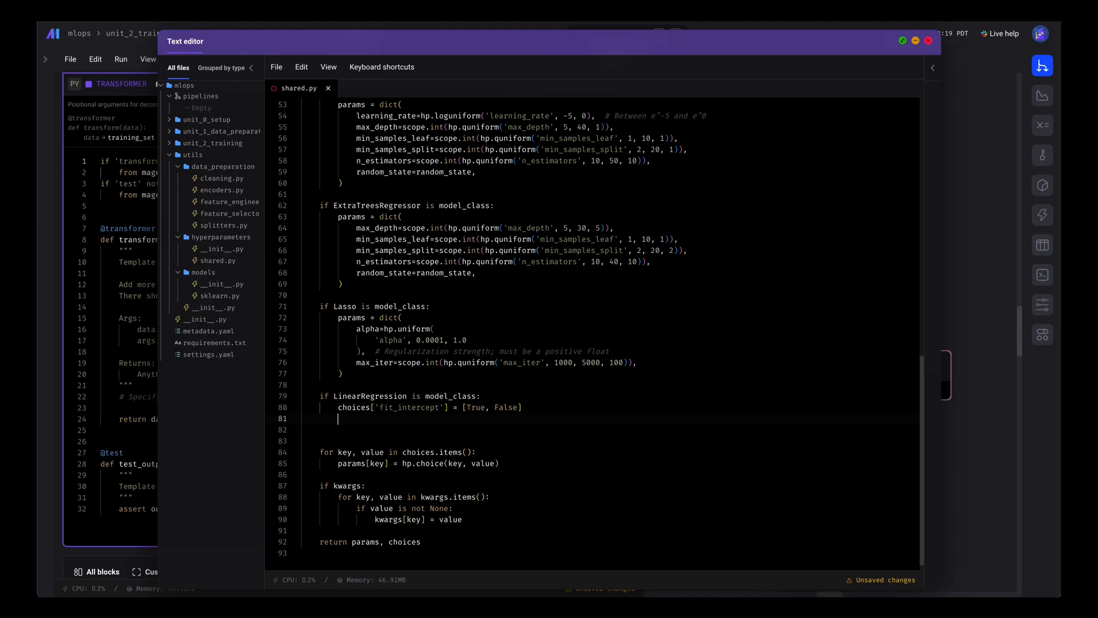
pyautogui.press('Return')
pyautogui.press('Return')
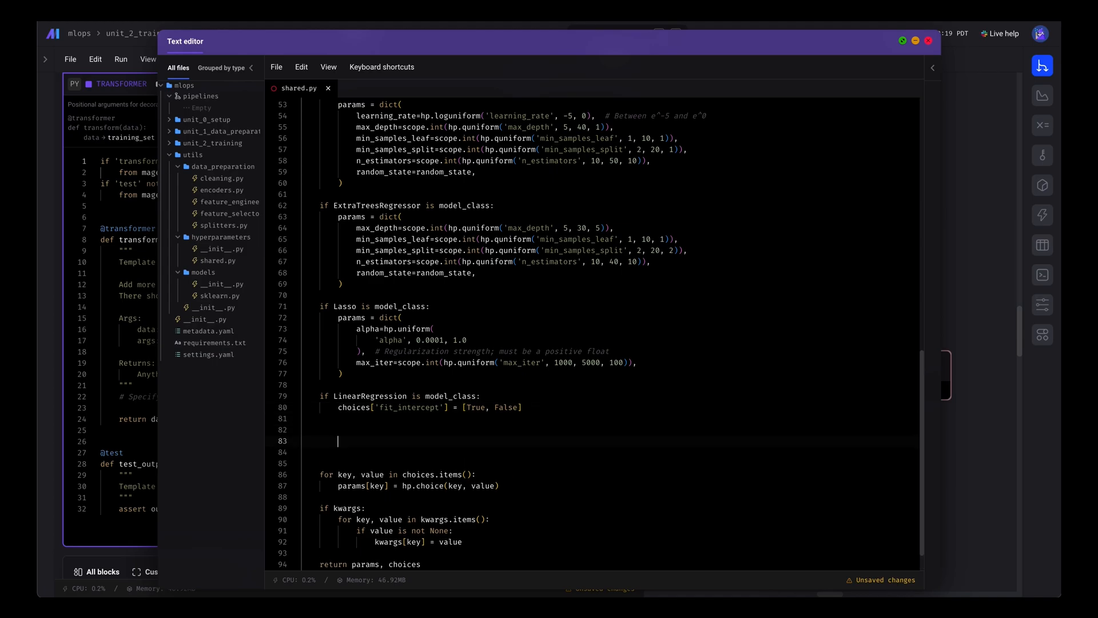
pyautogui.press('BackSpace')
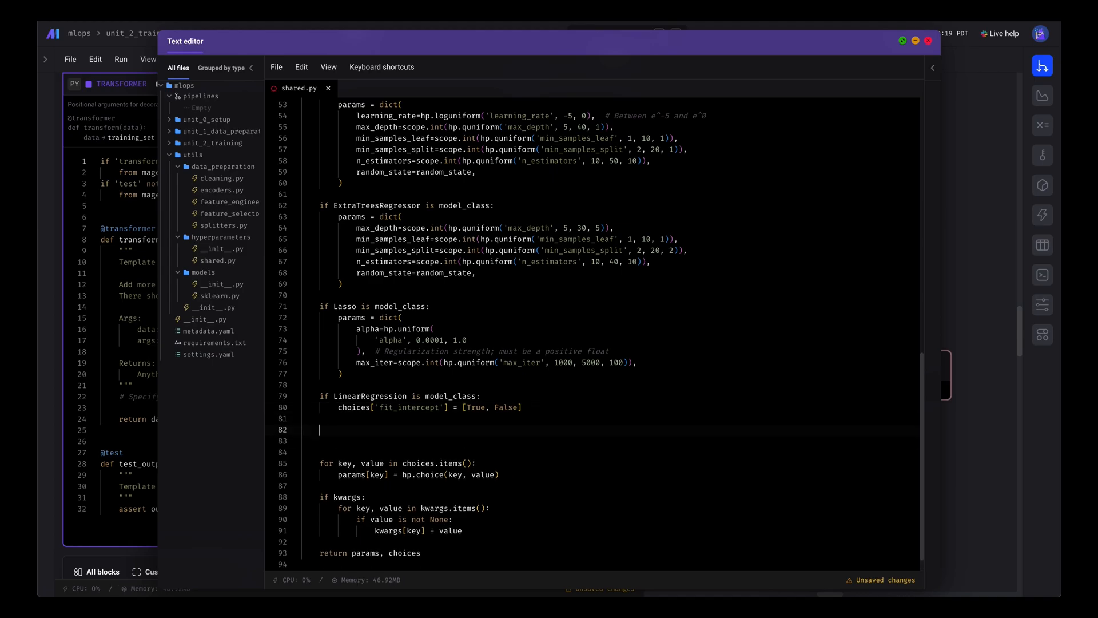
pyautogui.write('if ')
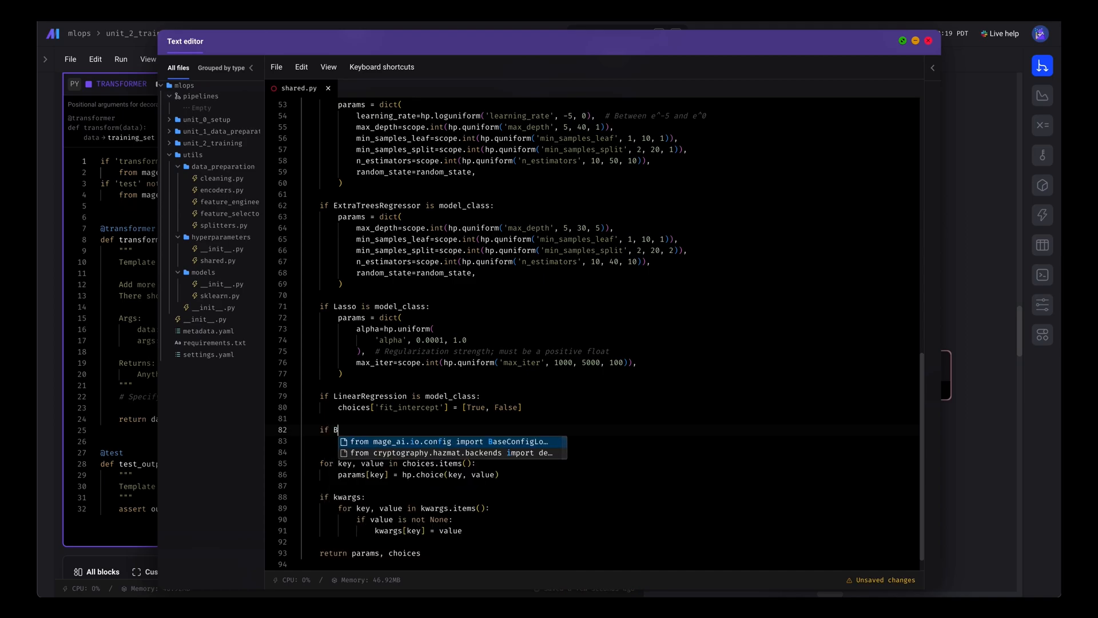
pyautogui.write('Booster is model')
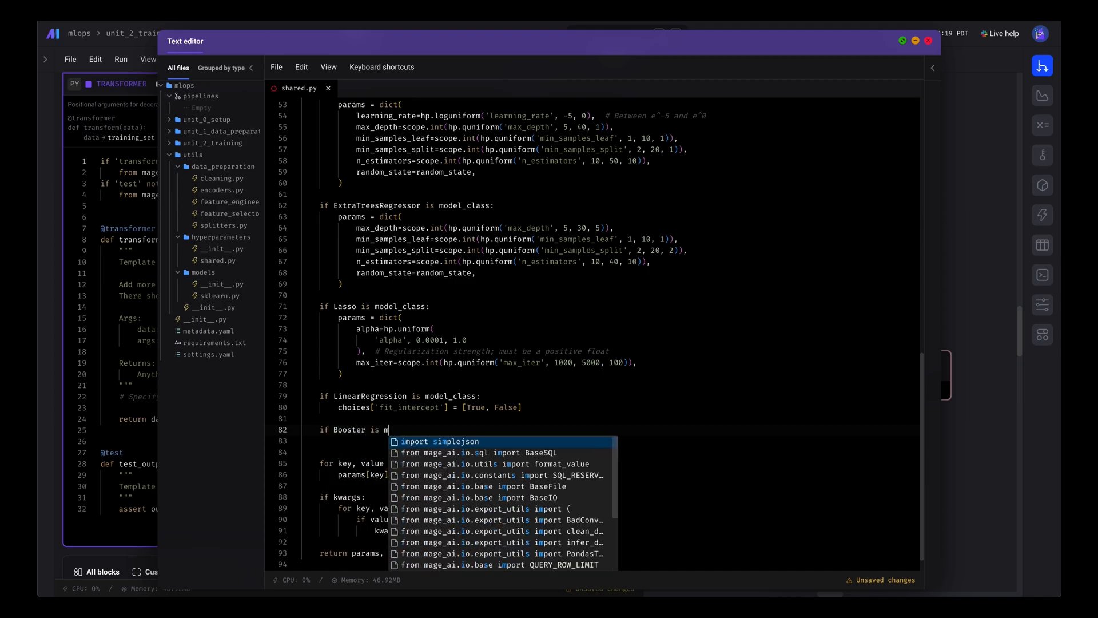
pyautogui.write('_')
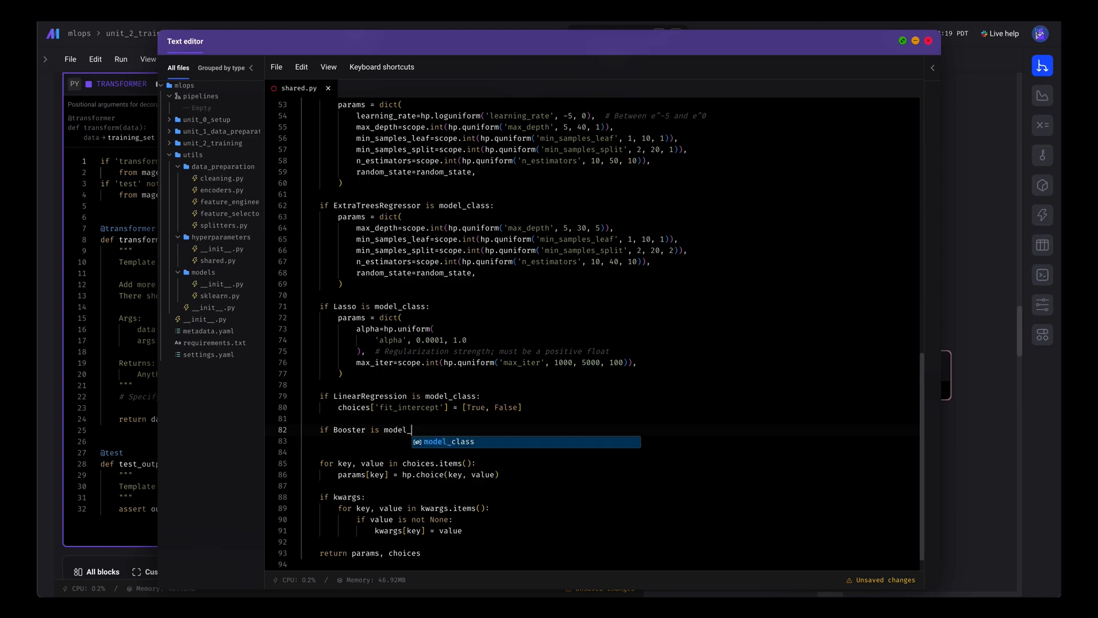
pyautogui.write('class:')
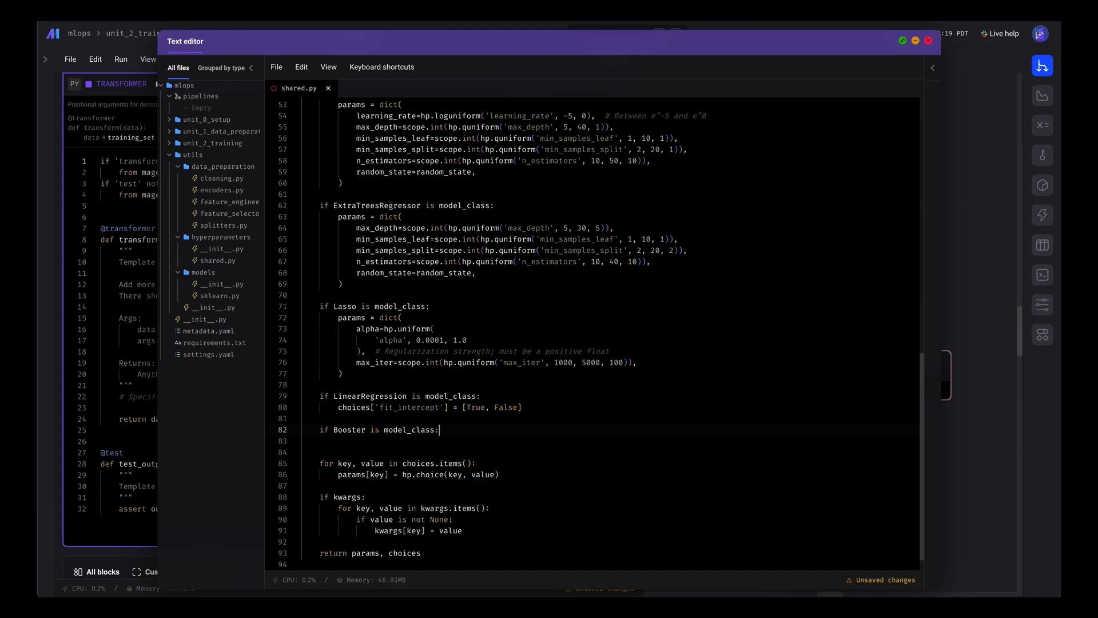
pyautogui.press('Return')
pyautogui.write("if xgb.Booster is model_class:         params = dict(             # Controls the fraction of features (columns) that will be randomly sampled for each tree.             colsample_bytree=hp.uniform('colsample_bytree', 0.5, 1.0),             # Minimum loss reduction required to make a further partition on a leaf node of the tree.             gamma=hp.uniform('gamma', 0.1, 1.0),             learning_rate=hp.loguniform('learning_rate', -3, 0),             # Maximum depth of a tree.             max_depth=scope.int(hp.quniform('max_depth', 4, 100, 1)),             min_child_weight=hp.loguniform('min_child_weight', -1, 3),             # Number of gradient boosted trees. Equivalent to number of boosting rounds.             # n_estimators=hp.choice('n_estimators', range(100, 1000))             num_boost_round=hp.quniform('num_boost_round', 500, 1000, 10),             objective='reg:squarederror',             # Preferred over seed.             random_state=random_state,             # L1 regularization term on weights (xgb's alpha).             reg_alpha=hp.loguniform('reg_alpha', -5, -1),             # L2 regularization term on weights (xgb's lambda).             reg_lambda=hp.loguniform('reg_lambda', -6, -1),             # Fraction of samples to be used for each tree.             subsample=hp.uniform('subsample', 0.1, 1.0),         )")
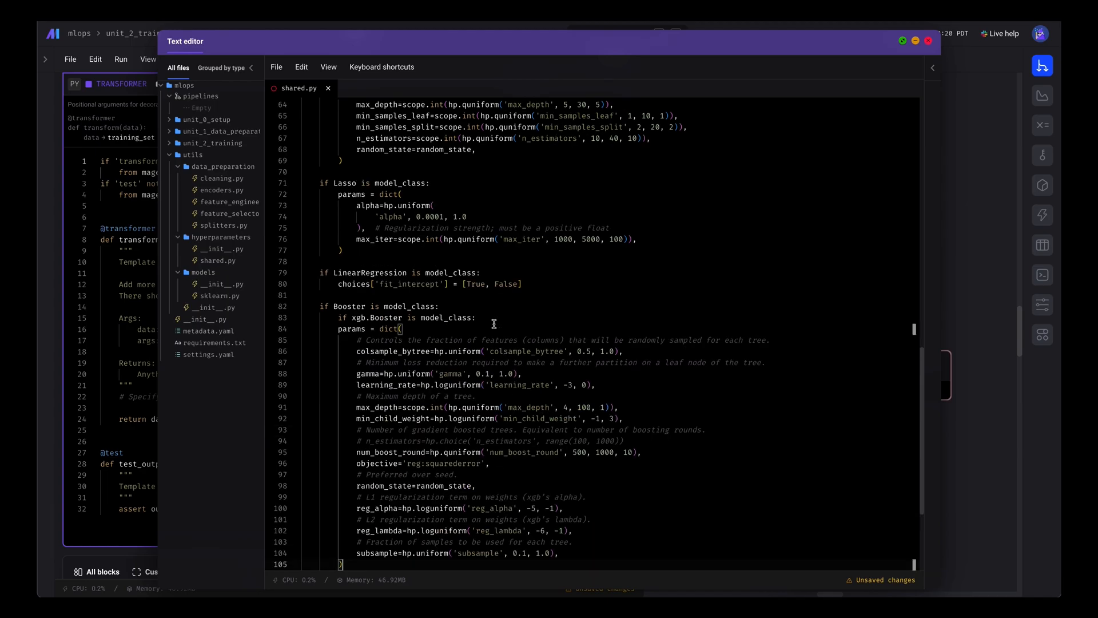
# - Delete the redundant nested xgb.Booster condition line from the pasted block
pyautogui.click(492, 317)
pyautogui.press('BackSpace')
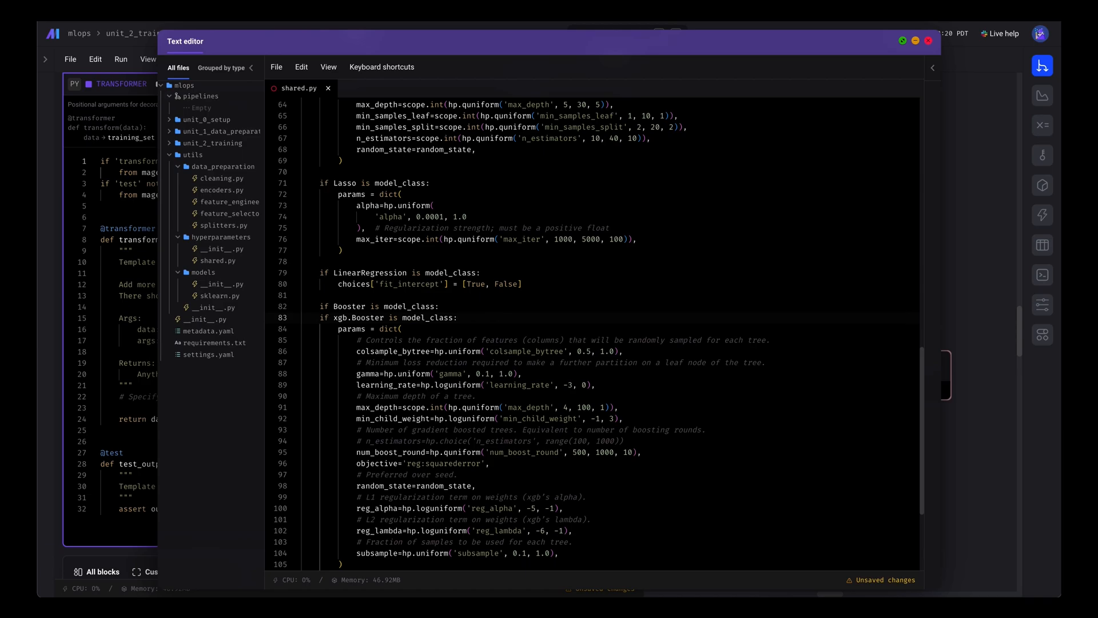
pyautogui.hotkey('shift', 'End')
pyautogui.press('BackSpace')
pyautogui.press('BackSpace')
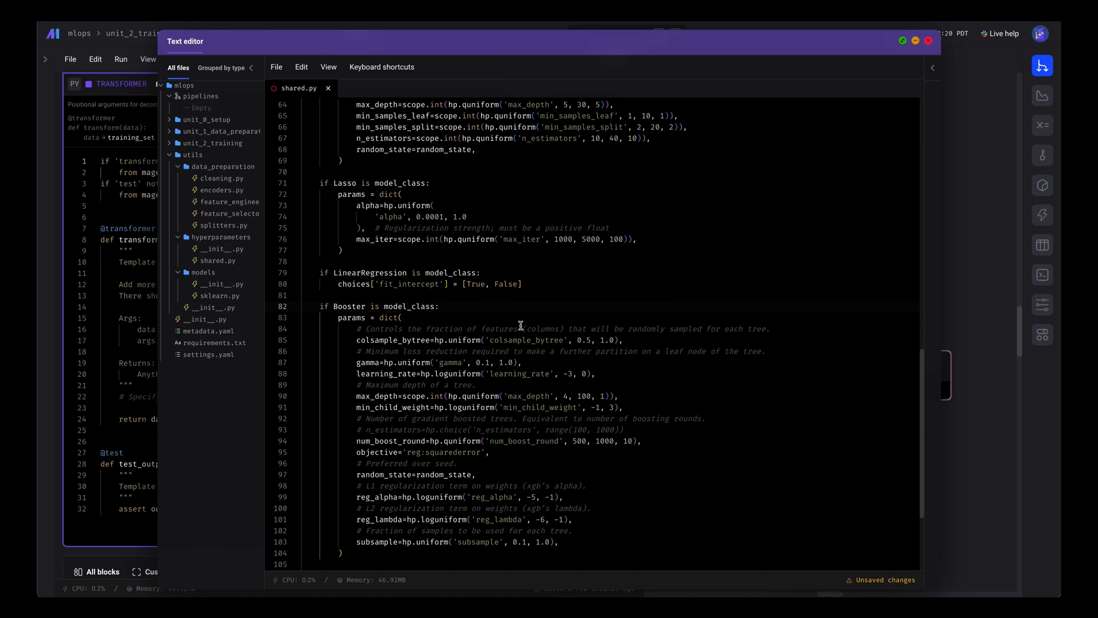
pyautogui.scroll(-3, 521, 326)
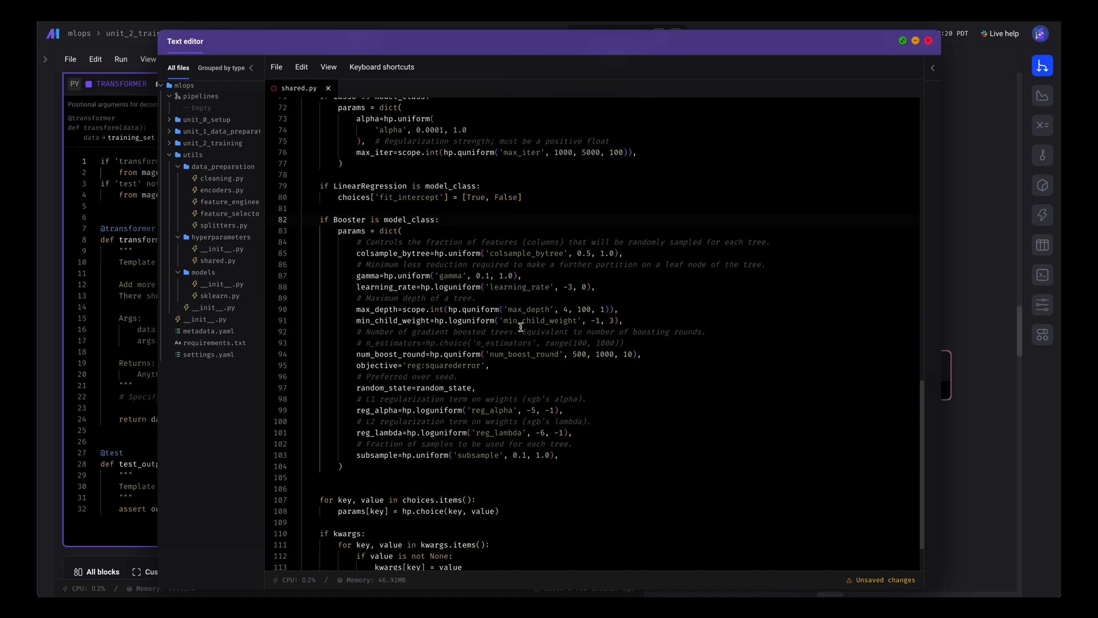
pyautogui.scroll(-3, 521, 325)
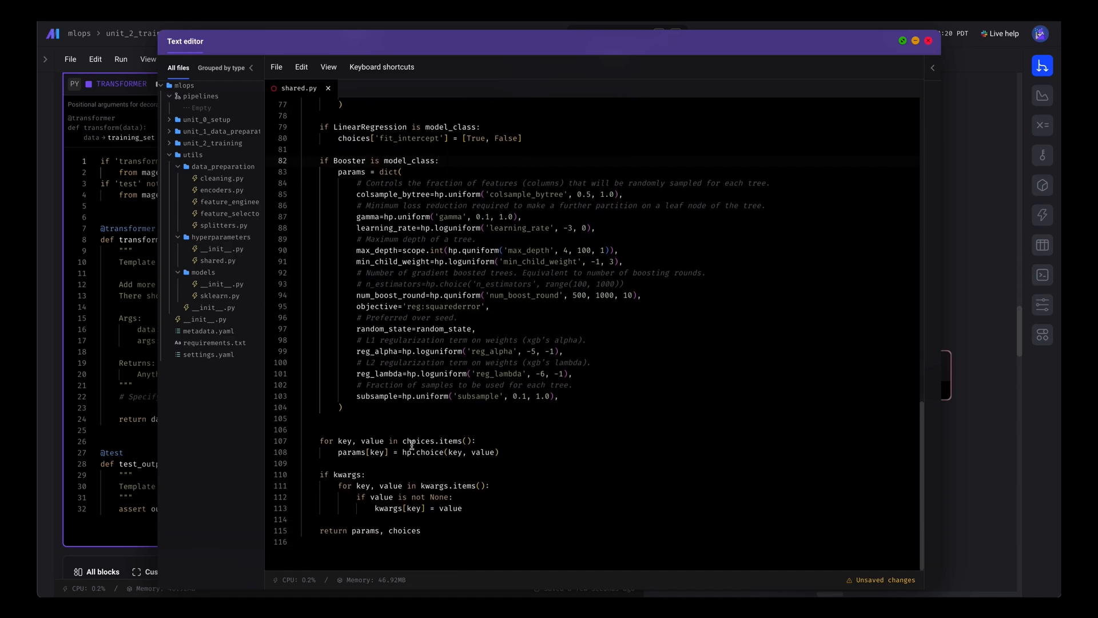
pyautogui.scroll(1, 413, 387)
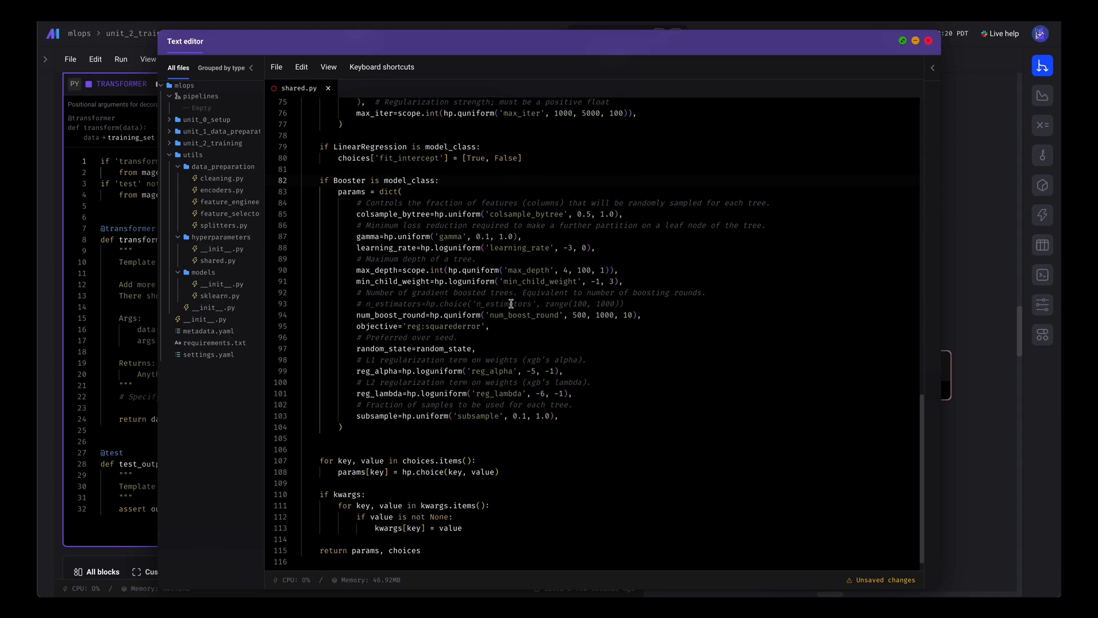
# - Remove the extra blank line after the params block and save shared.py
pyautogui.click(367, 449)
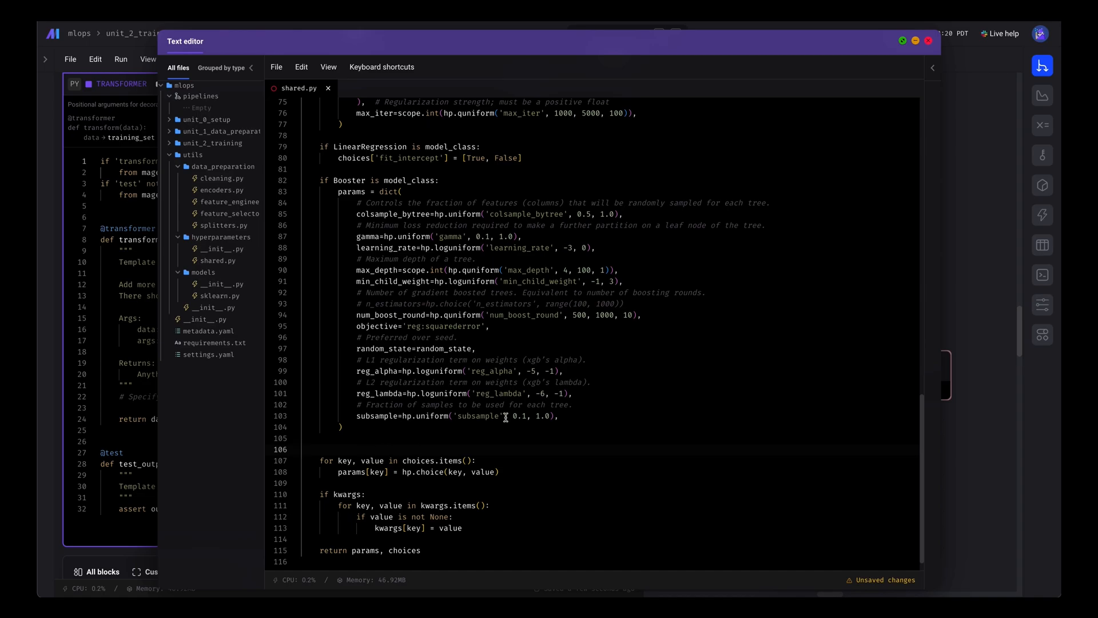
pyautogui.press('BackSpace')
pyautogui.click(619, 258)
pyautogui.hotkey('ctrl', 's')
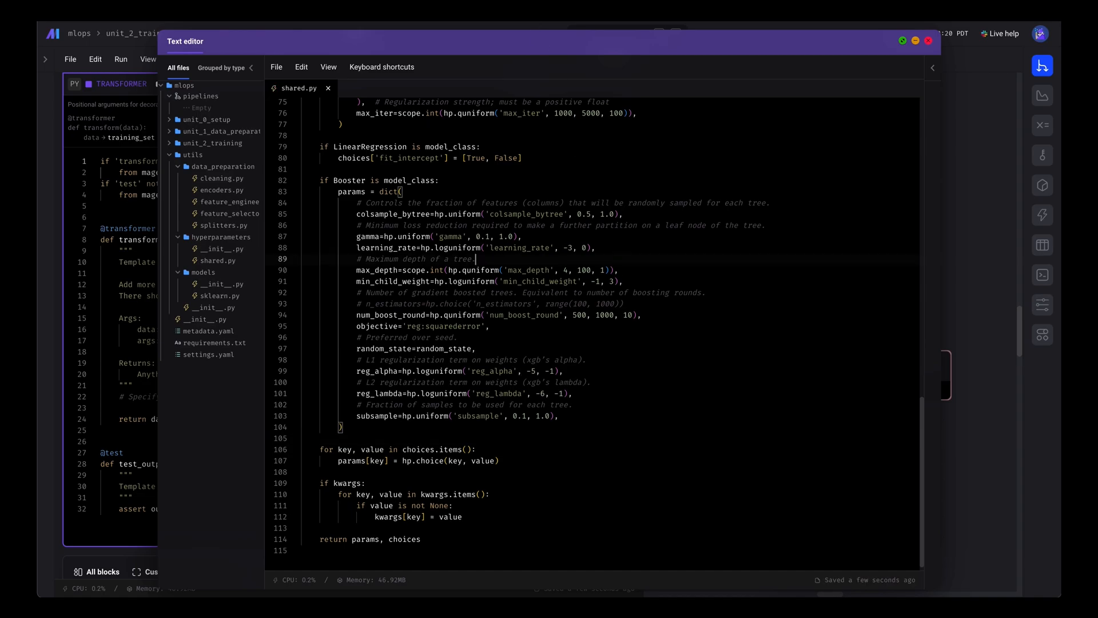
pyautogui.scroll(-1, 515, 301)
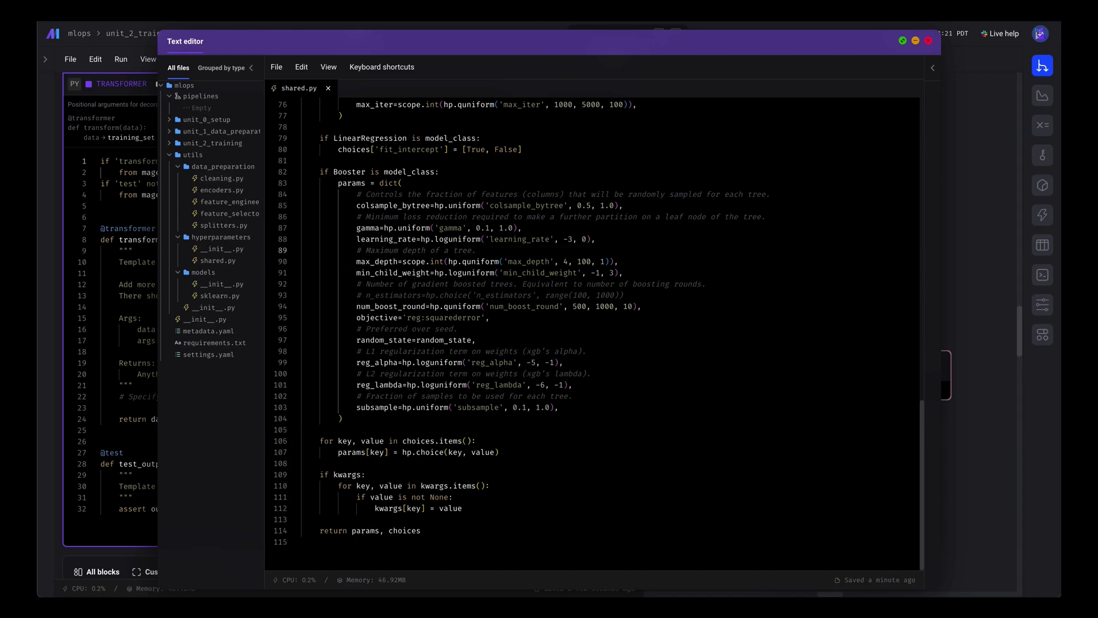
# - Create a new file xgboost.py in the utils/models folder and open it
pyautogui.rightClick(204, 272)
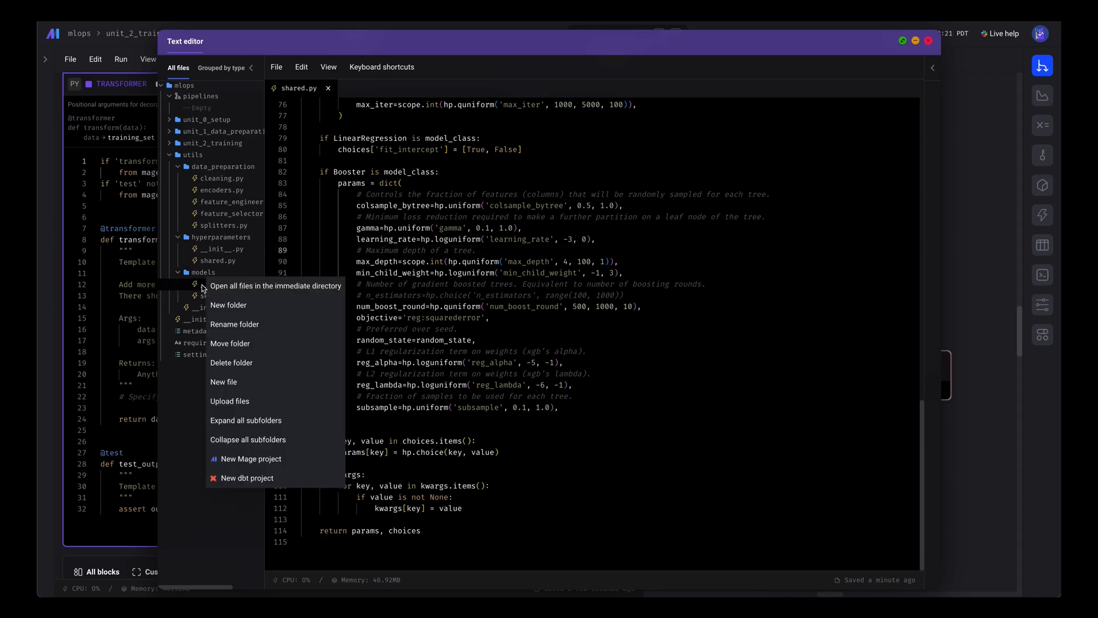
pyautogui.click(263, 383)
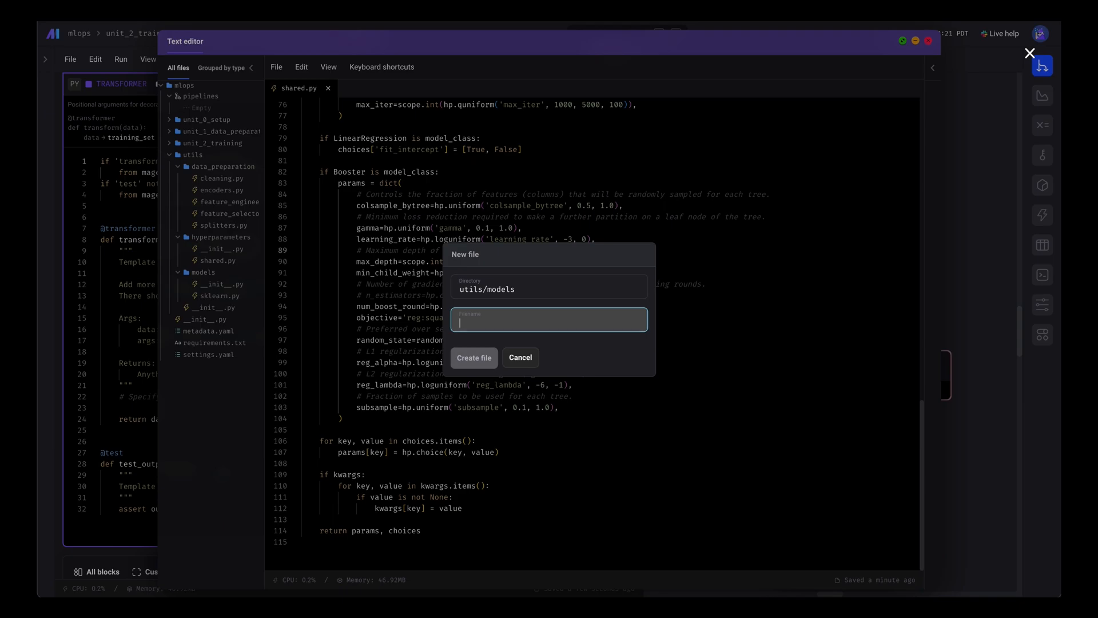
pyautogui.write('xgboost.py')
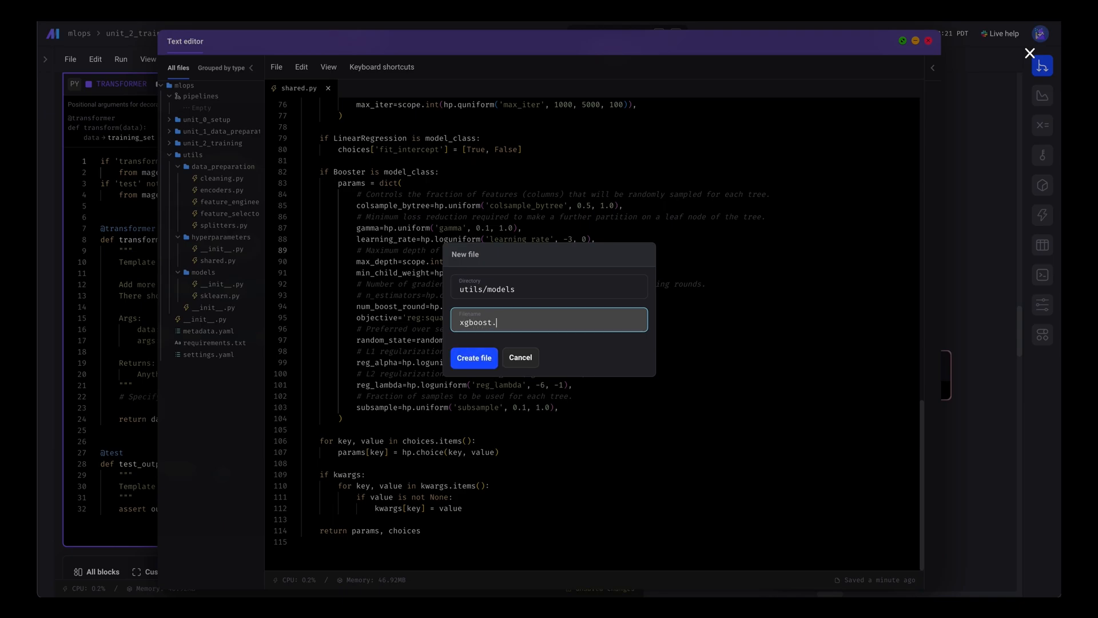
pyautogui.click(475, 357)
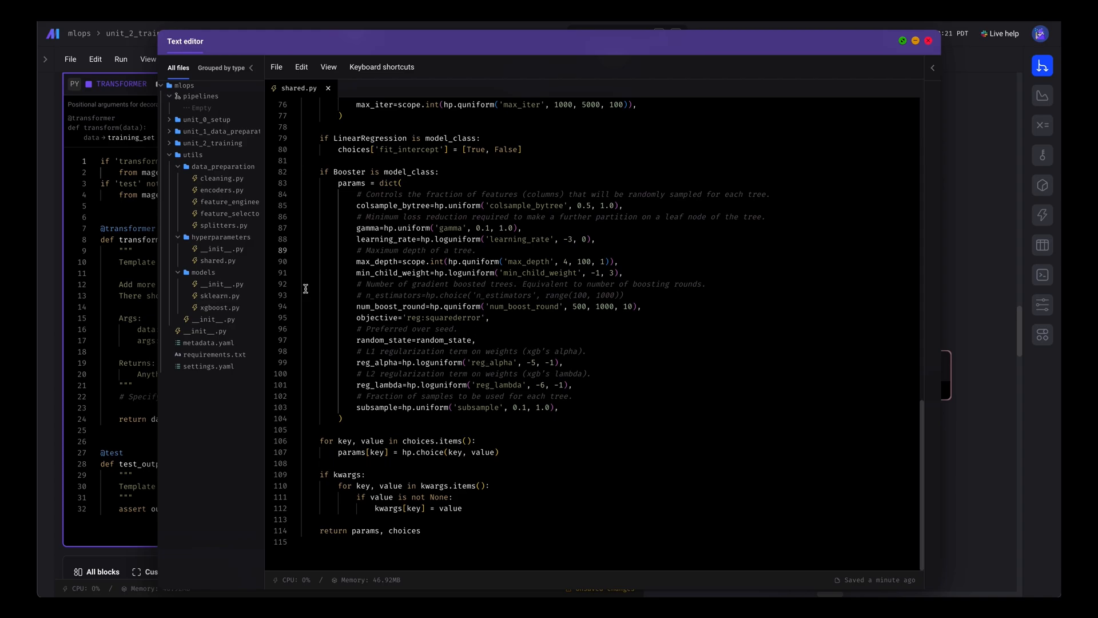
pyautogui.click(219, 307)
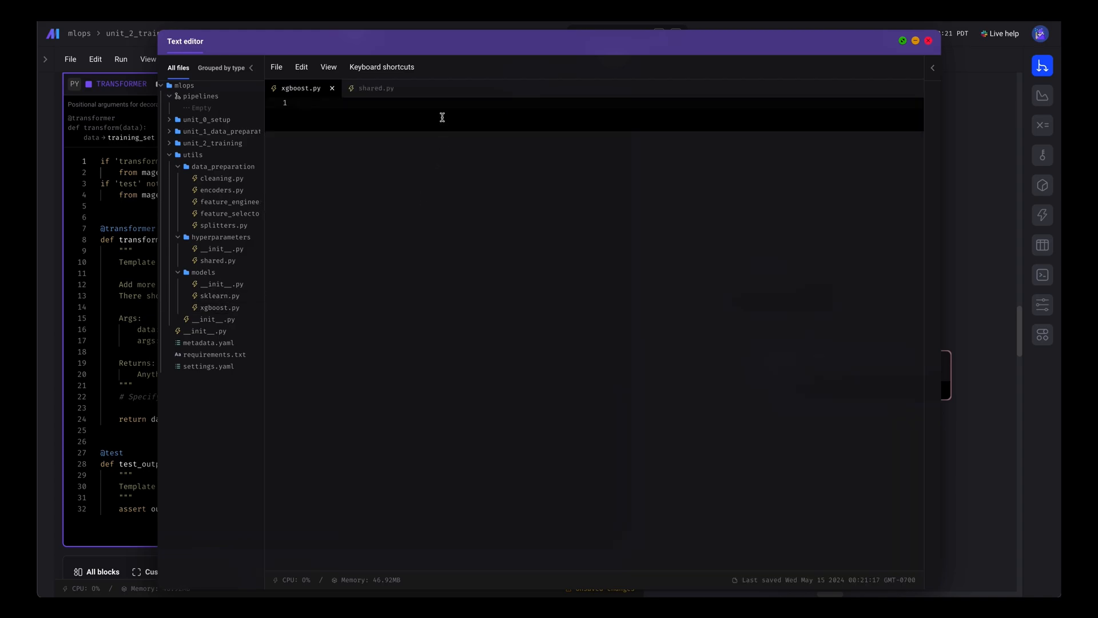
# - Paste the XGBoost training and tuning code into xgboost.py and review build_hyperparameters_space and build_data
pyautogui.hotkey('ctrl', 'v')
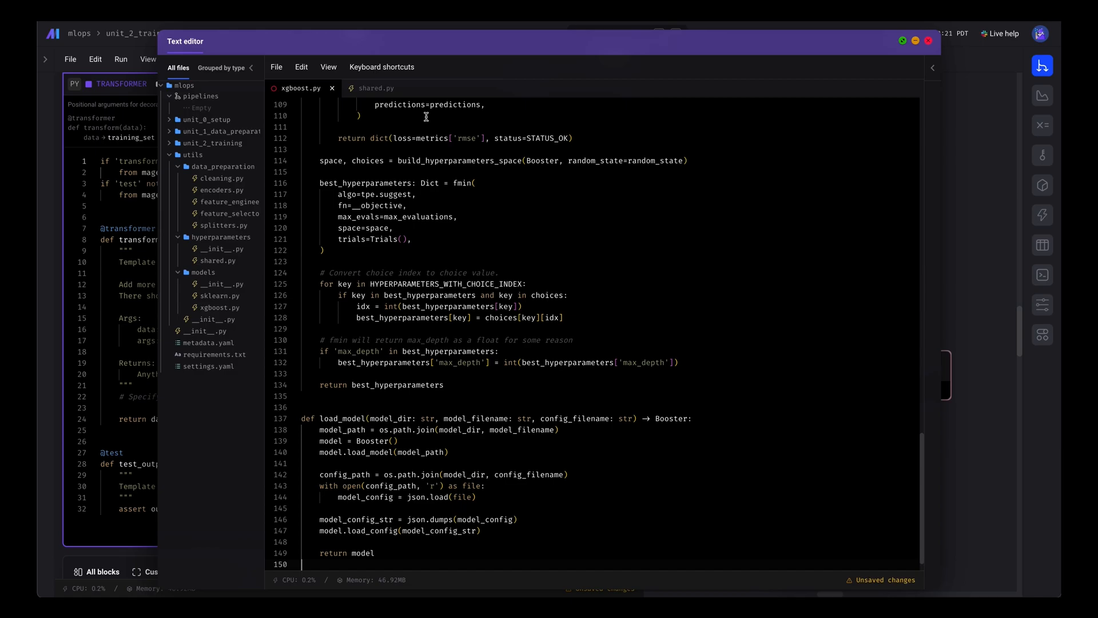
pyautogui.scroll(15, 463, 184)
pyautogui.scroll(15, 464, 225)
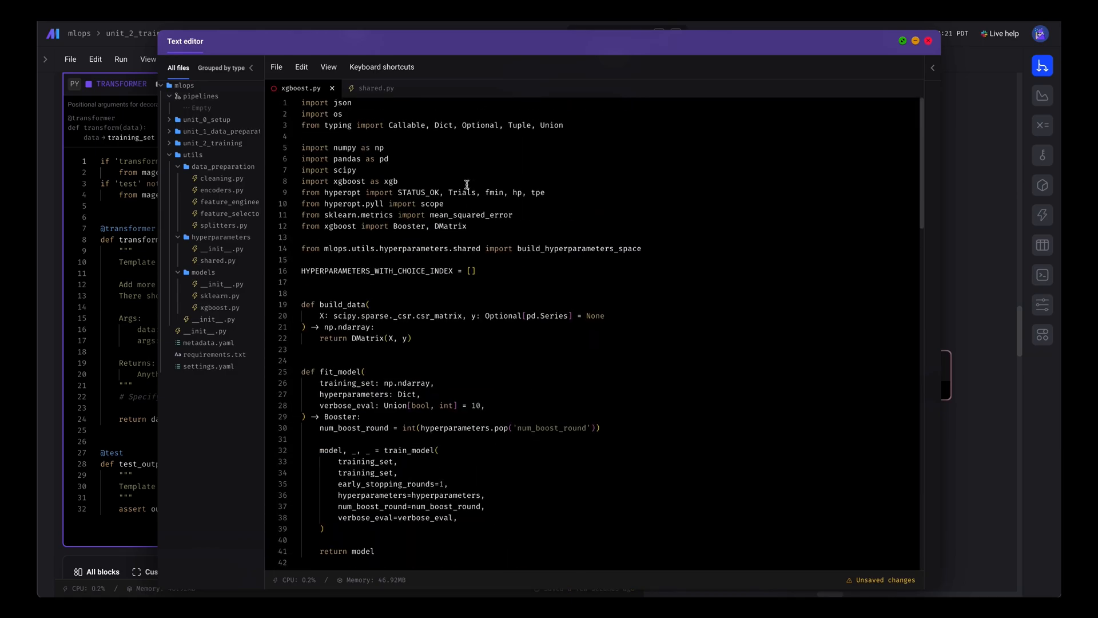
pyautogui.doubleClick(539, 250)
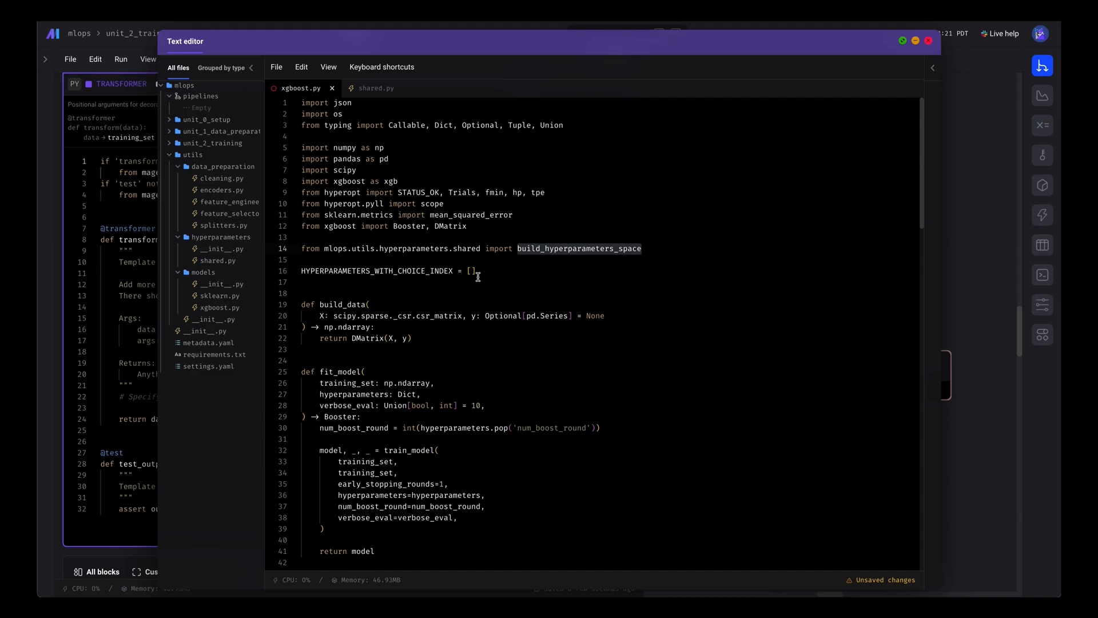
pyautogui.doubleClick(352, 305)
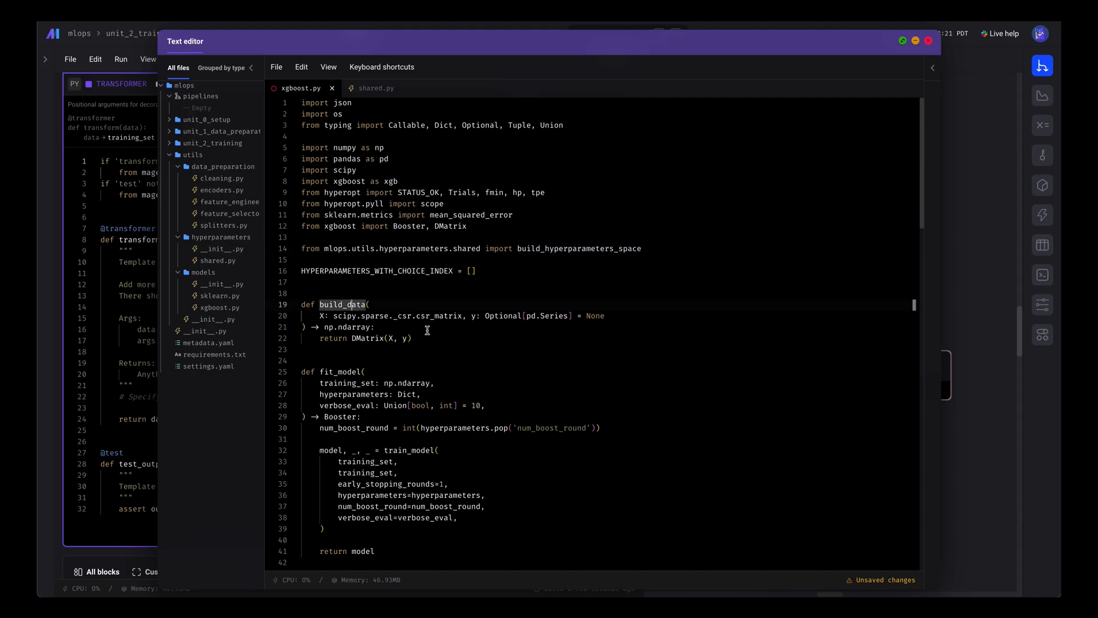
pyautogui.scroll(-3, 425, 335)
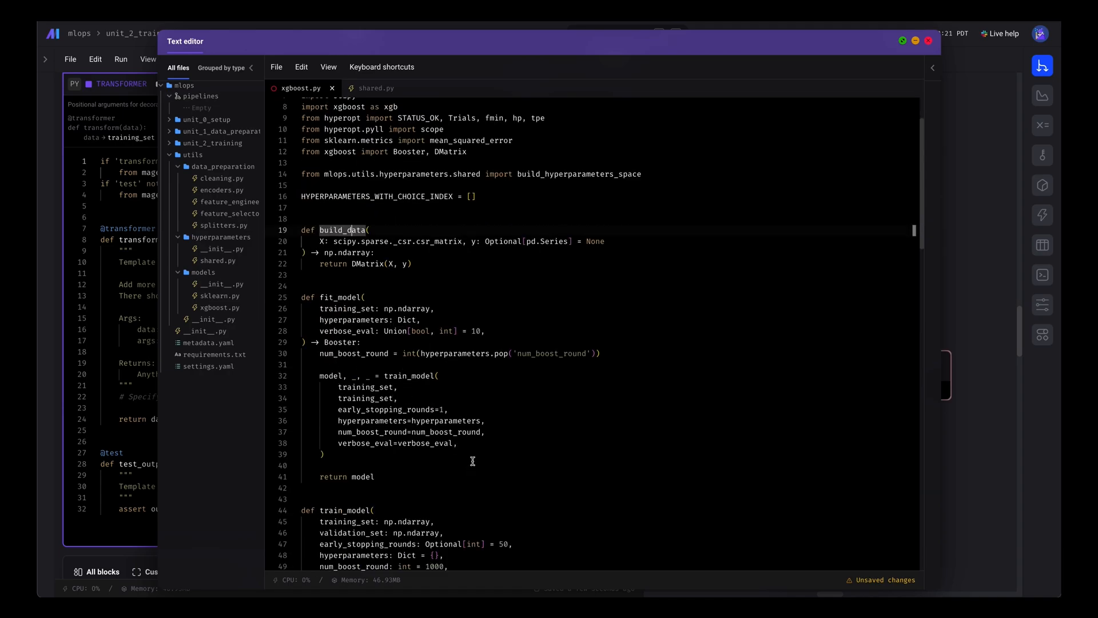
pyautogui.scroll(-3, 446, 429)
pyautogui.scroll(-2, 446, 429)
pyautogui.scroll(-3, 446, 428)
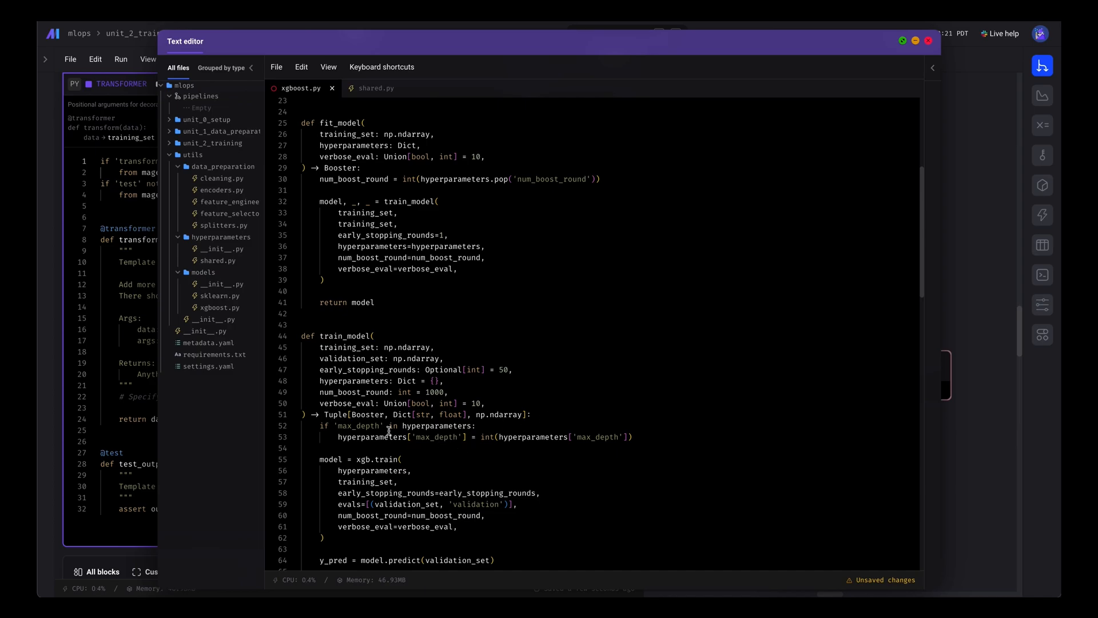
pyautogui.scroll(-3, 505, 453)
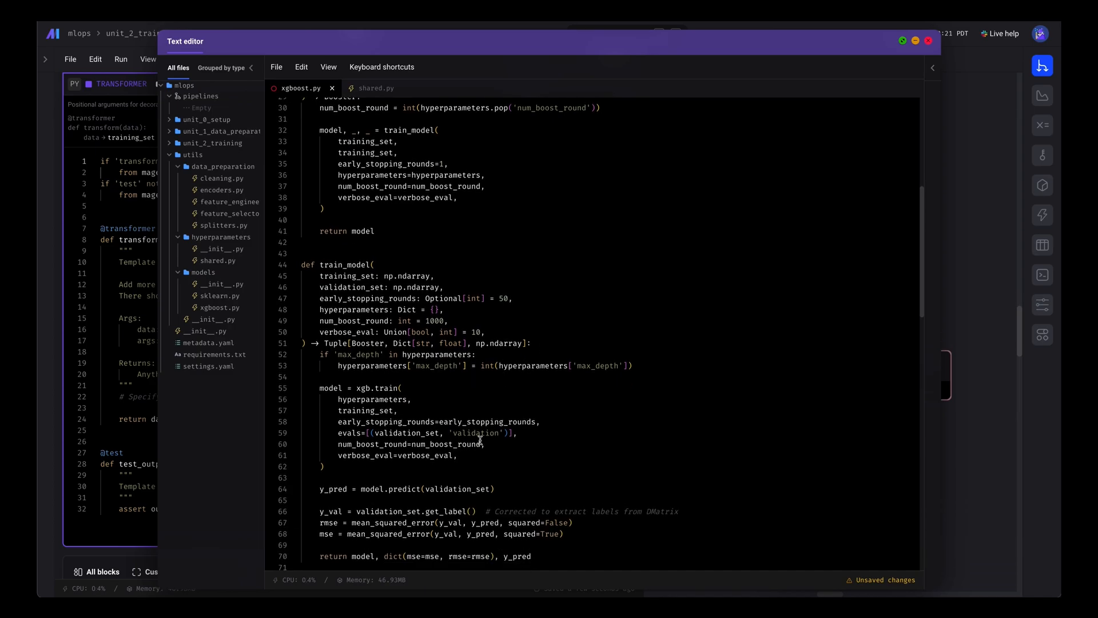
pyautogui.scroll(-3, 416, 434)
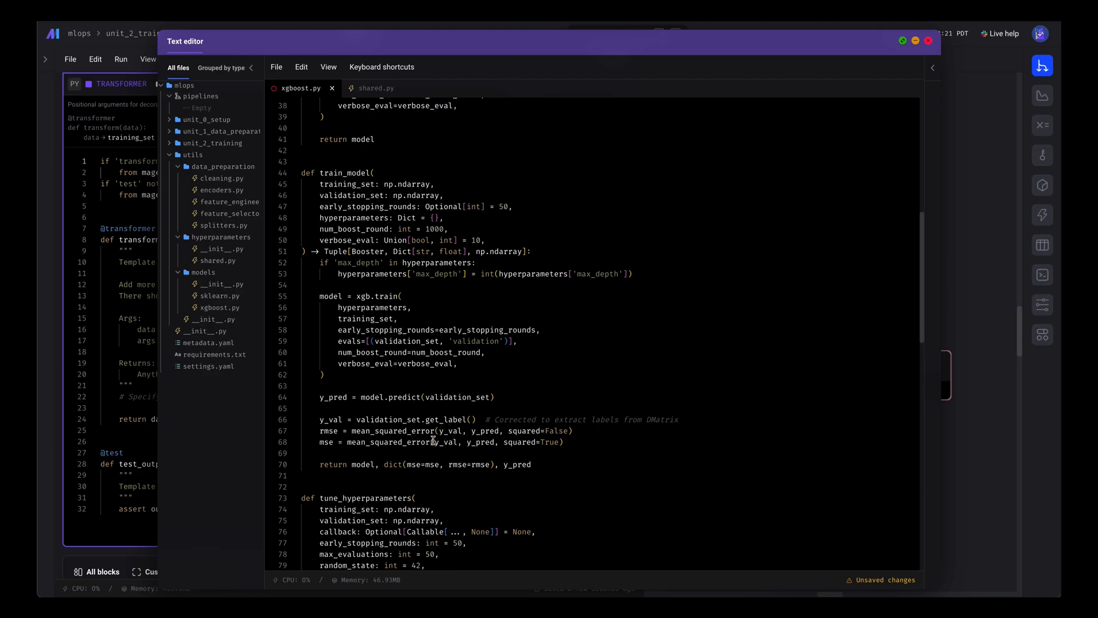
pyautogui.scroll(-3, 433, 443)
pyautogui.scroll(-3, 391, 429)
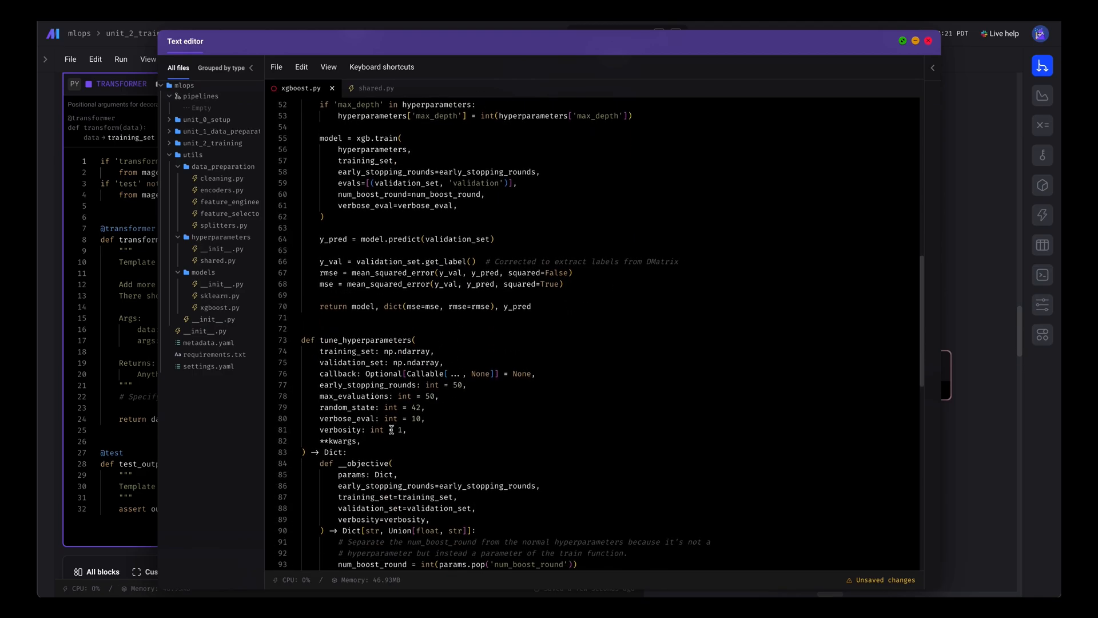
pyautogui.scroll(-2, 389, 450)
pyautogui.scroll(-2, 393, 429)
pyautogui.scroll(-2, 395, 403)
pyautogui.scroll(-2, 397, 379)
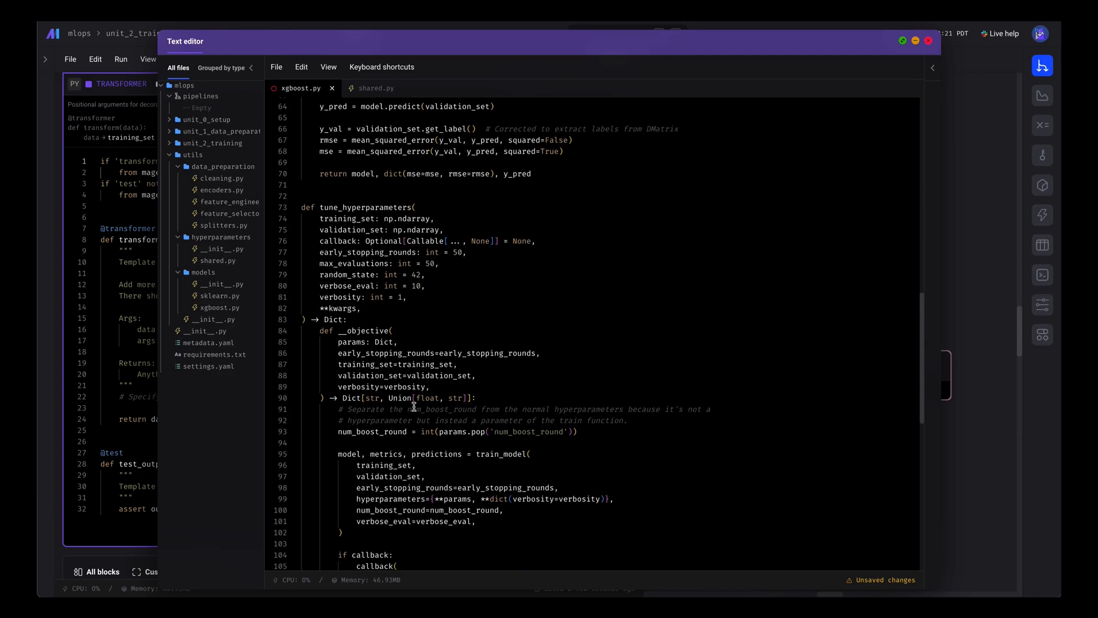
pyautogui.scroll(-4, 413, 407)
pyautogui.scroll(-2, 405, 461)
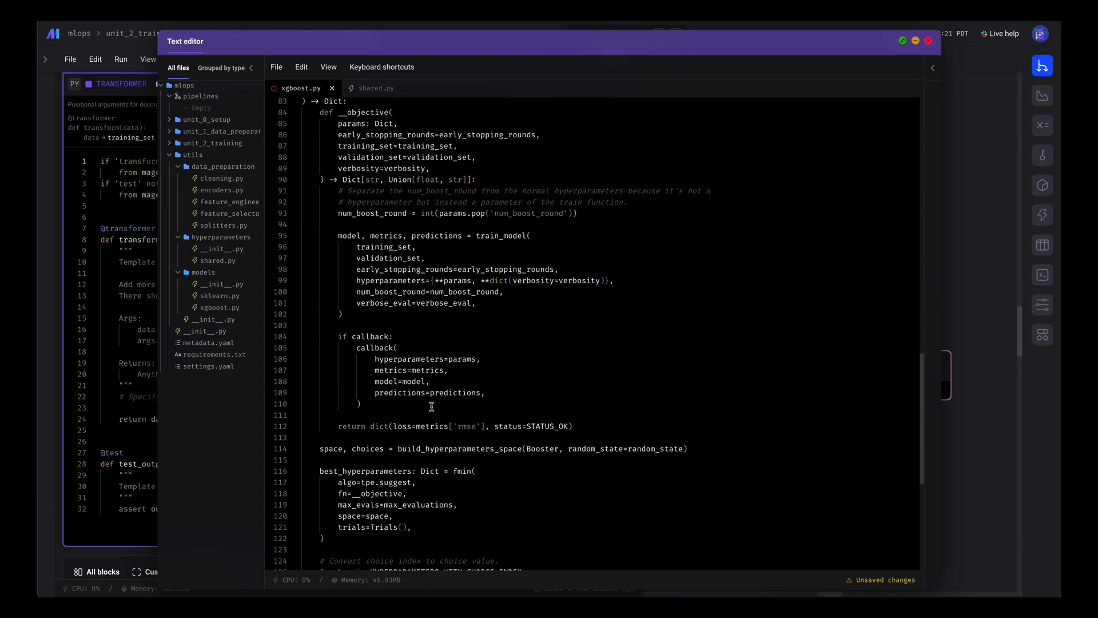
pyautogui.scroll(-1, 446, 384)
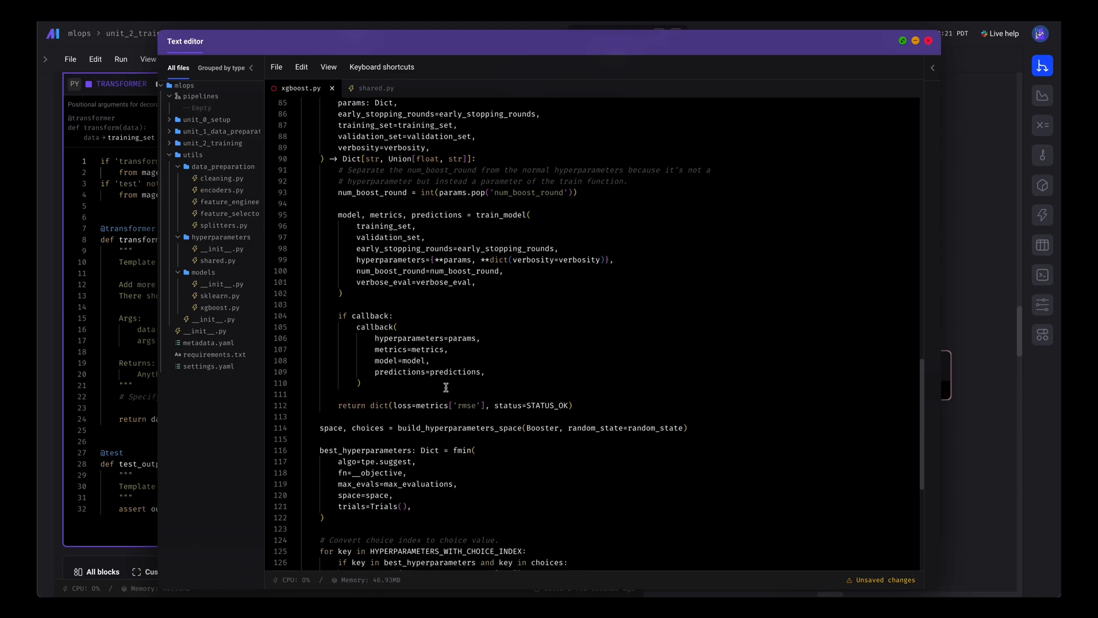
pyautogui.scroll(-2, 380, 455)
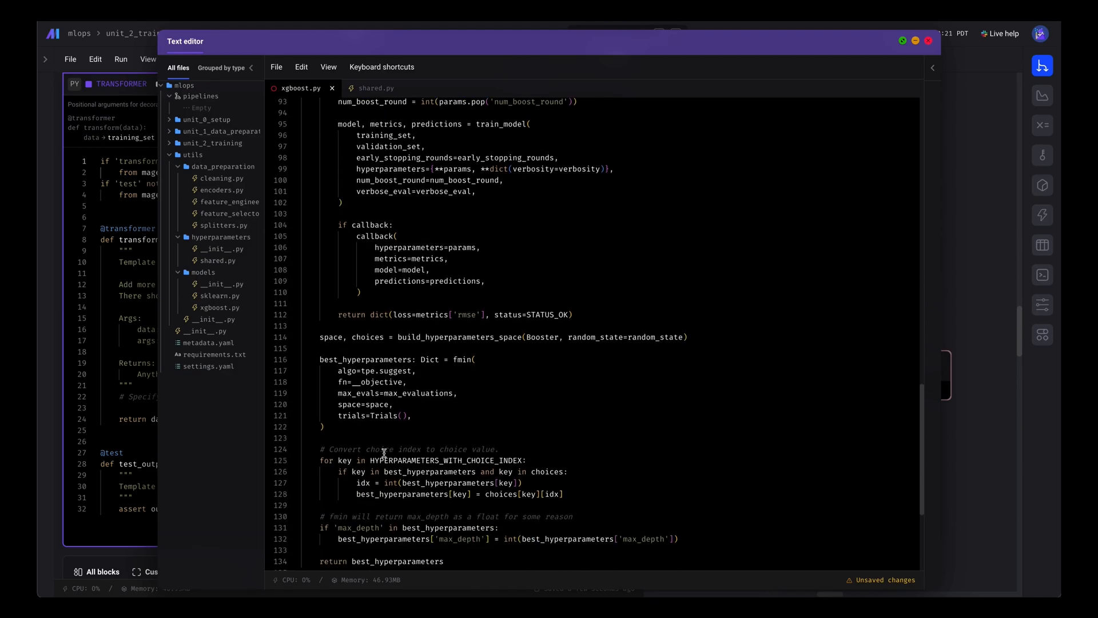
pyautogui.scroll(-2, 400, 422)
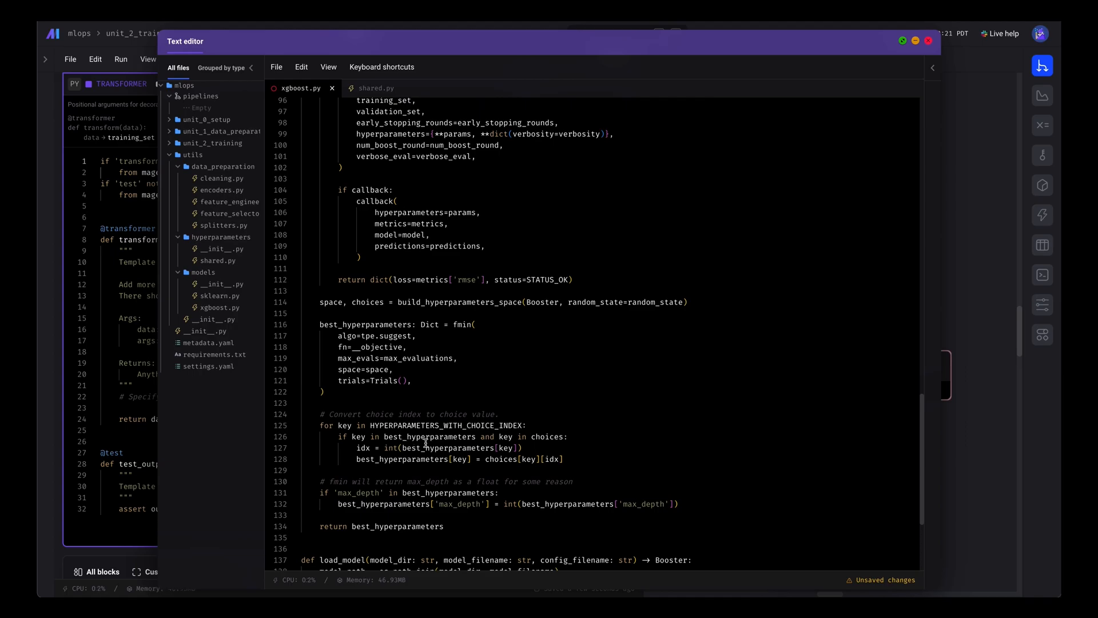
pyautogui.scroll(-1, 425, 447)
pyautogui.scroll(-2, 386, 481)
pyautogui.scroll(-2, 387, 480)
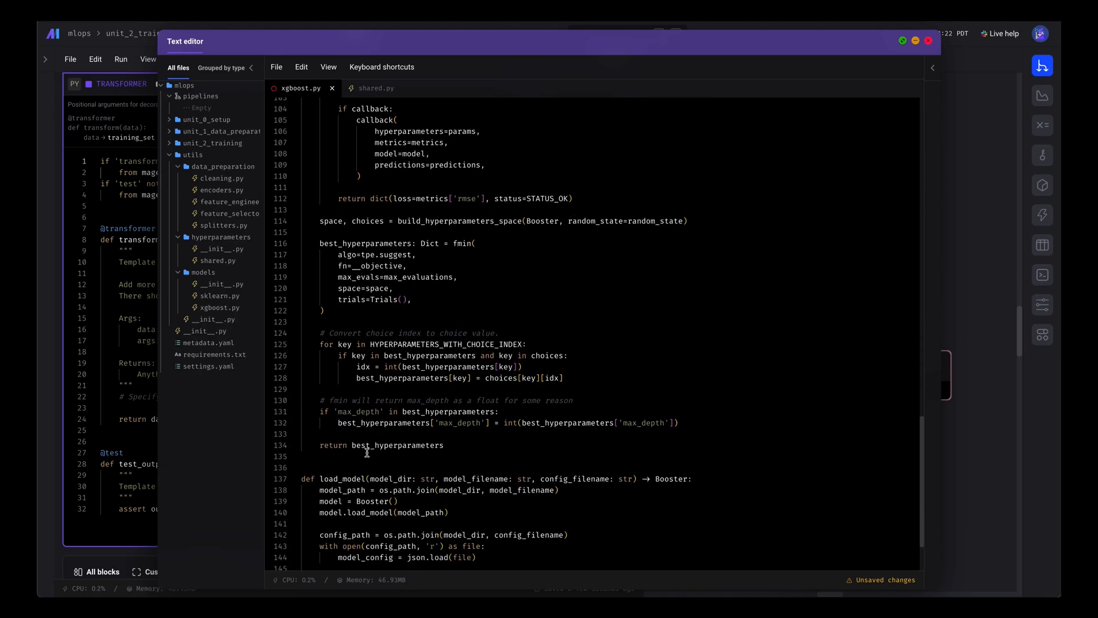
pyautogui.scroll(-1, 414, 491)
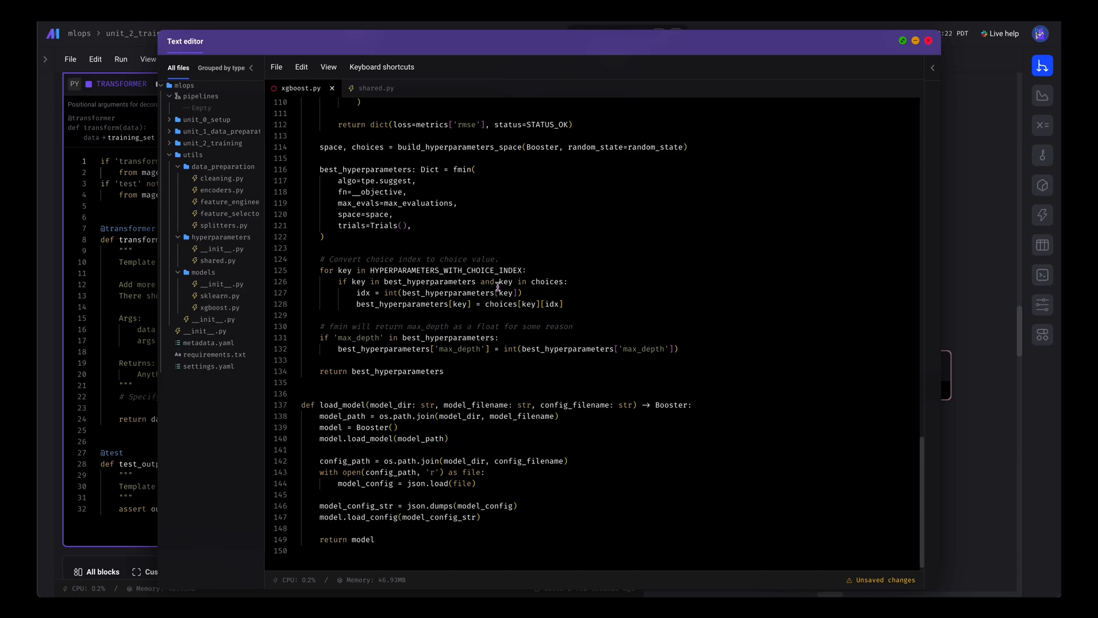
pyautogui.scroll(8, 496, 286)
# - Save xgboost.py and close the text editor
pyautogui.hotkey('ctrl', 's')
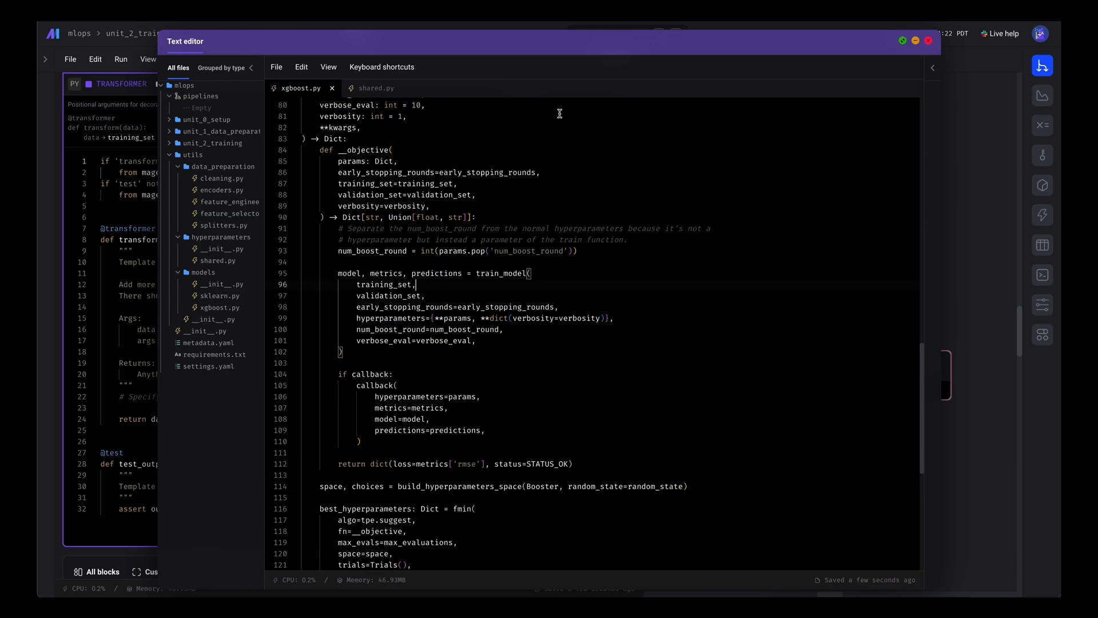
pyautogui.click(929, 41)
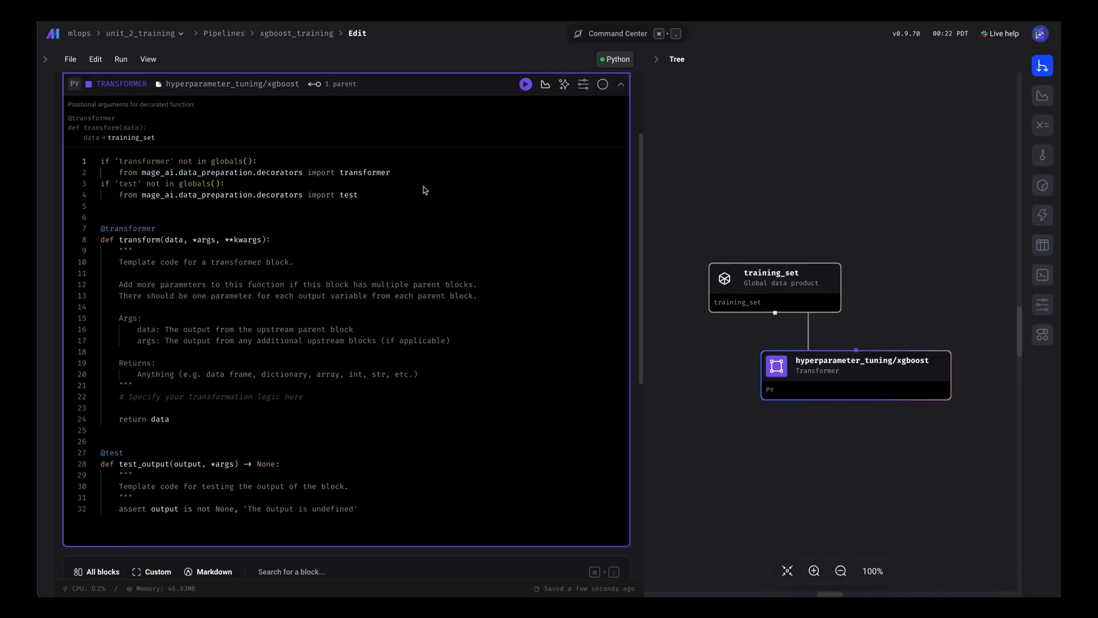
# - Replace the block's template with the hyperparameter tuning code and save it
pyautogui.doubleClick(337, 285)
pyautogui.hotkey('ctrl', 'a')
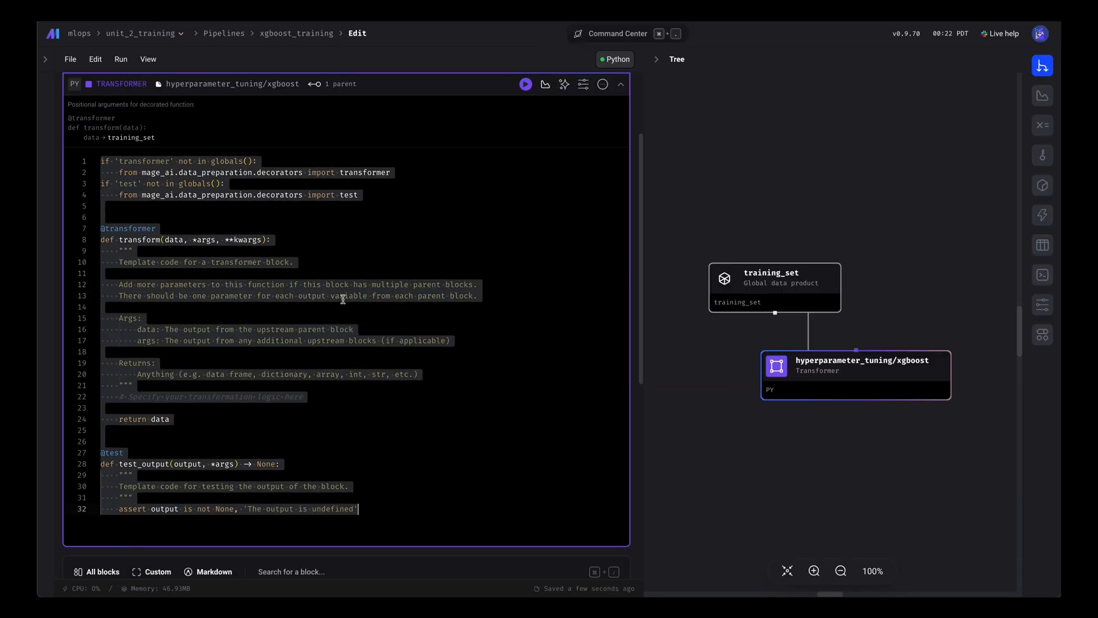
pyautogui.write("from typing import Dict, Tuple, Union  import numpy as np import xgboost as xgb from pandas import Series from scipy.sparse._csr import csr_matrix  from mlops.utils.models.xgboost import build_data, tune_hyperparameters  if 'transformer' not in globals():     from mage_ai.data_preparation.decorators import transformer if 'test' not in globals():     from mage_ai.data_preparation.decorators import test   @transformer def hyperparameter_tuning(     training_set: Dict[str, Union[Series, csr_matrix]],     **kwargs, ) -> Tuple[     Dict[str, Union[bool, float, int, str]],     csr_matrix,     Series, ]:     X, X_train, X_val, y, y_train, y_val, _ = training_set['build']      training = build_data(X_train, y_train)     validation = build_data(X_val, y_val)      best_hyperparameters = tune_hyperparameters(         training,         validation,         **kwargs,     )      return best_hyperparameters, X_train, y_train")
pyautogui.scroll(1, 338, 291)
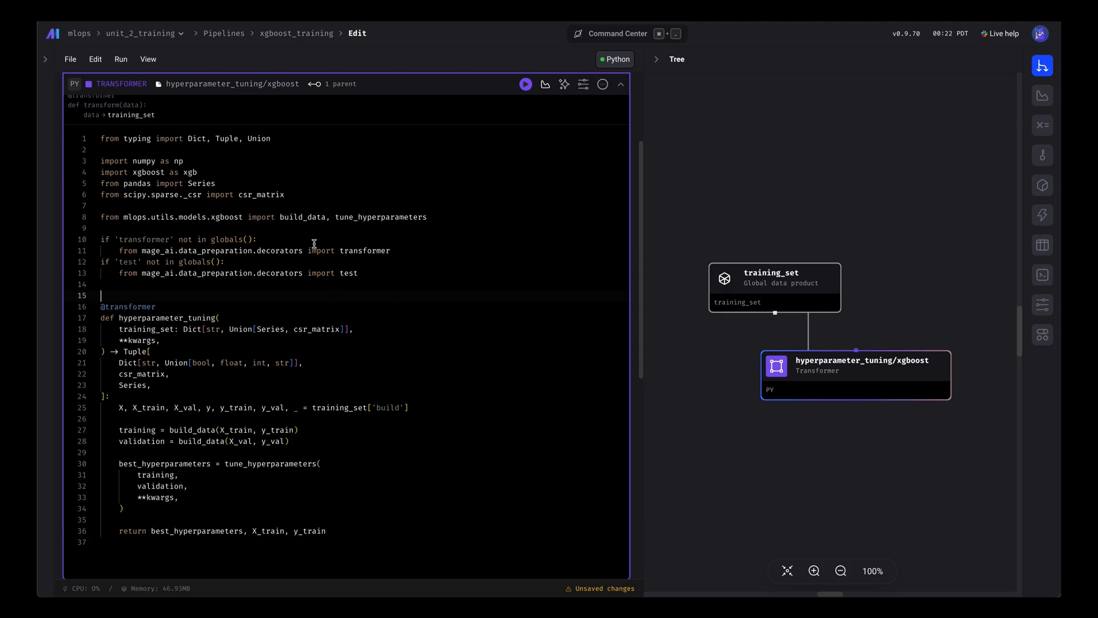
pyautogui.click(357, 216)
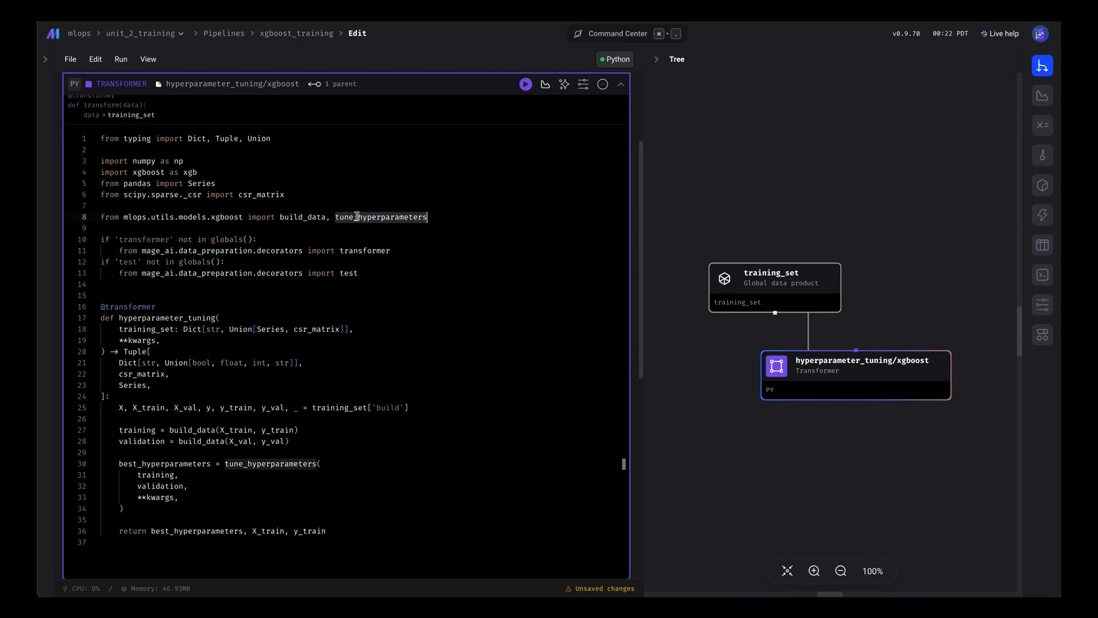
pyautogui.click(309, 217)
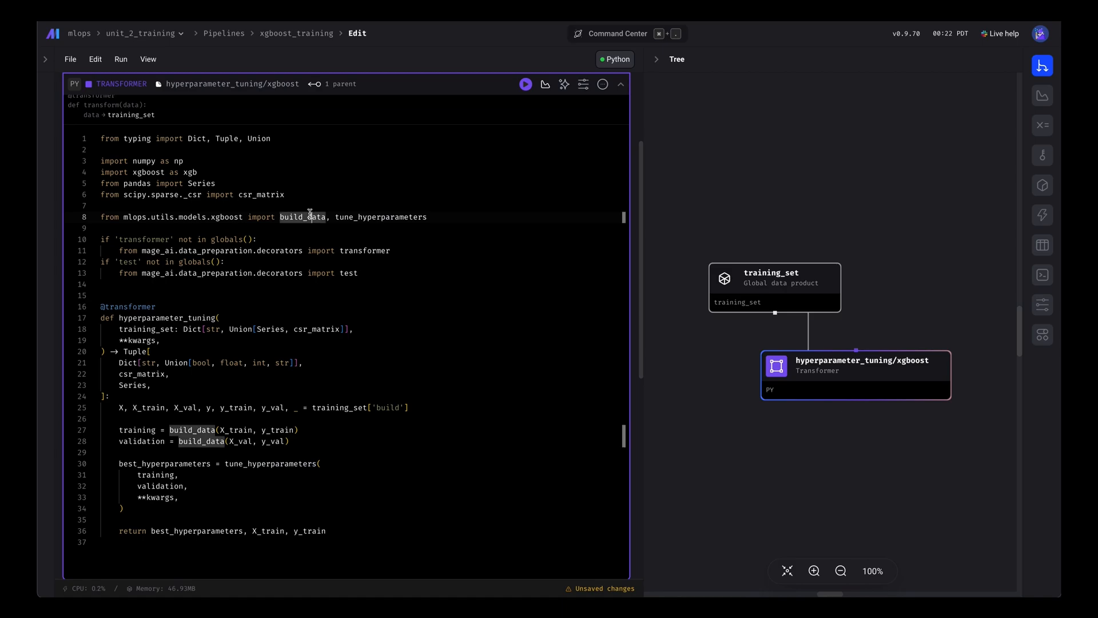
pyautogui.click(323, 436)
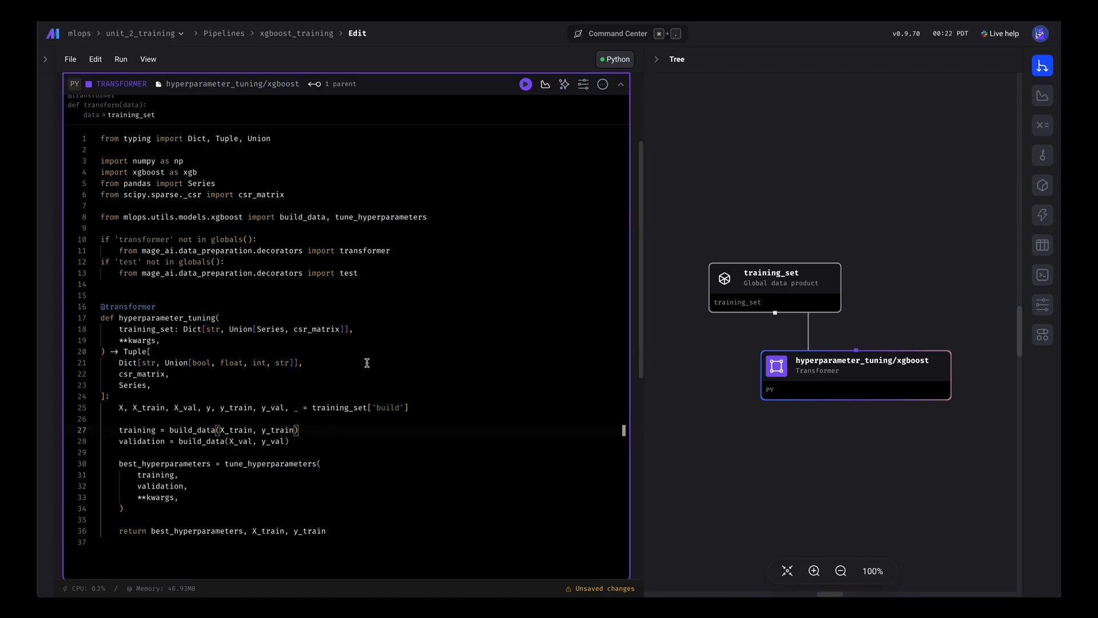
pyautogui.scroll(-1, 338, 285)
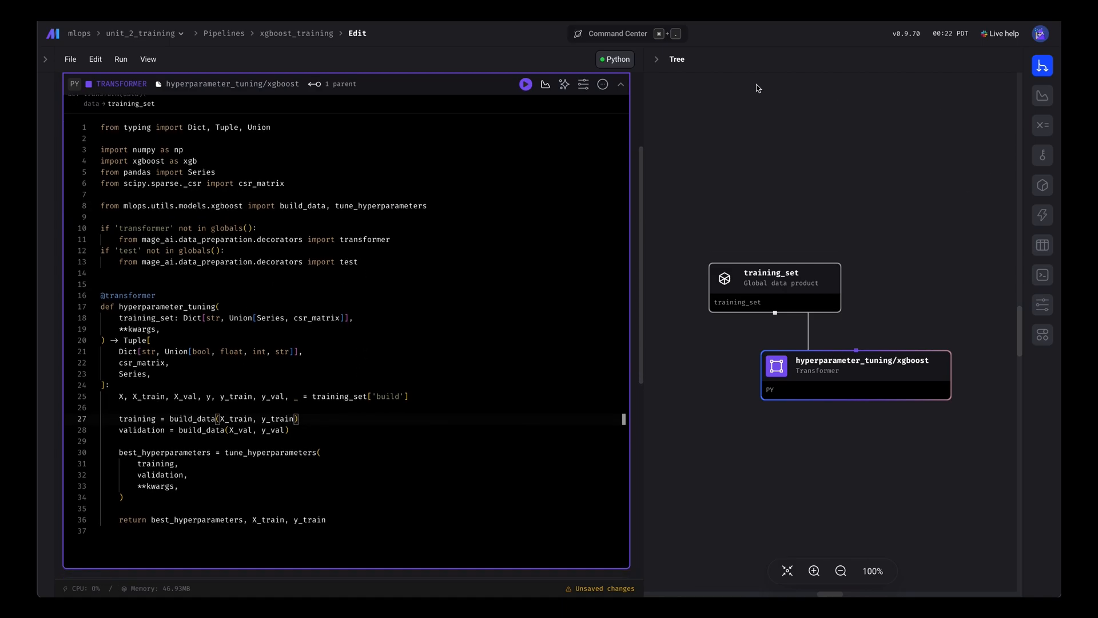
pyautogui.hotkey('ctrl', 's')
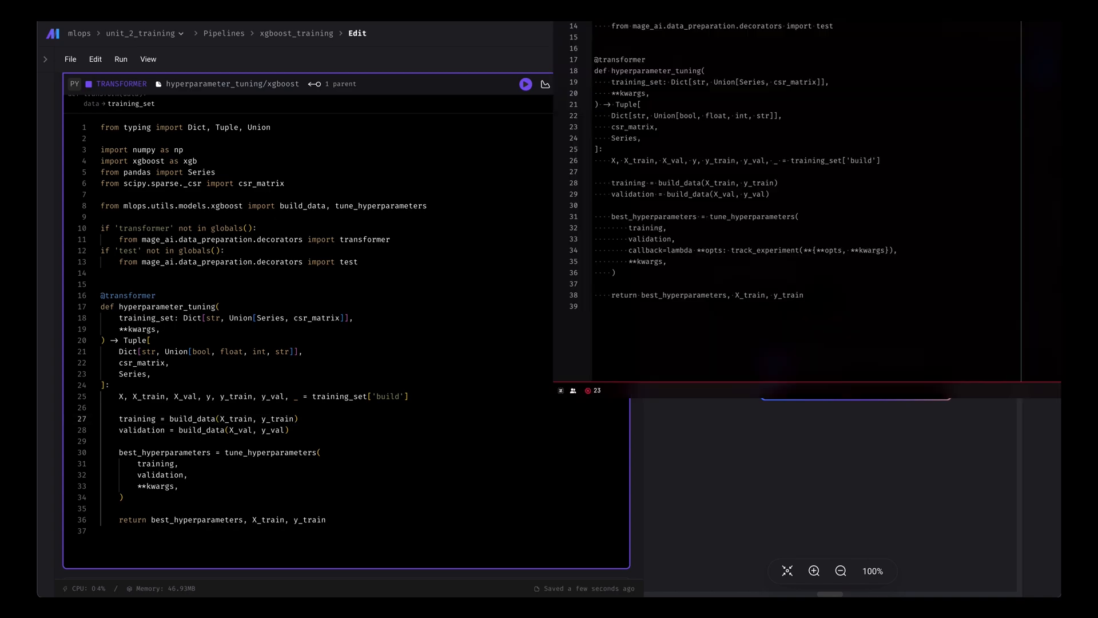
# - Add 'from mlops.utils.logging import track_experiment' among the imports and save again
pyautogui.click(431, 201)
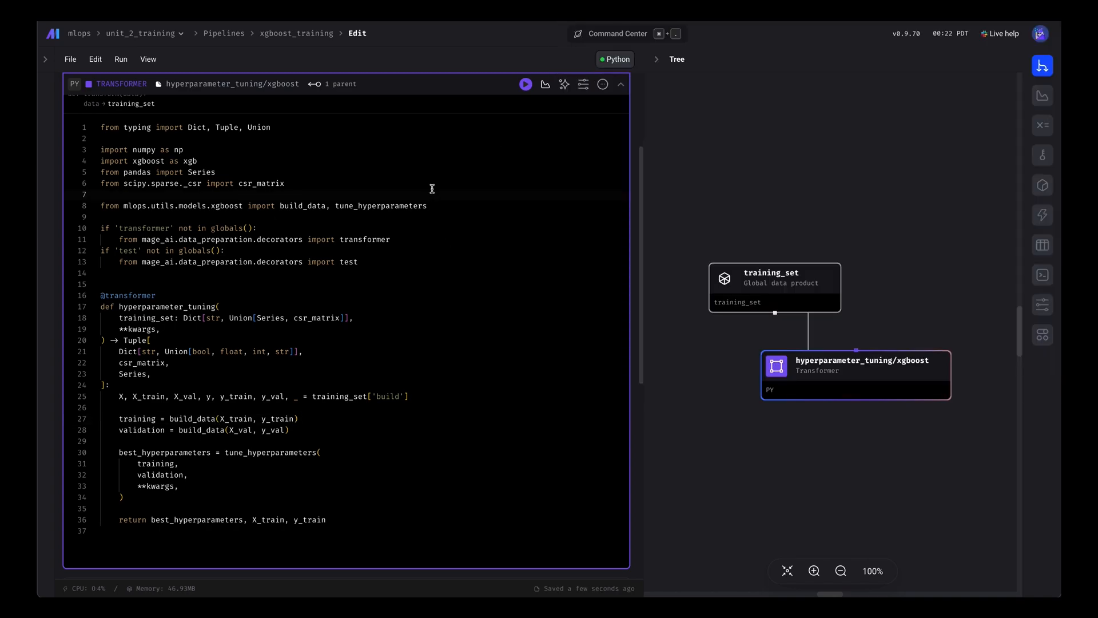
pyautogui.press('Return')
pyautogui.write('from mlops.utils.logging import track_experiment')
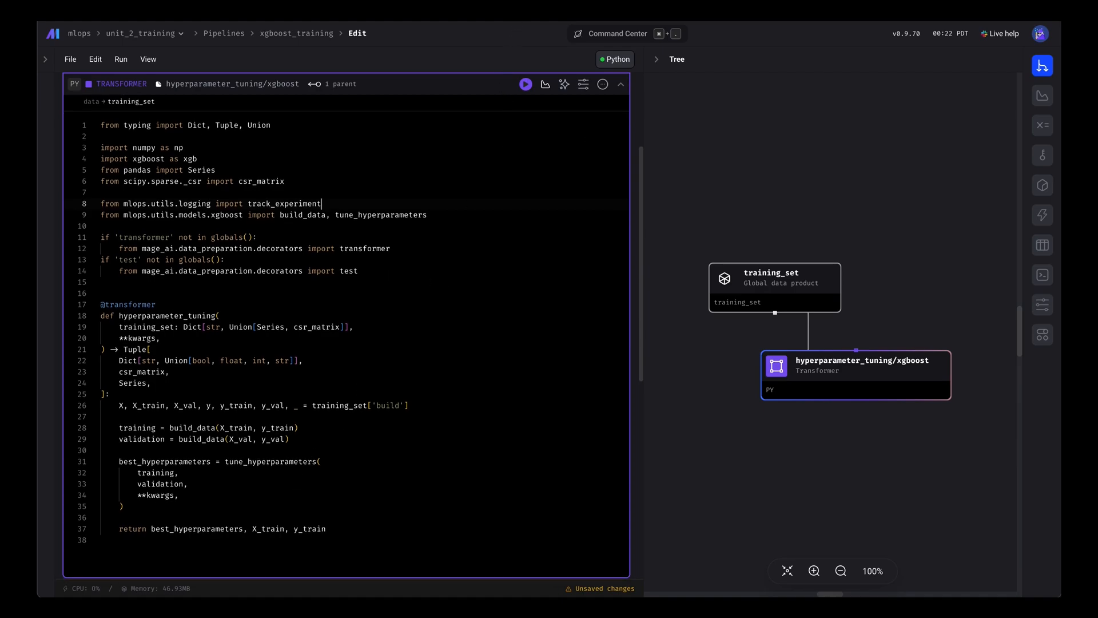
pyautogui.hotkey('ctrl', 's')
# - Launch the text editor from the command search to reopen xgboost.py
pyautogui.click(252, 461)
pyautogui.hotkey('ctrl', '.')
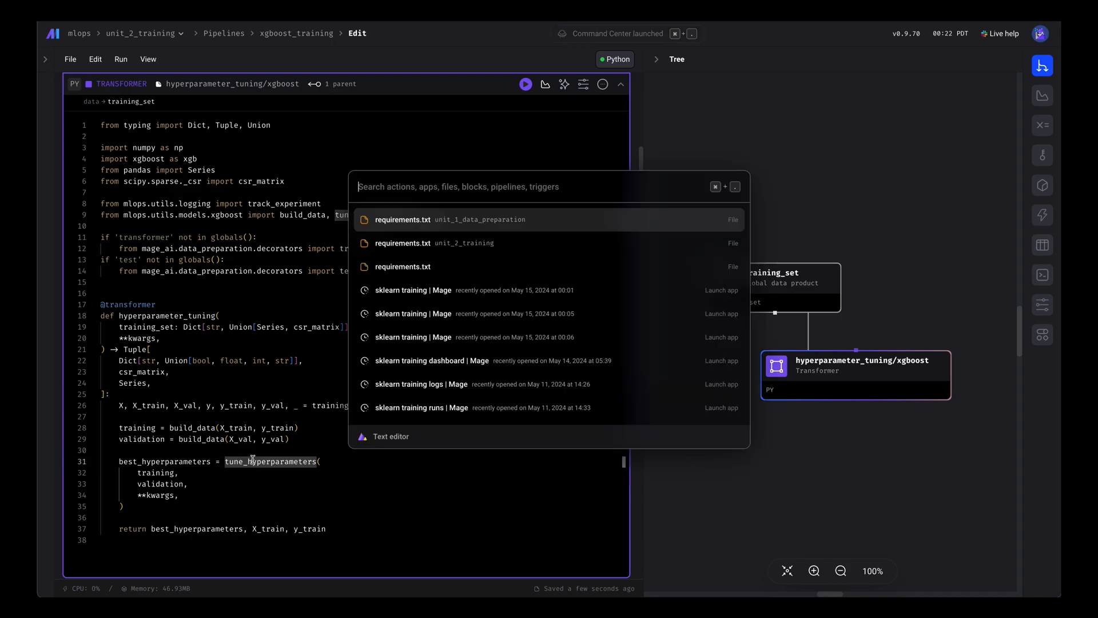
pyautogui.write('text')
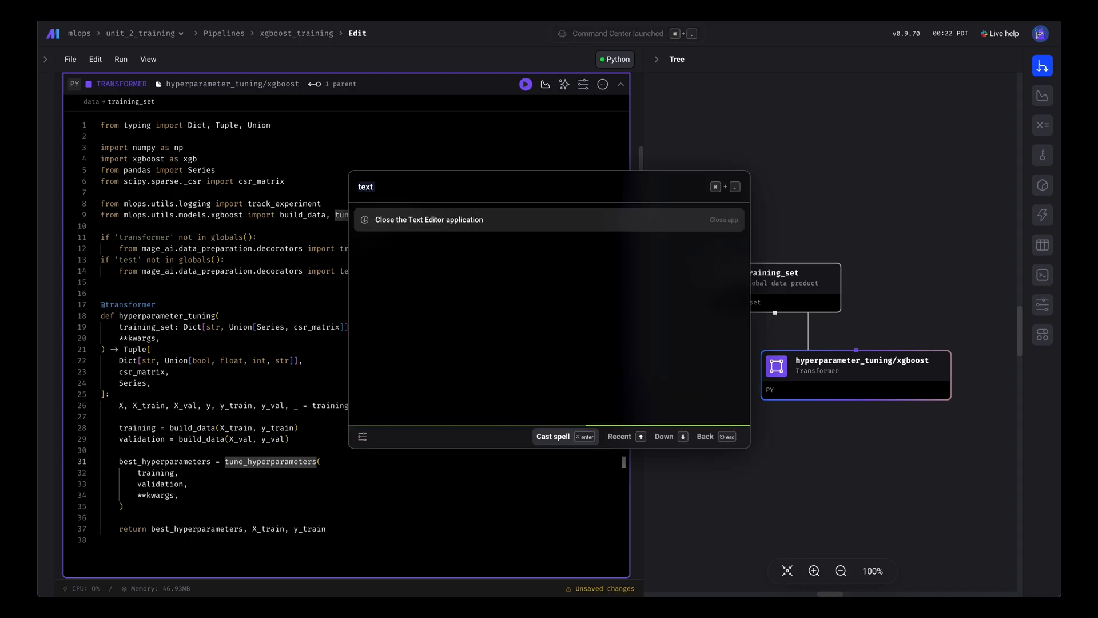
pyautogui.press('Down')
pyautogui.press('Down')
pyautogui.press('Return')
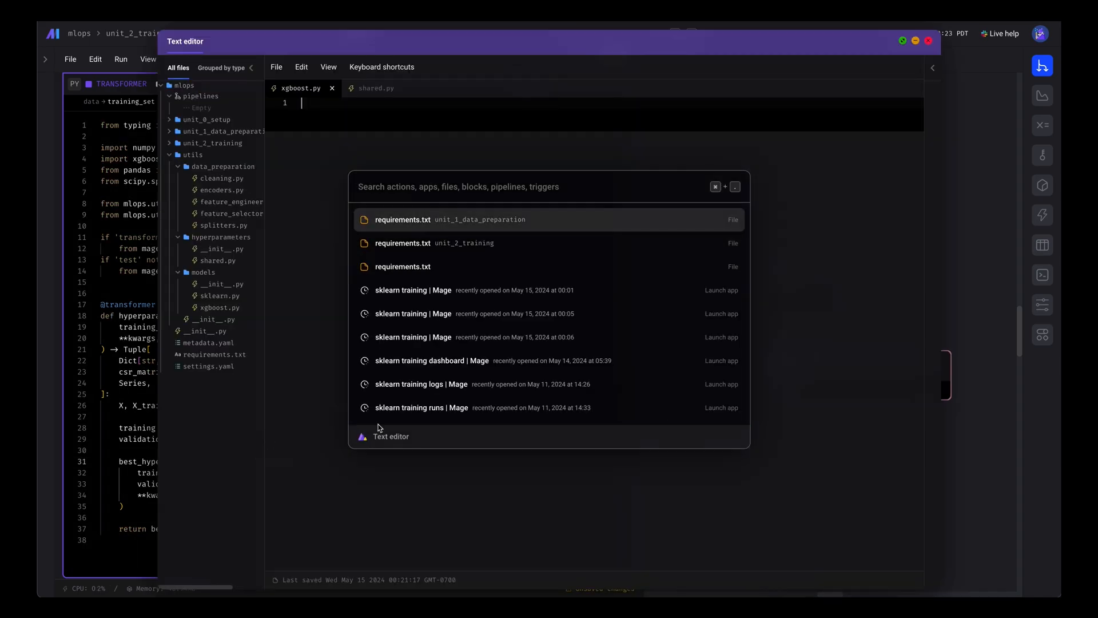
pyautogui.click(311, 375)
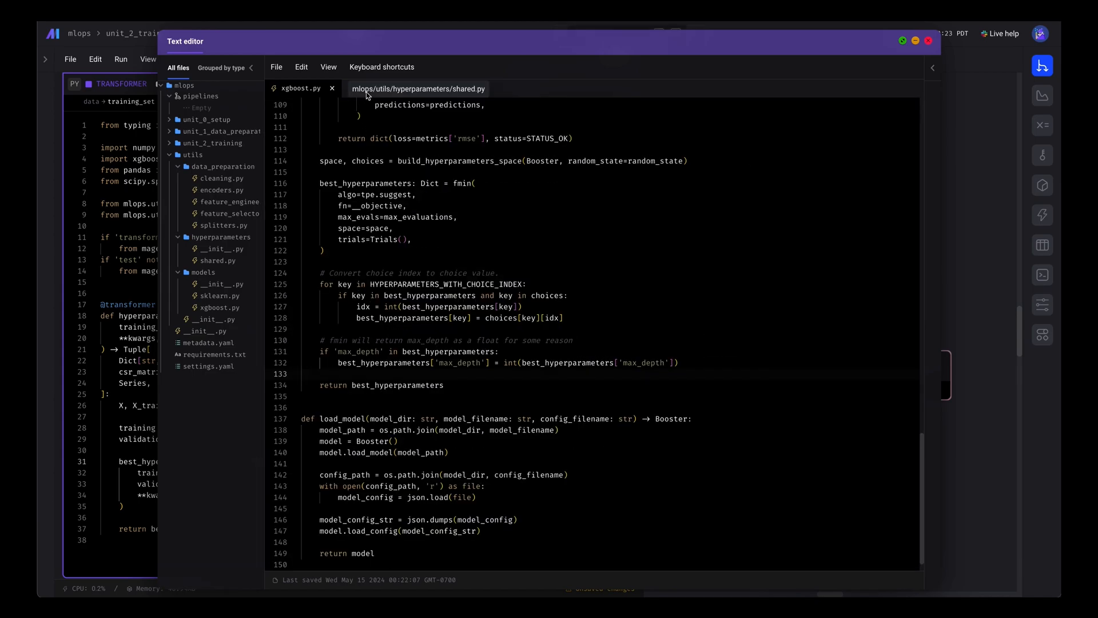
pyautogui.scroll(5, 424, 321)
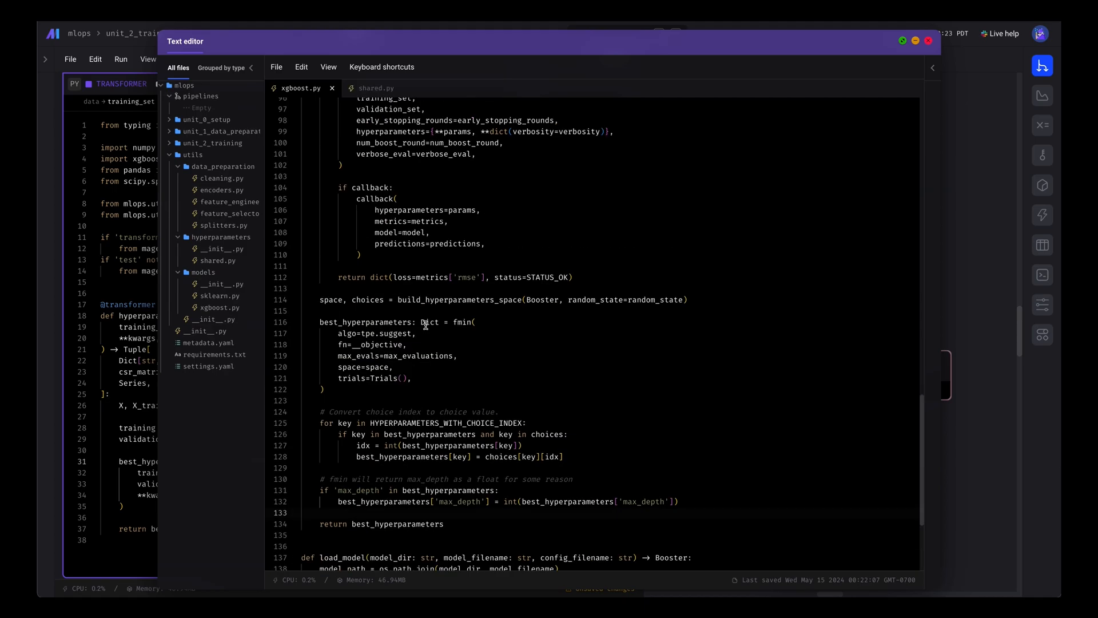
pyautogui.scroll(5, 425, 321)
pyautogui.scroll(5, 425, 322)
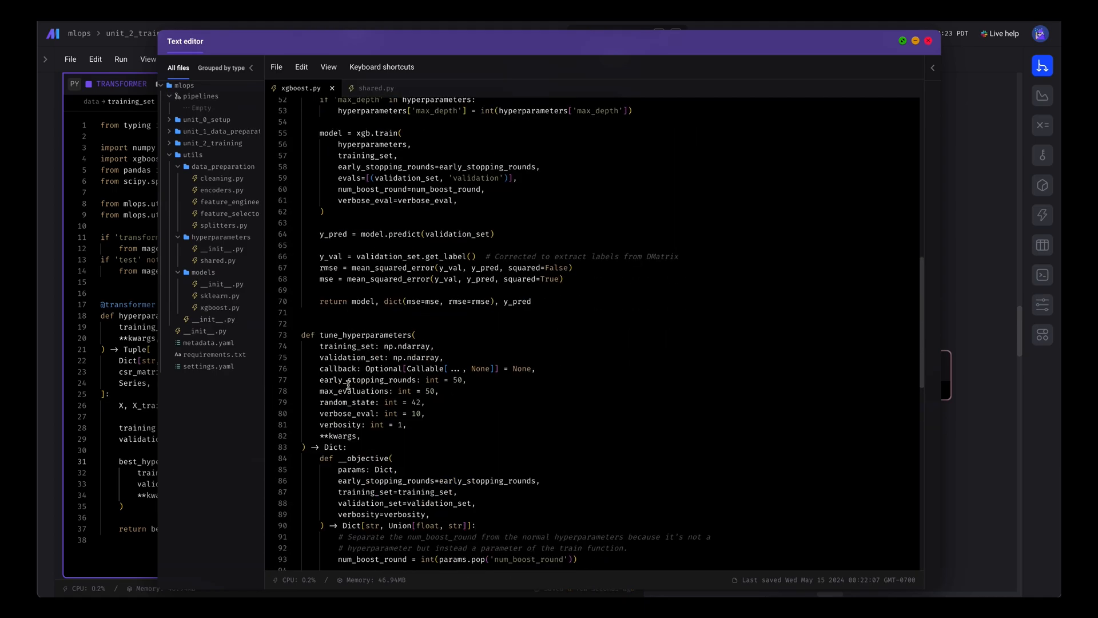
# - Review the callback parameter of tune_hyperparameters and the hyperparameters and model passed to it
pyautogui.click(357, 368)
pyautogui.scroll(-6, 433, 396)
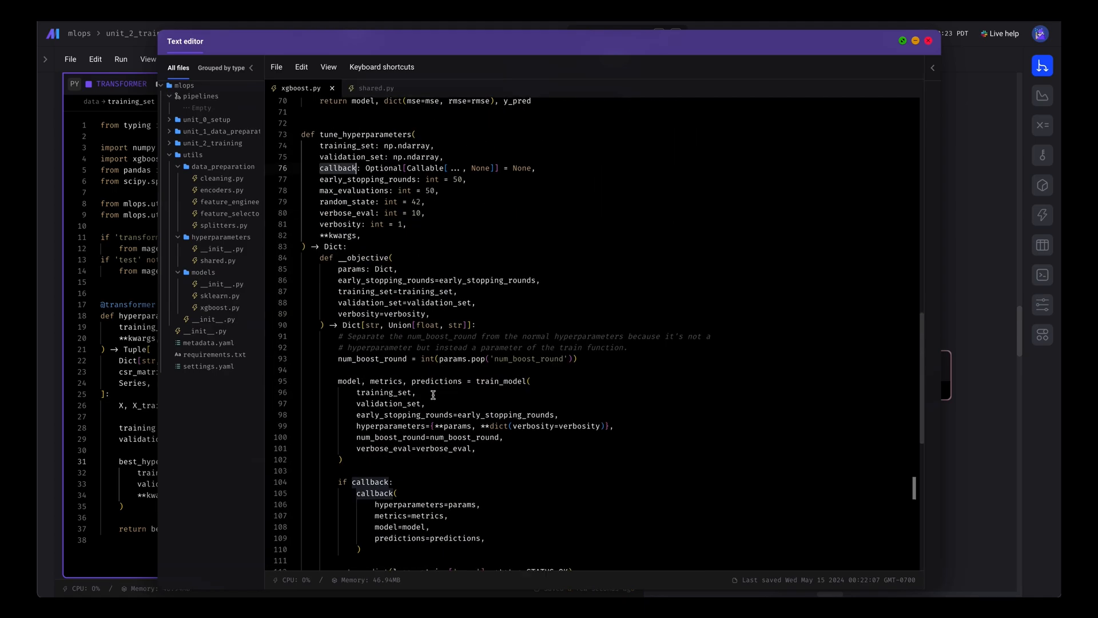
pyautogui.scroll(-3, 433, 395)
pyautogui.click(413, 428)
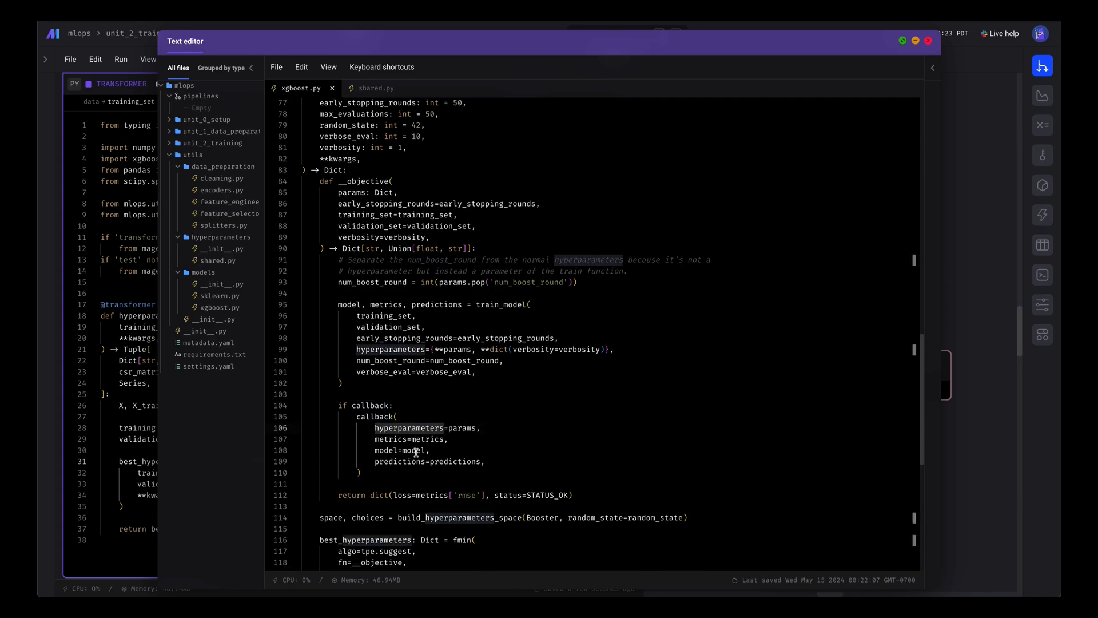
pyautogui.click(416, 451)
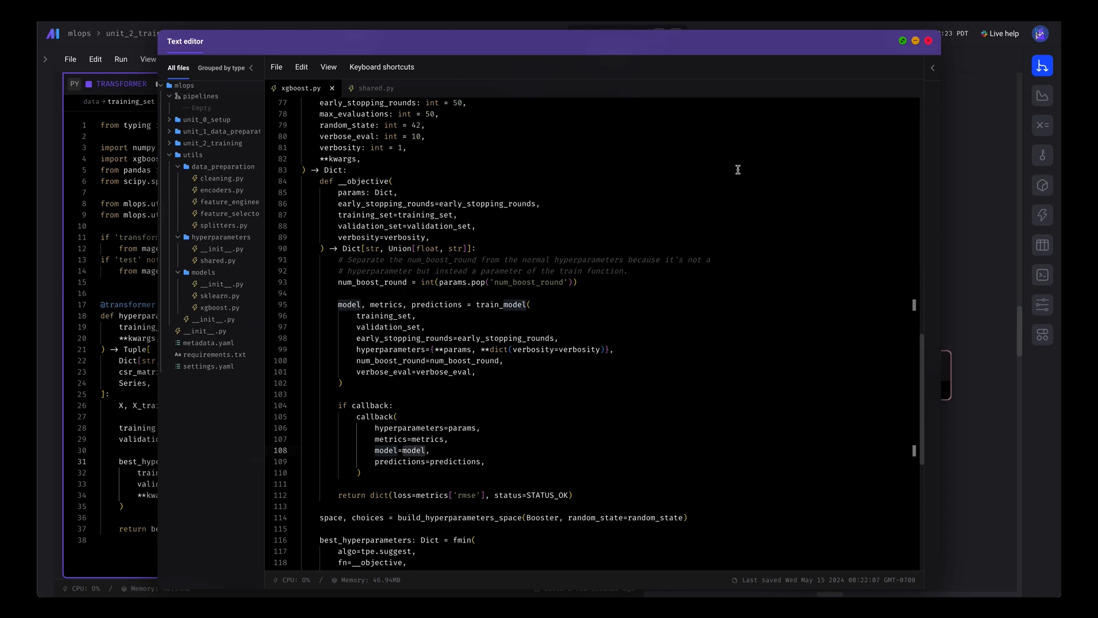
# - Close the editor and add 'callback=lambda **opts: track_experiment(**{**opts, **kwargs}),' after 'validation,'
pyautogui.click(929, 42)
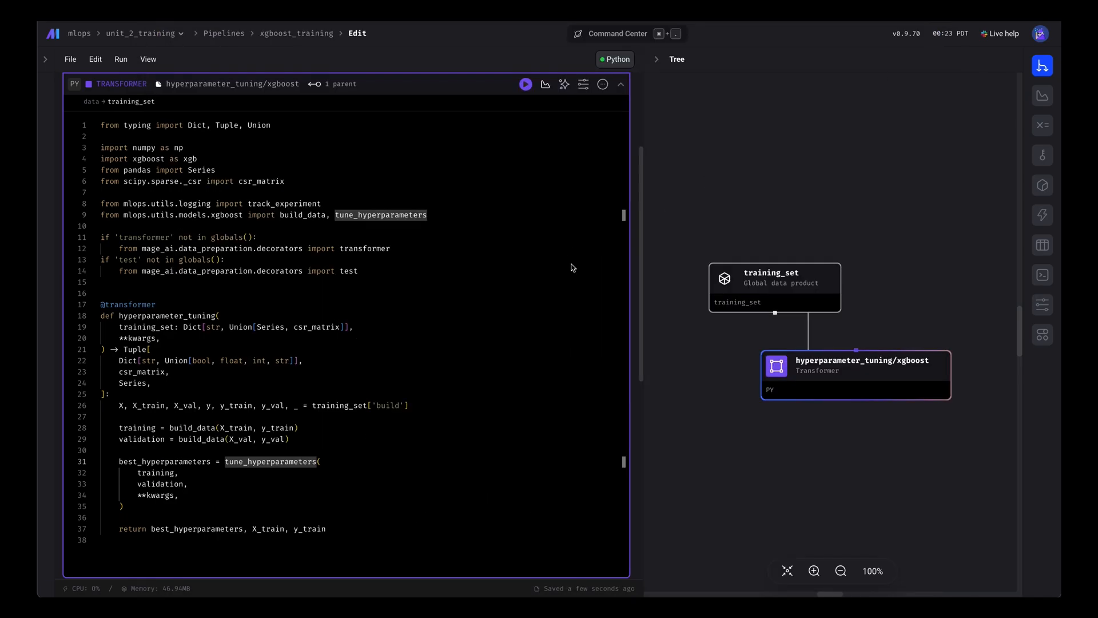
pyautogui.click(397, 485)
pyautogui.press('Return')
pyautogui.write('callback=lambda **opts: track_experiment(**{**opts, **kwargs}),')
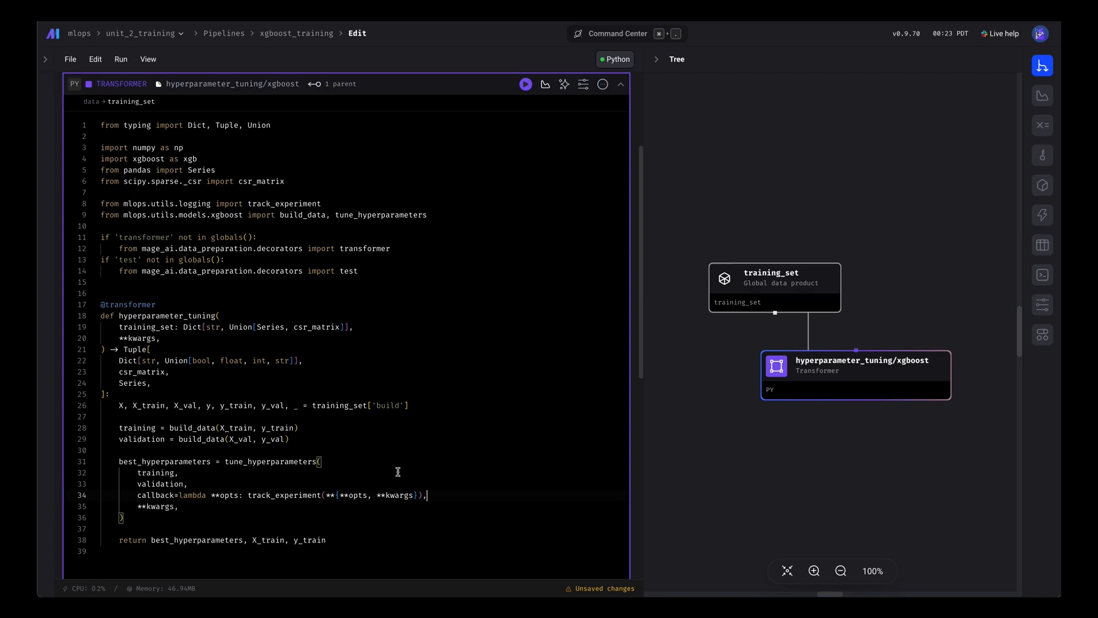
# - Check where track_experiment is imported in the block, then bring up the command search
pyautogui.doubleClick(288, 495)
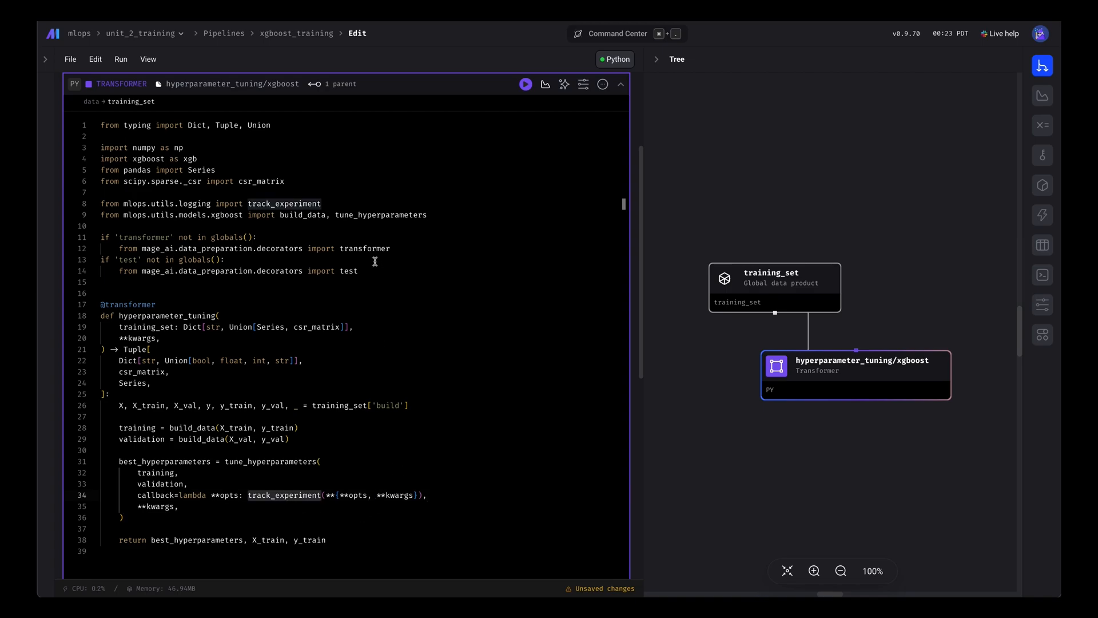
pyautogui.click(324, 227)
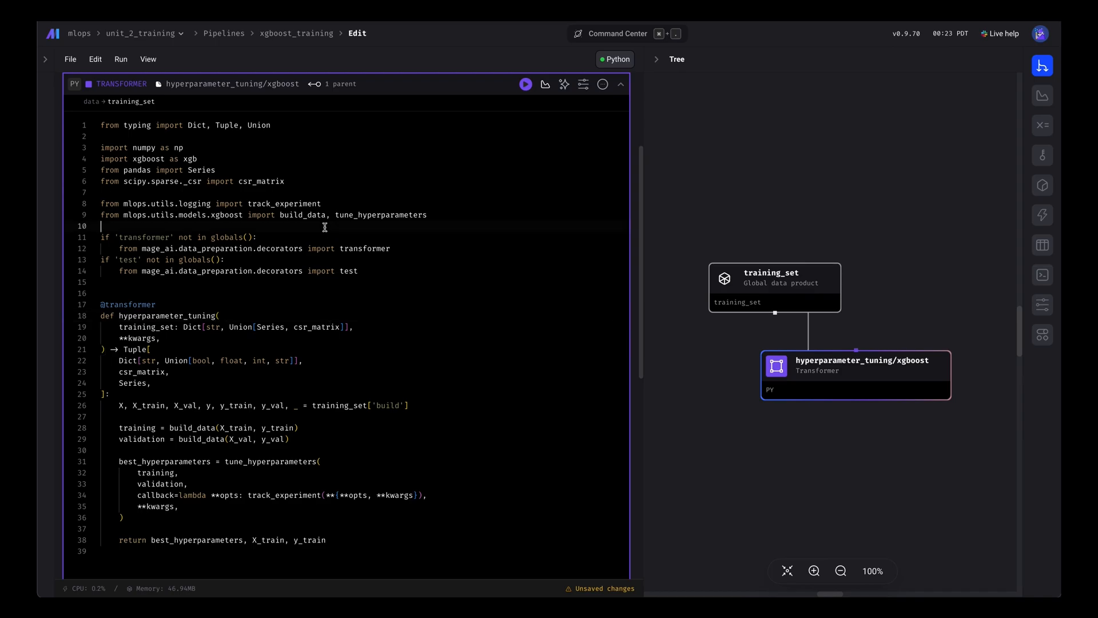
pyautogui.click(367, 406)
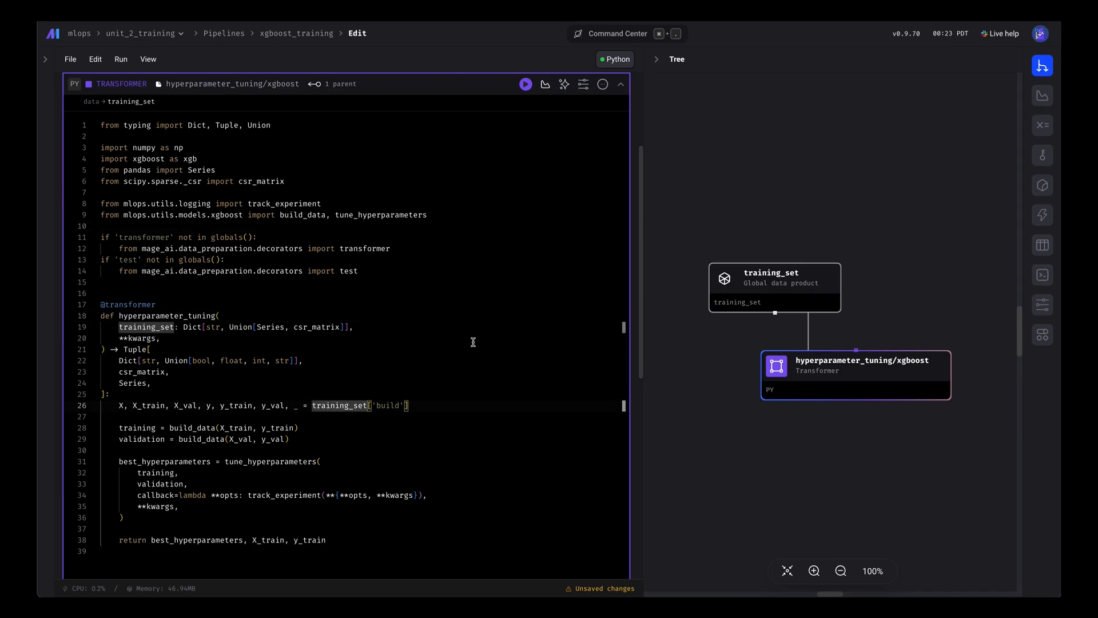
pyautogui.click(472, 338)
pyautogui.hotkey('ctrl', '.')
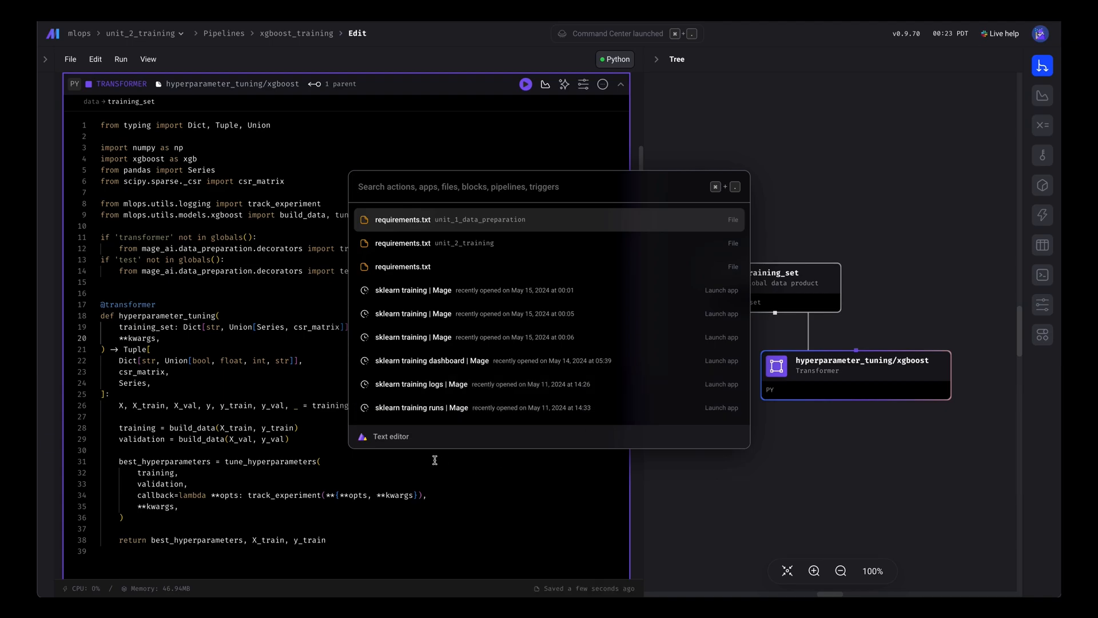
pyautogui.write('text')
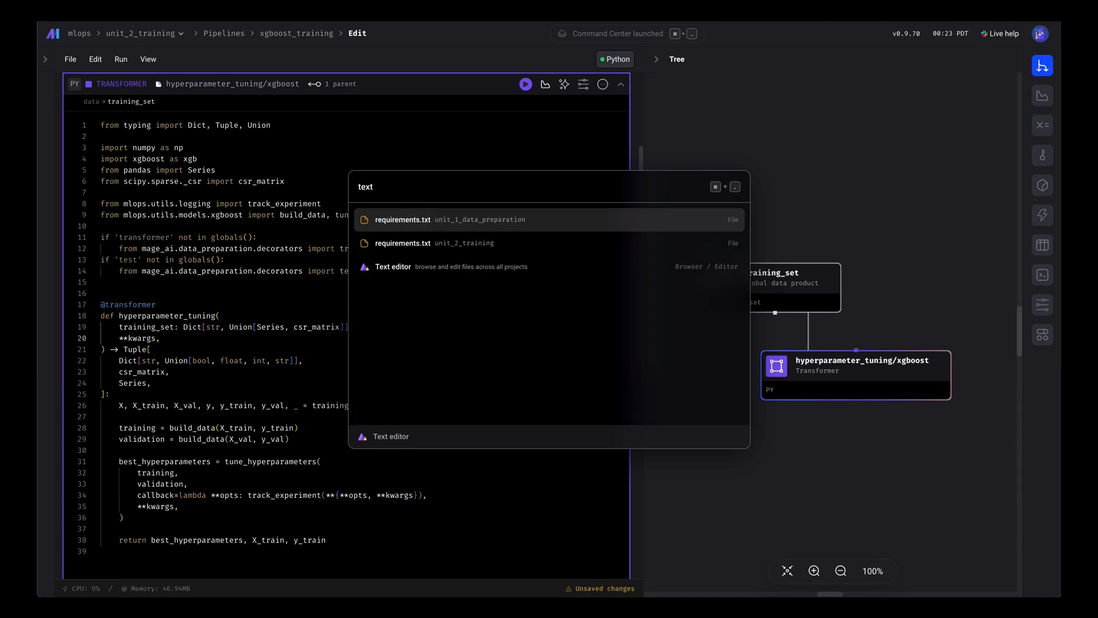
# - Launch the text editor showing xgboost.py and bring up the utils folder's options
pyautogui.press('Down')
pyautogui.press('Down')
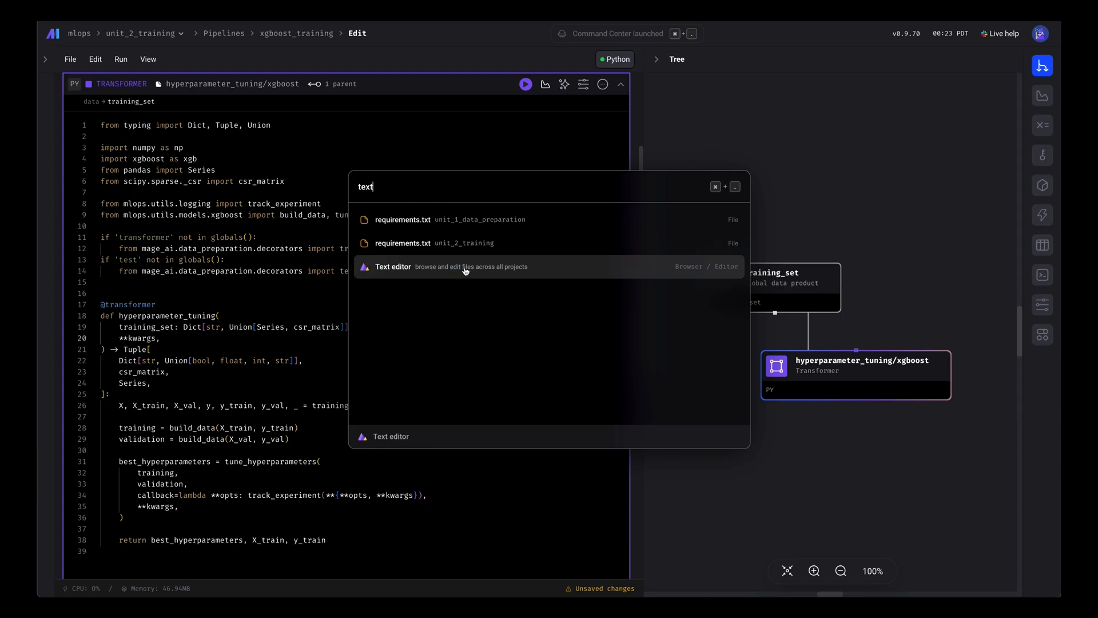
pyautogui.press('Return')
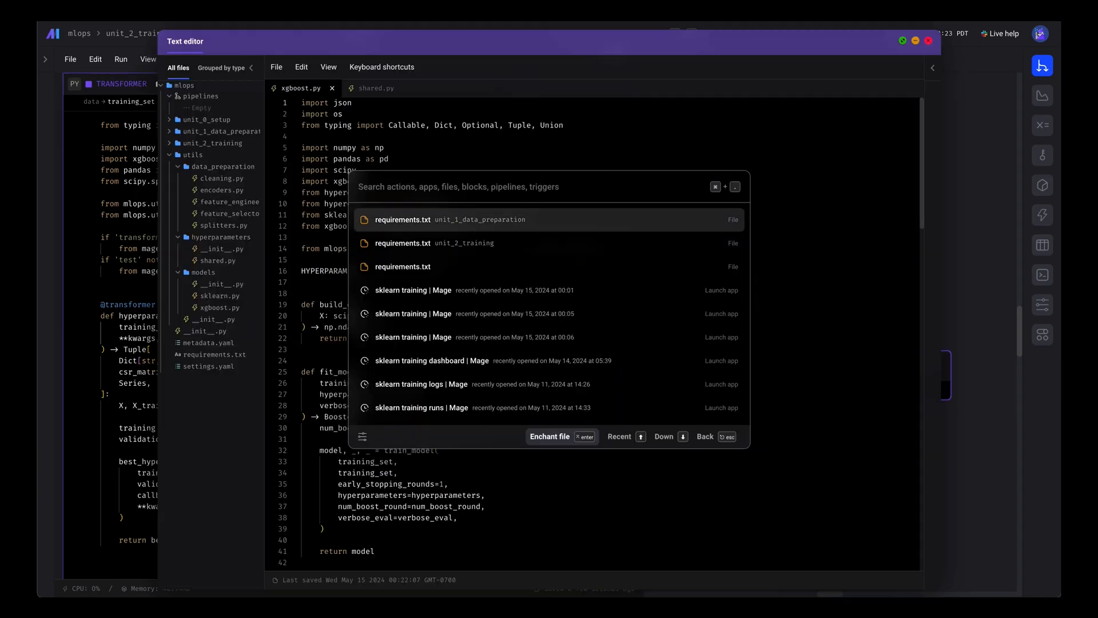
pyautogui.press('Escape')
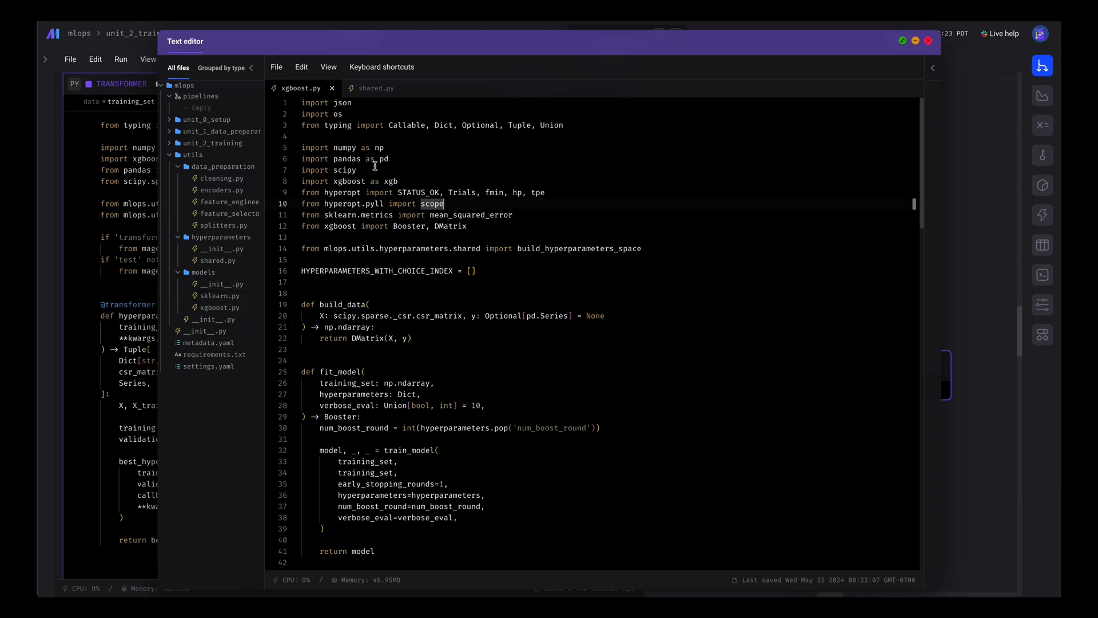
pyautogui.rightClick(228, 160)
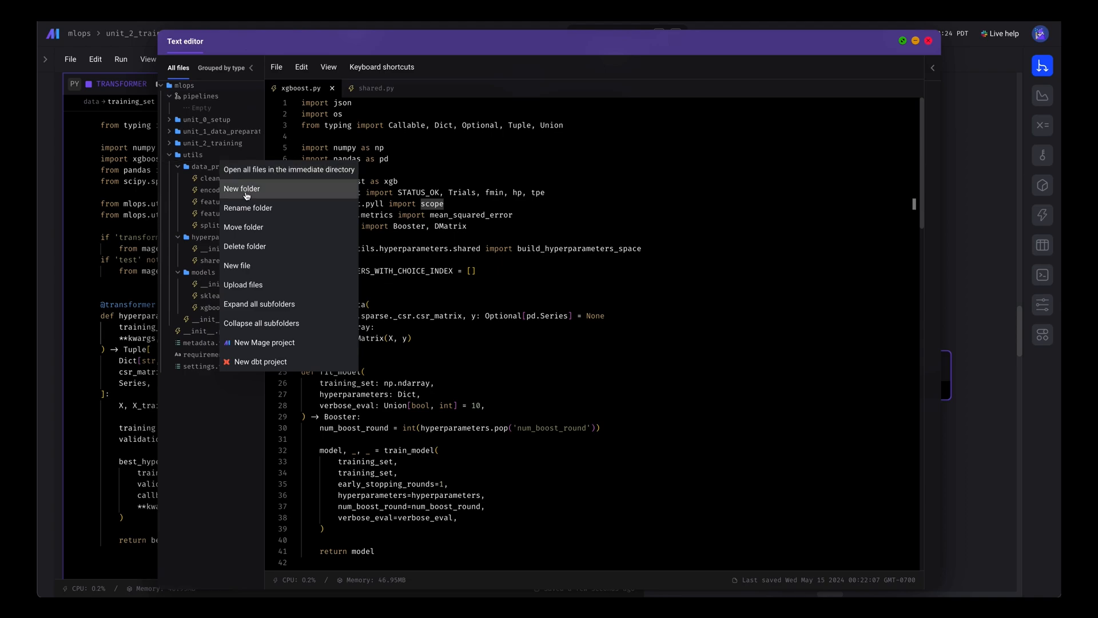
# - Create a new logging.py file in the utils folder and open it for editing
pyautogui.click(240, 265)
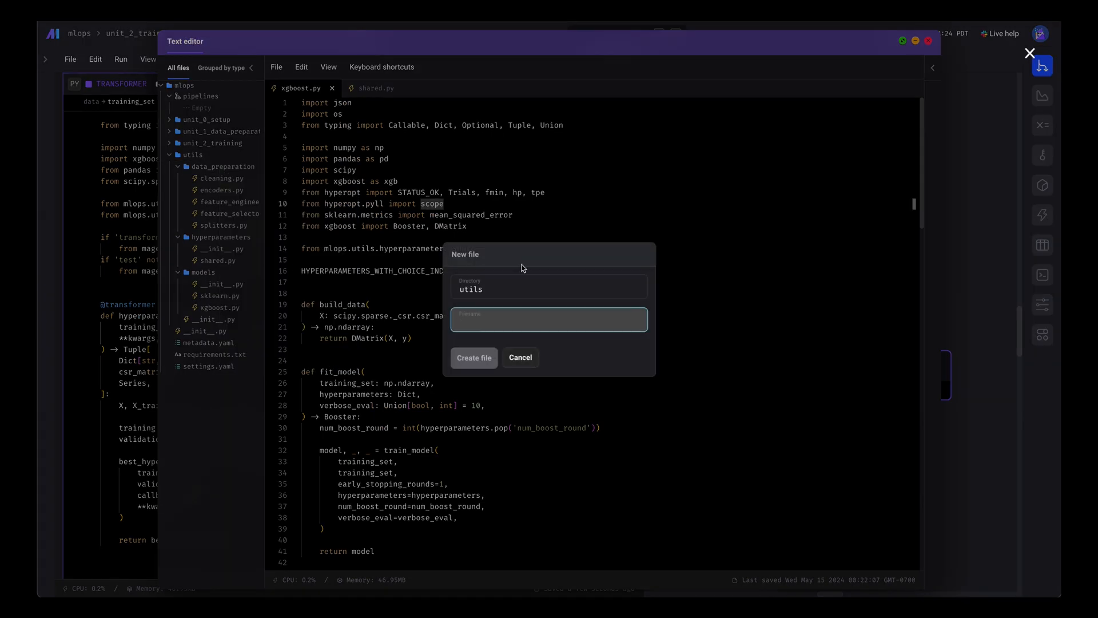
pyautogui.write('logging.py')
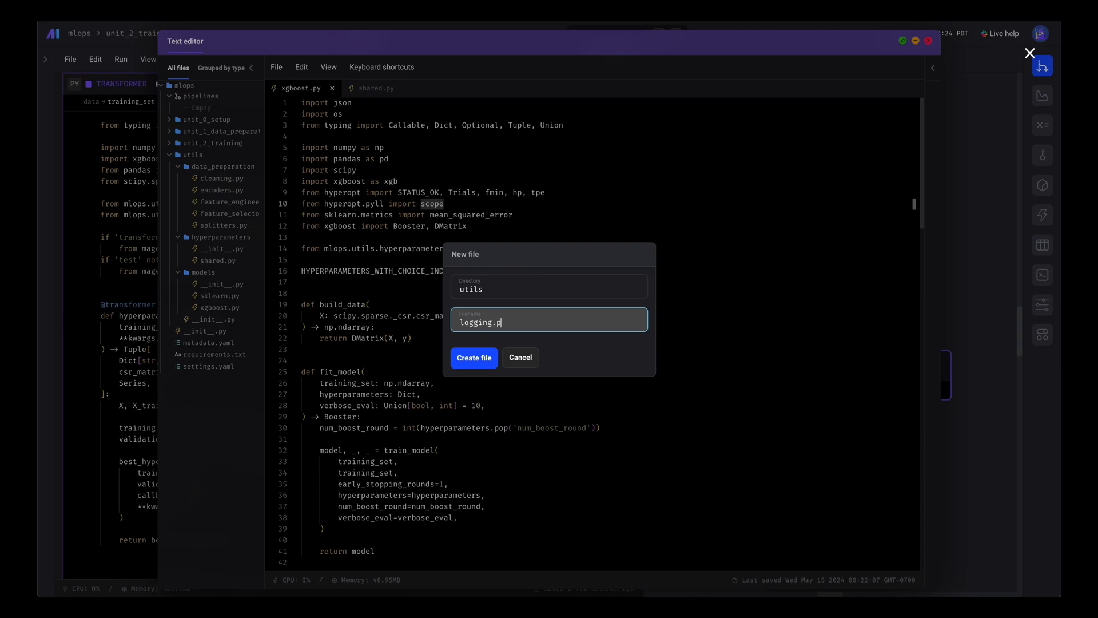
pyautogui.click(474, 357)
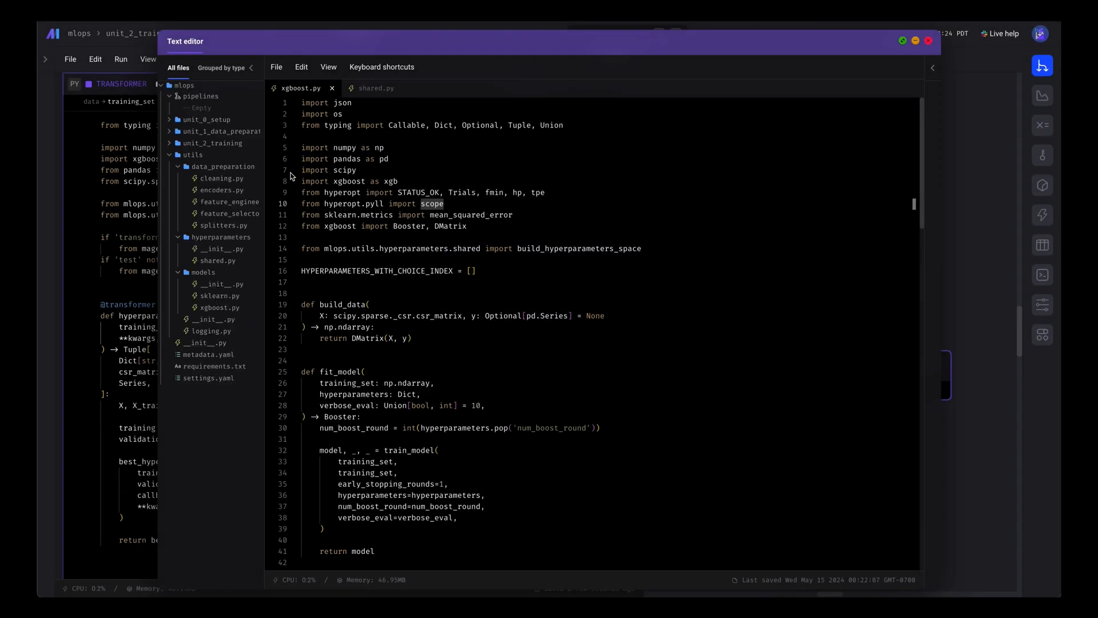
pyautogui.click(211, 332)
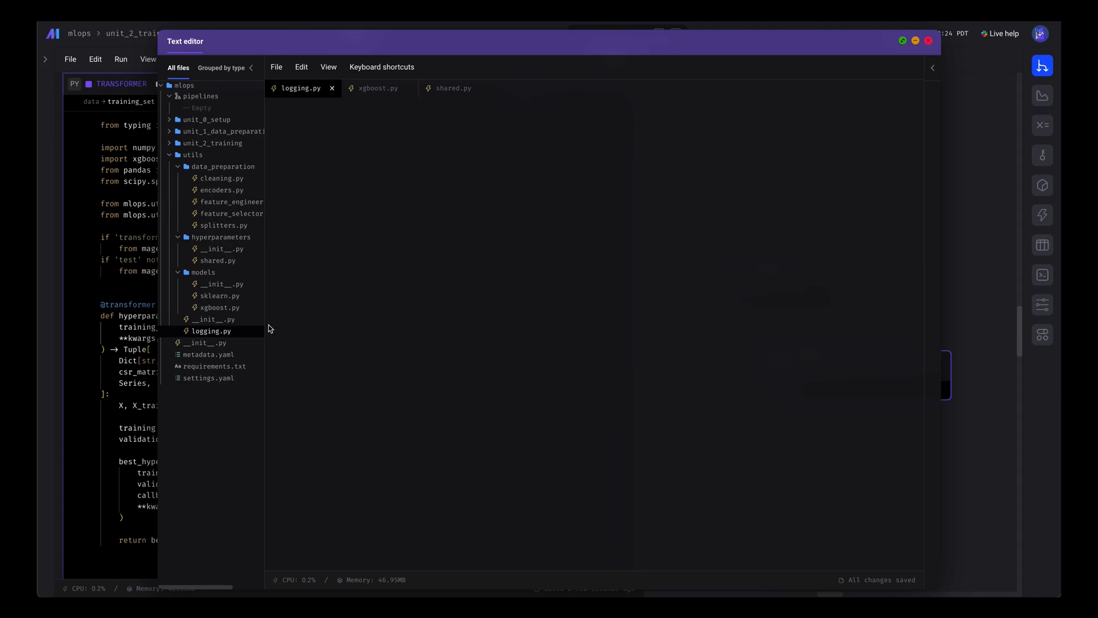
# - Paste the track_experiment logging code into logging.py and review the EXPERIMENTS_DEVELOPER setting
pyautogui.click(428, 108)
pyautogui.hotkey('ctrl', 'v')
pyautogui.click(472, 181)
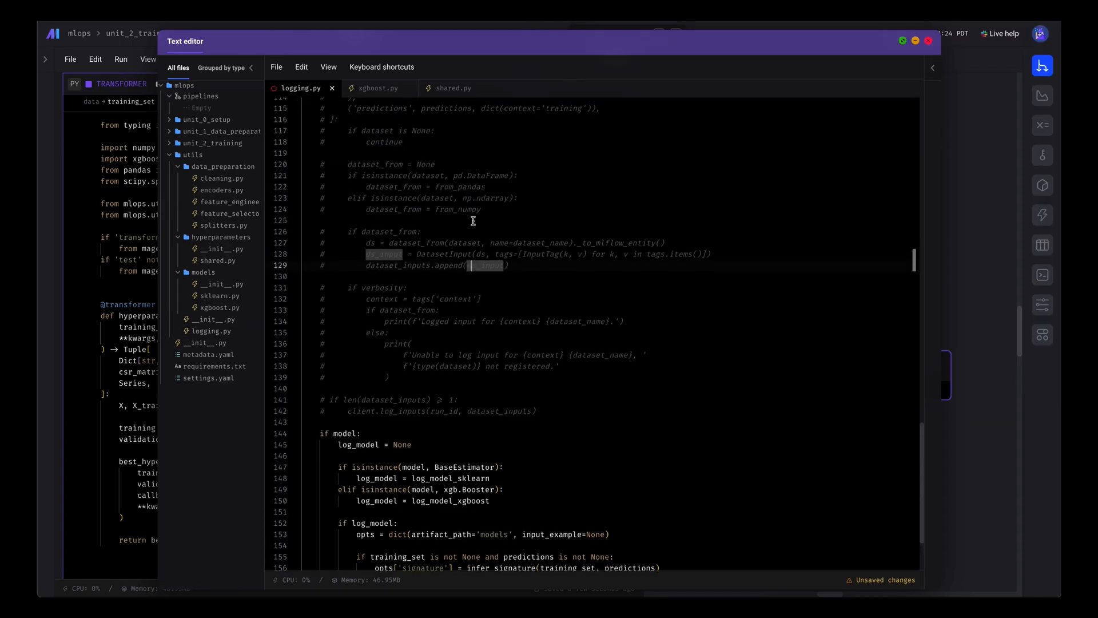
pyautogui.scroll(10, 472, 206)
pyautogui.scroll(10, 471, 225)
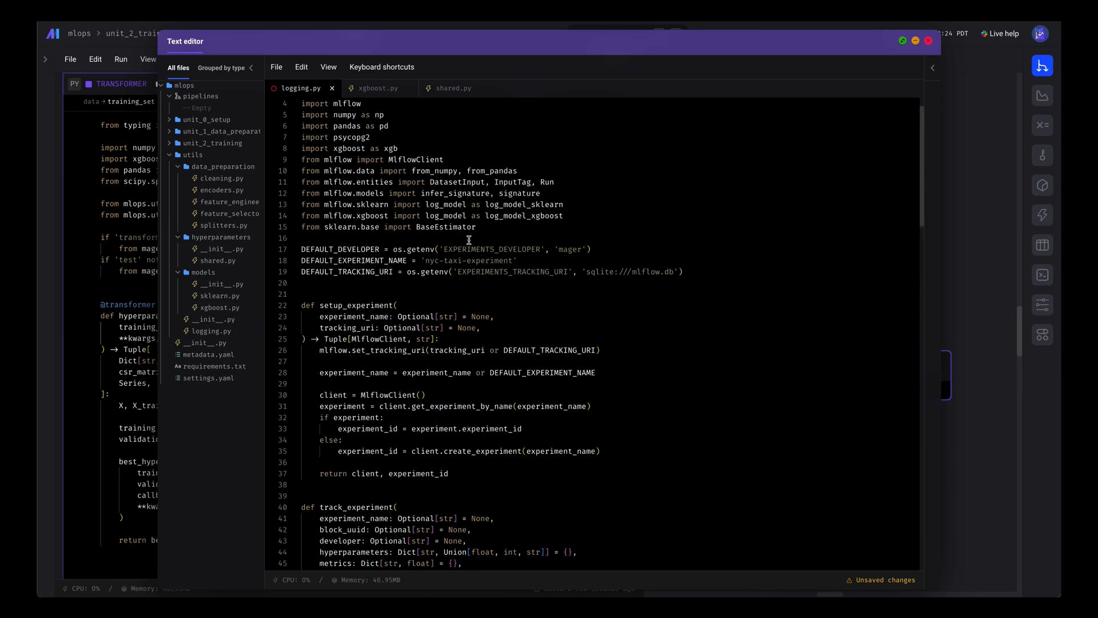
pyautogui.doubleClick(499, 250)
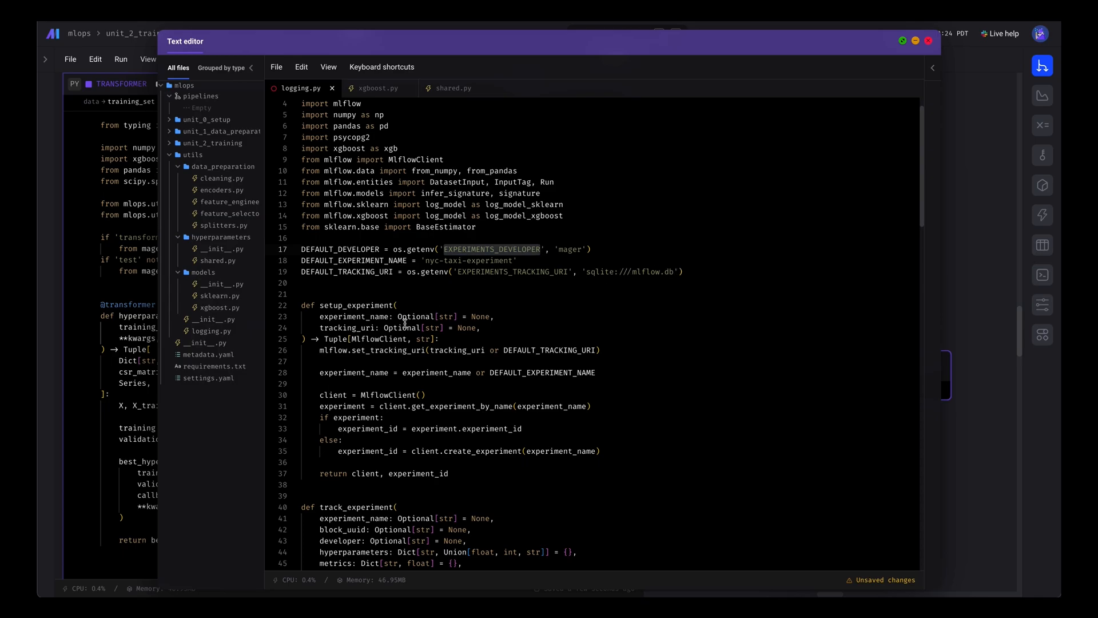
pyautogui.scroll(-1, 403, 324)
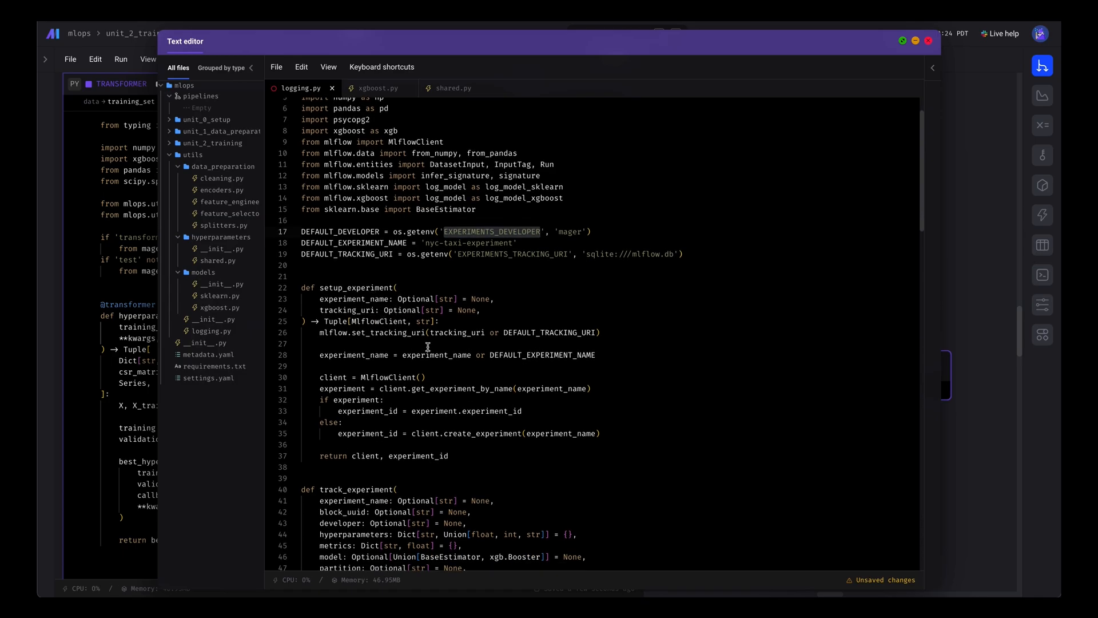
pyautogui.scroll(-3, 461, 400)
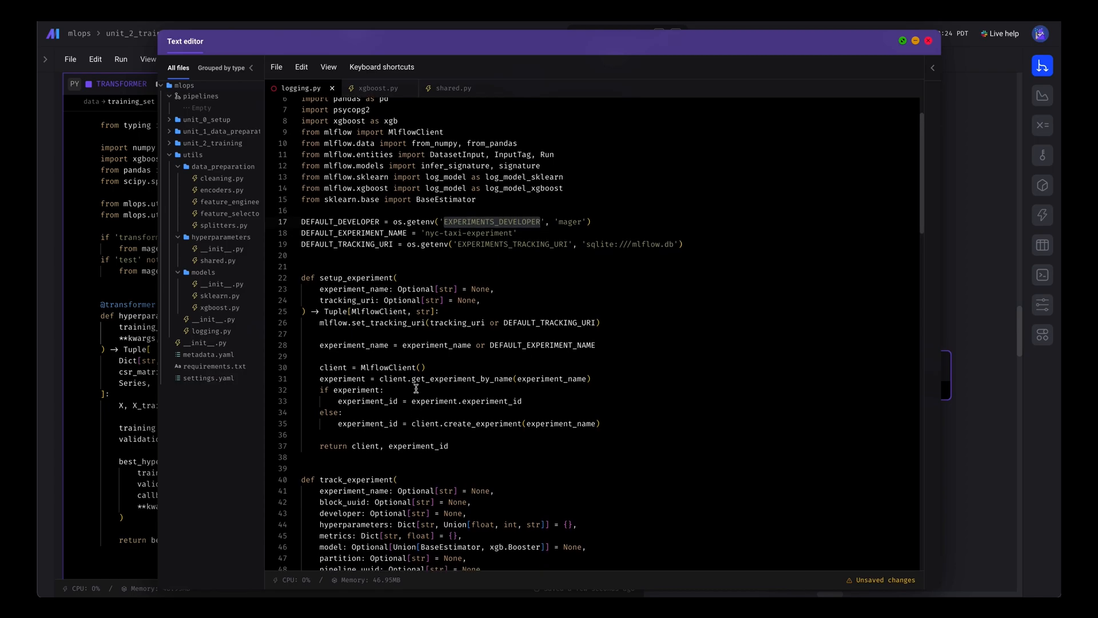
pyautogui.scroll(-3, 446, 387)
pyautogui.scroll(-3, 427, 373)
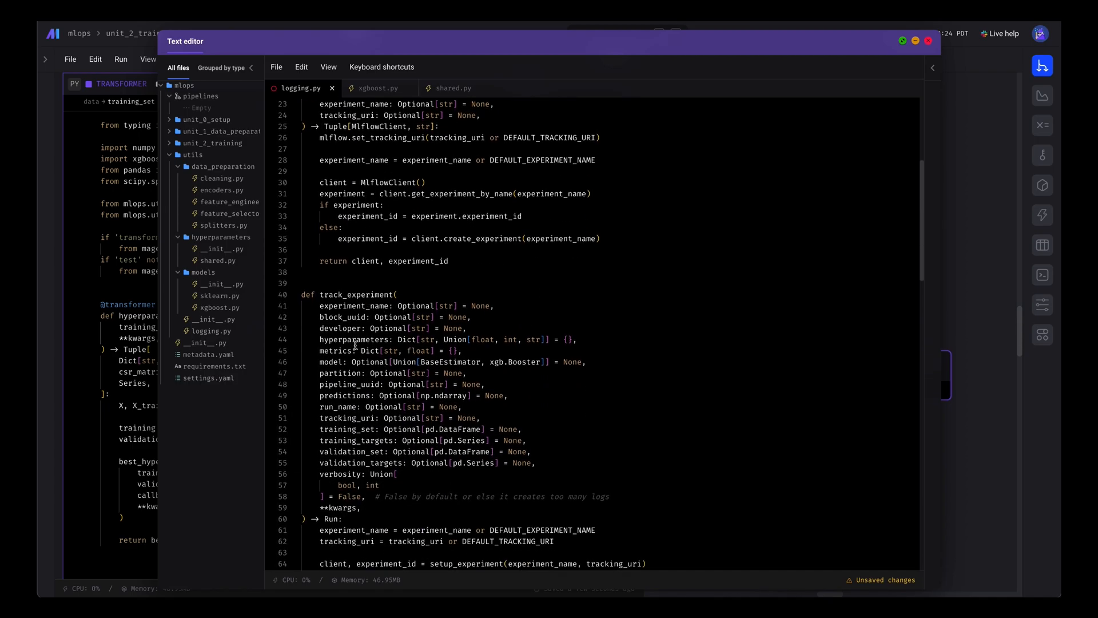
pyautogui.scroll(-2, 393, 491)
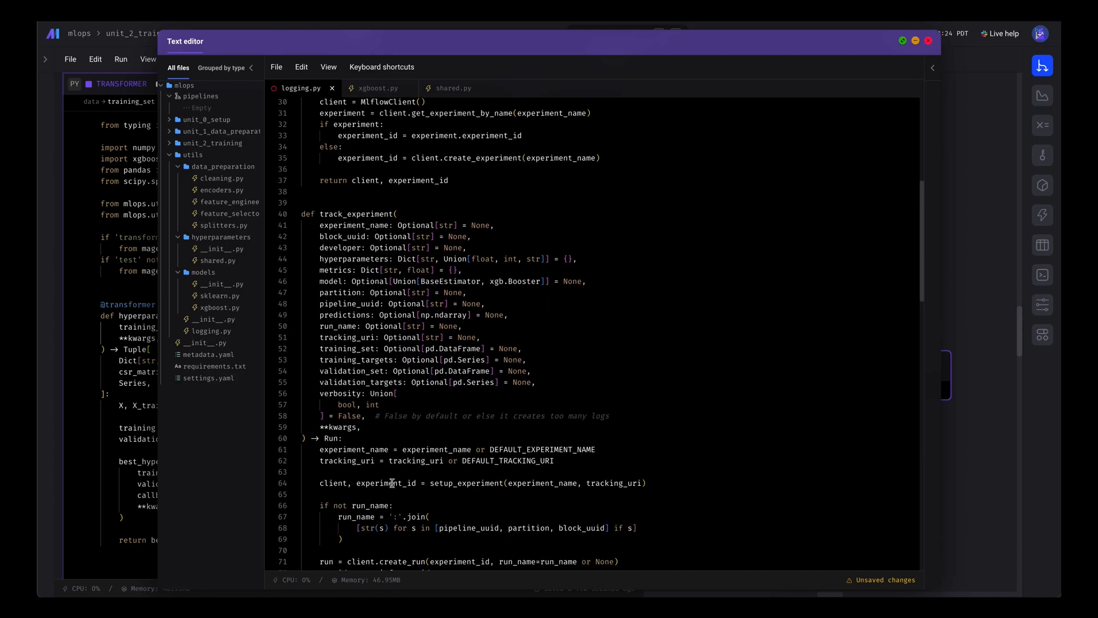
pyautogui.scroll(-2, 392, 480)
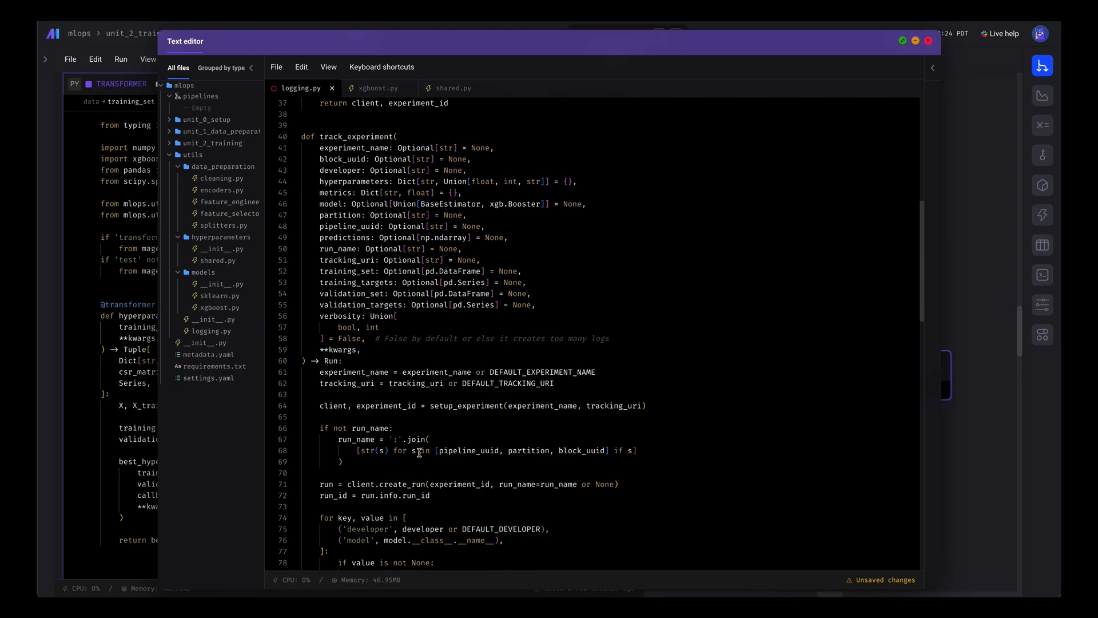
pyautogui.scroll(-1, 420, 452)
pyautogui.scroll(-2, 486, 440)
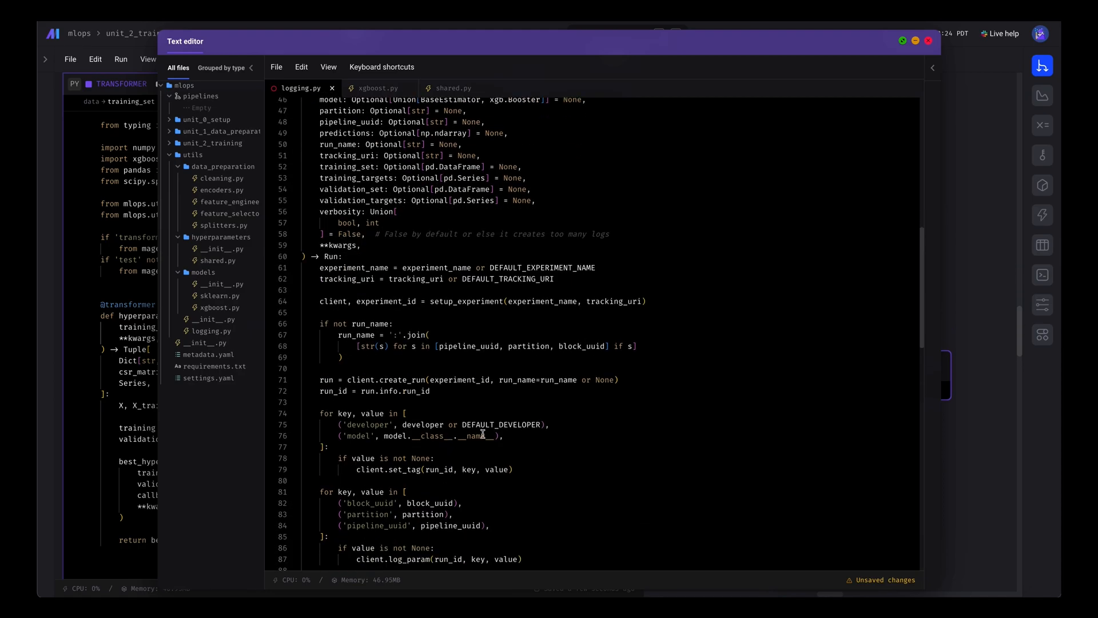
pyautogui.scroll(-2, 374, 401)
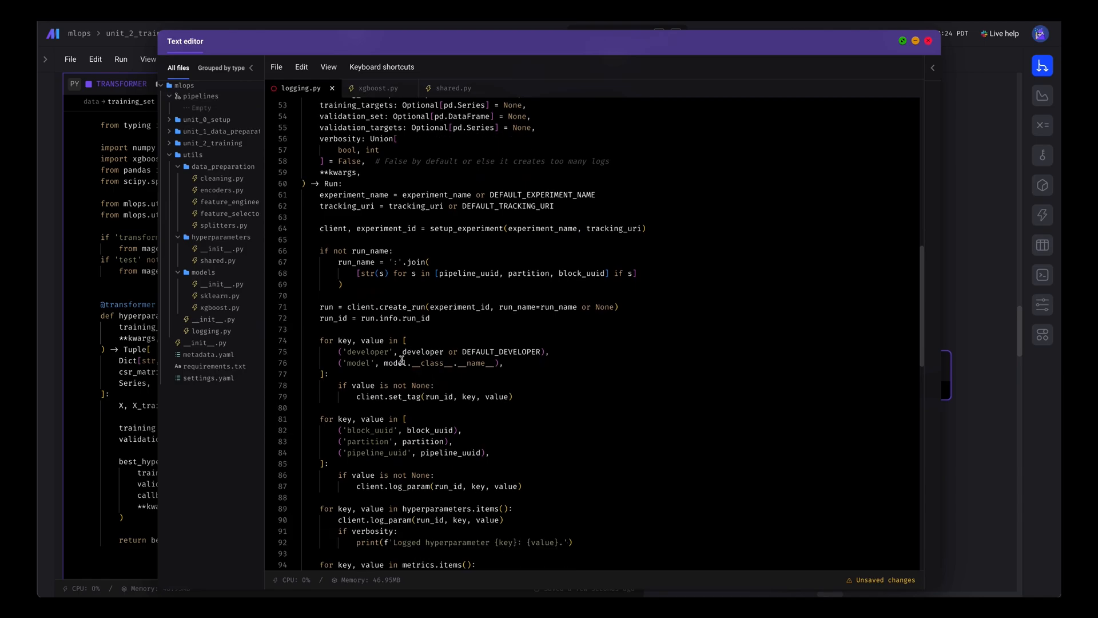
pyautogui.scroll(-1, 401, 386)
pyautogui.scroll(-2, 385, 446)
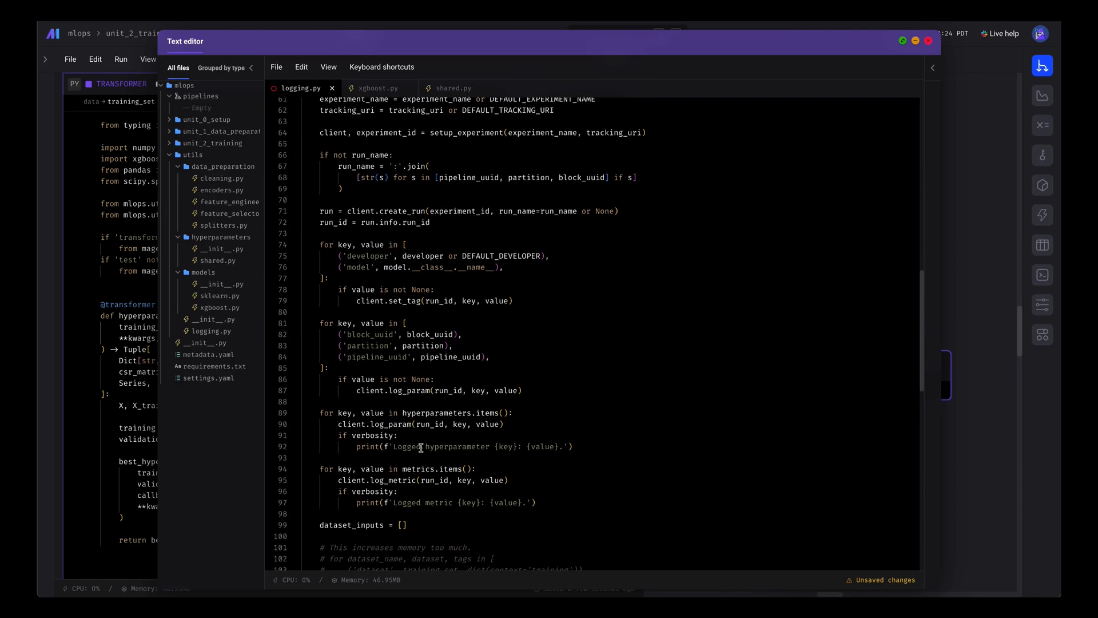
pyautogui.scroll(-2, 461, 424)
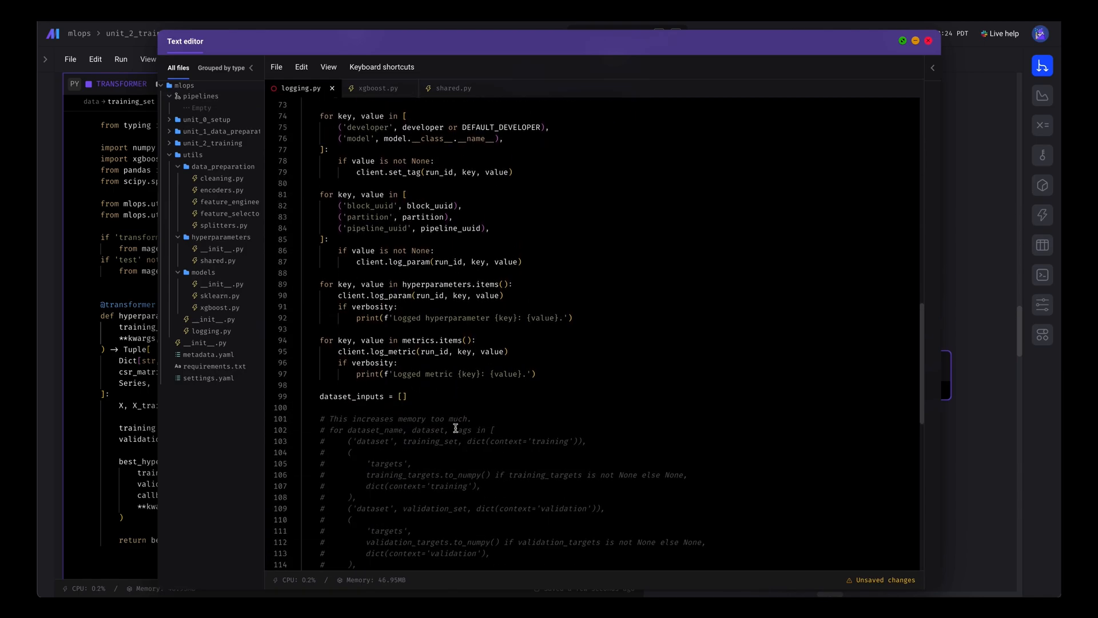
pyautogui.scroll(-2, 403, 413)
pyautogui.scroll(-3, 412, 417)
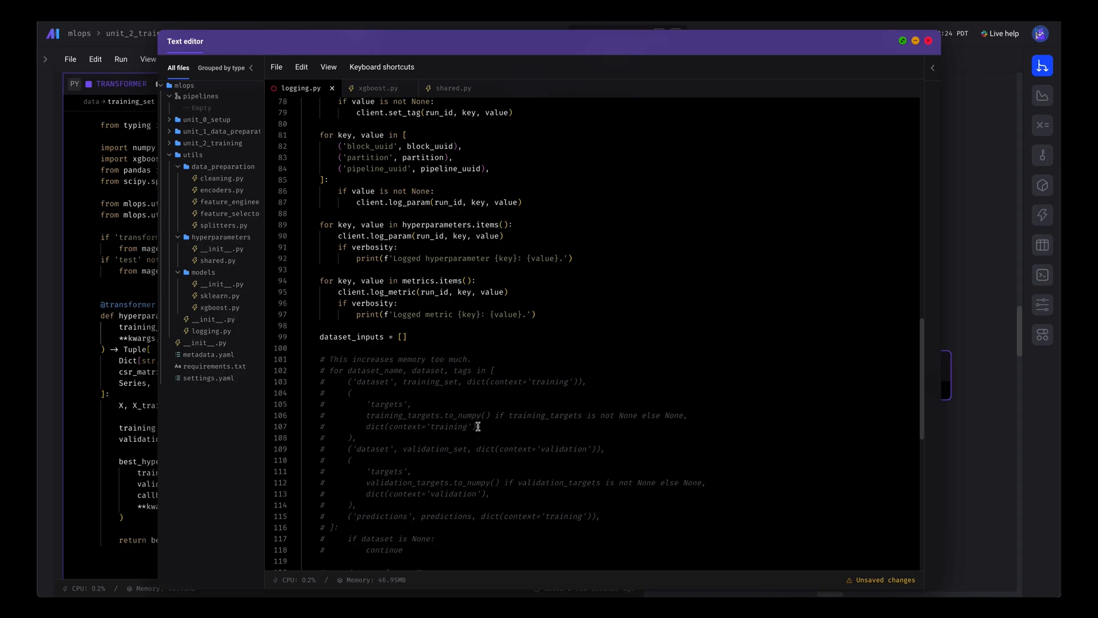
pyautogui.scroll(-3, 396, 400)
pyautogui.scroll(-3, 395, 400)
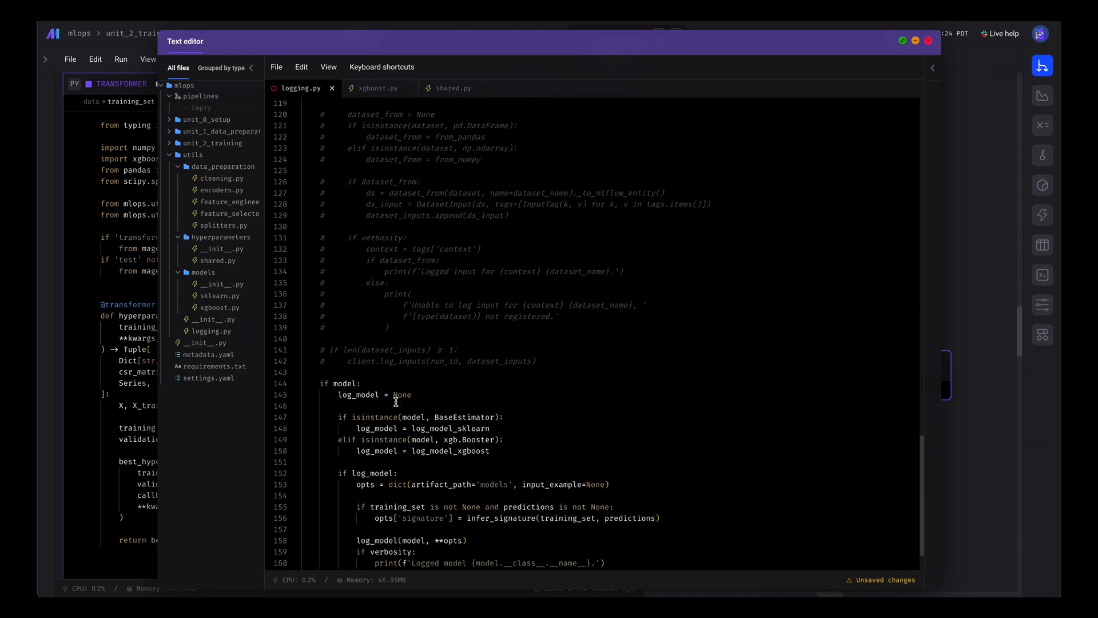
pyautogui.scroll(-2, 380, 393)
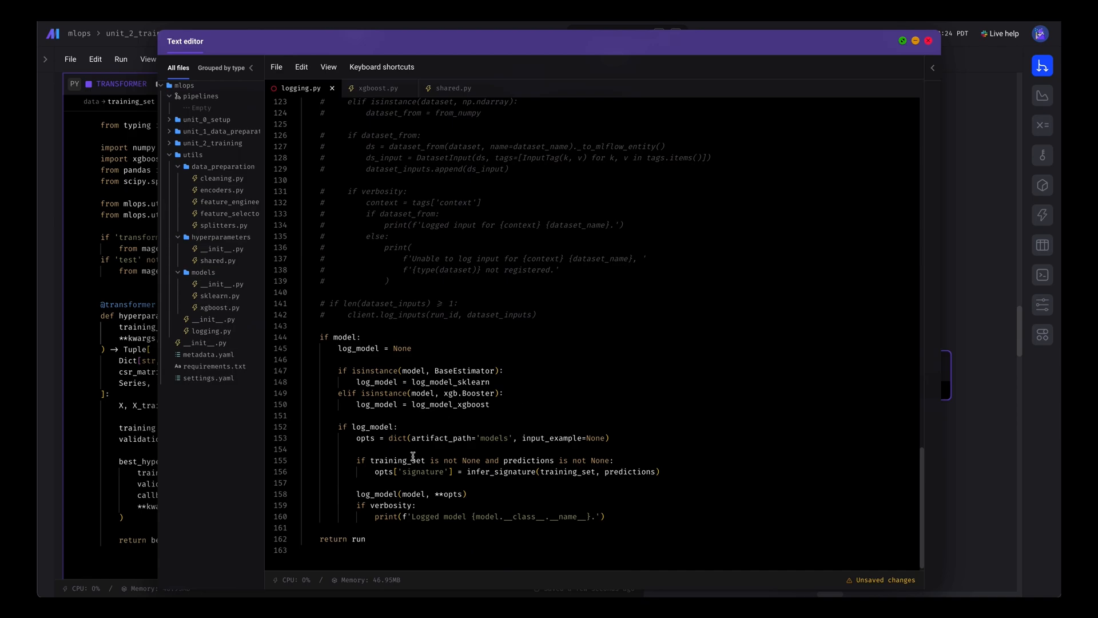
pyautogui.scroll(-1, 412, 456)
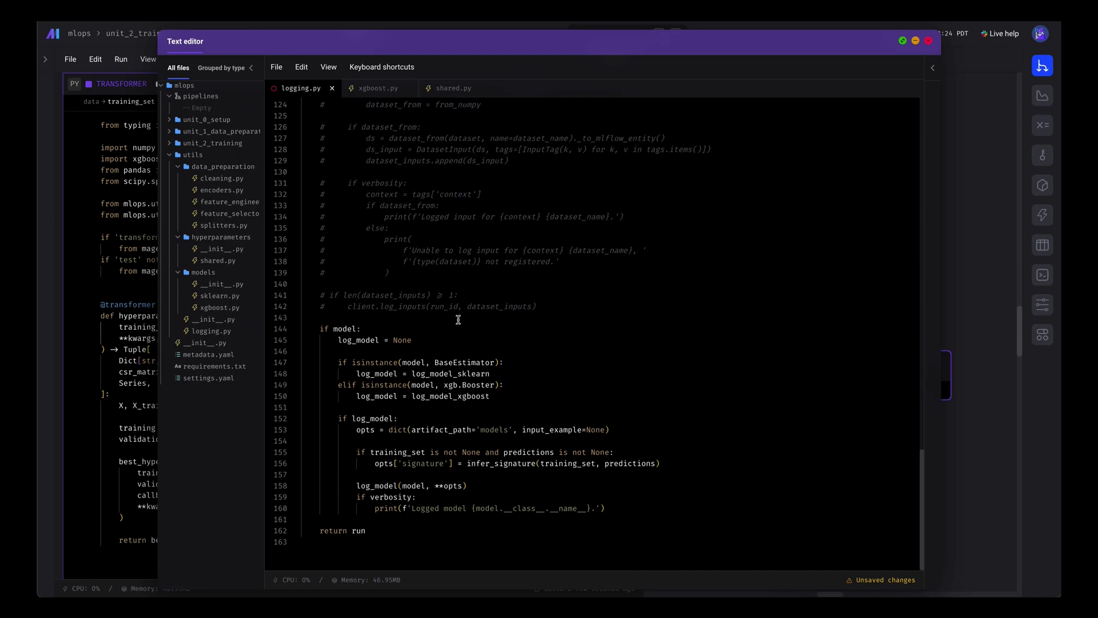
# - Save logging.py and close the text editor window
pyautogui.doubleClick(465, 217)
pyautogui.hotkey('ctrl', 's')
pyautogui.click(501, 195)
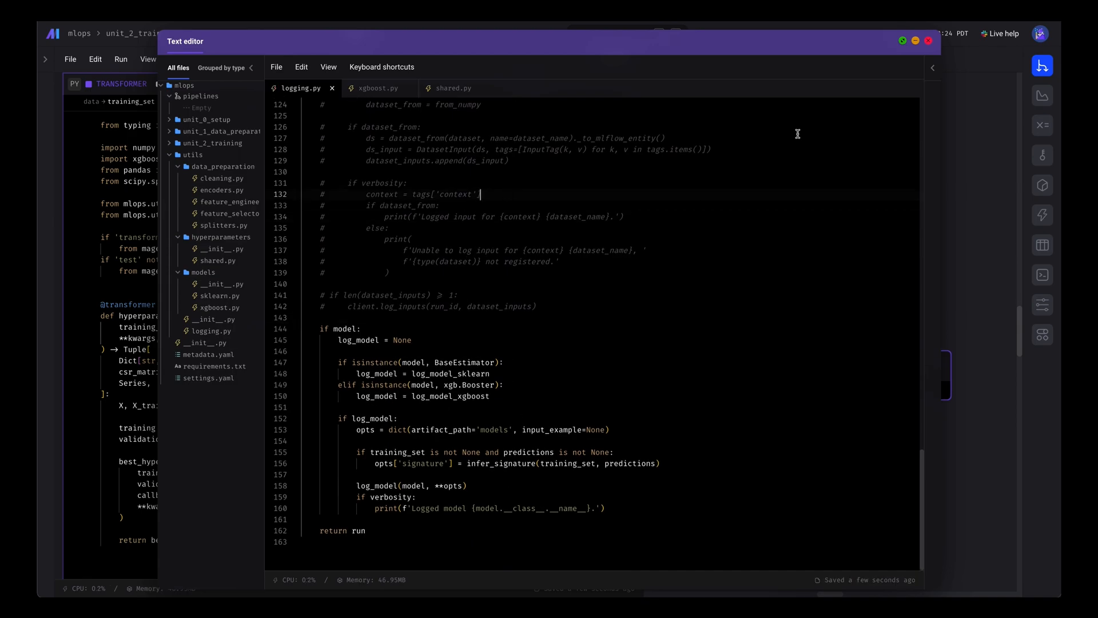
pyautogui.click(918, 44)
# - Run only the hyperparameter_tuning/xgboost block, which fails because training_set hasn't executed
pyautogui.click(365, 248)
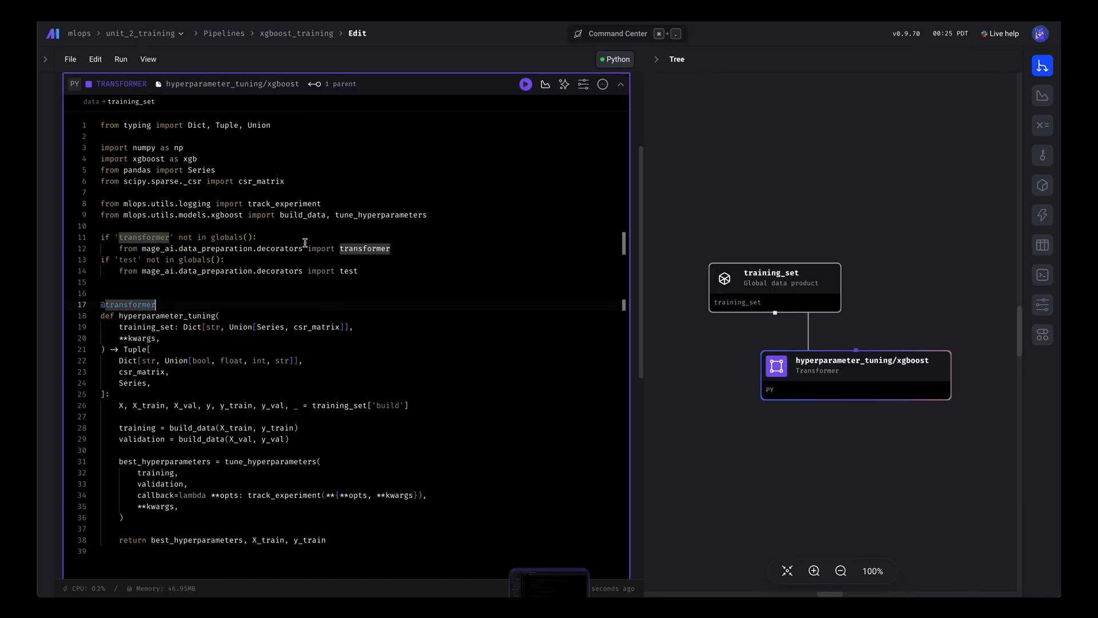
pyautogui.doubleClick(298, 204)
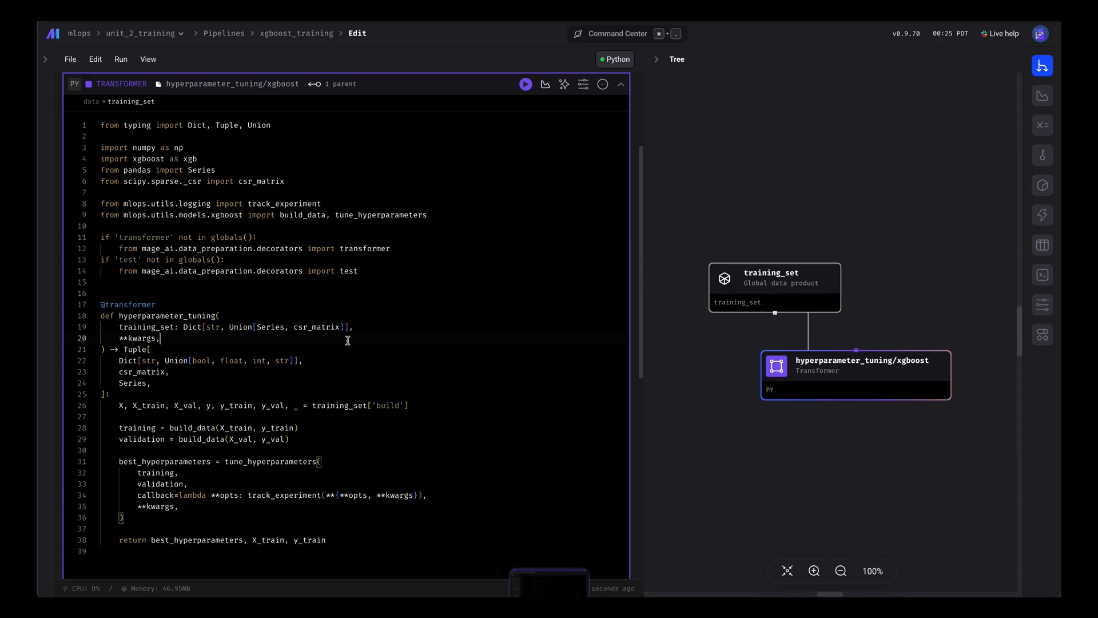
pyautogui.scroll(-3, 347, 339)
pyautogui.scroll(-1, 459, 154)
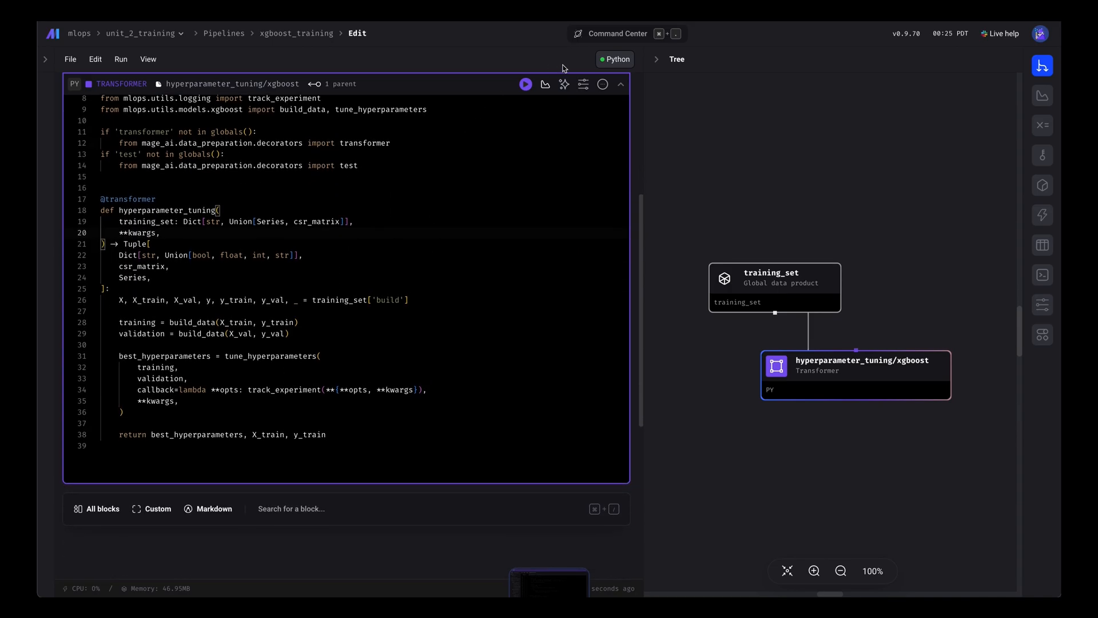
pyautogui.moveTo(525, 85)
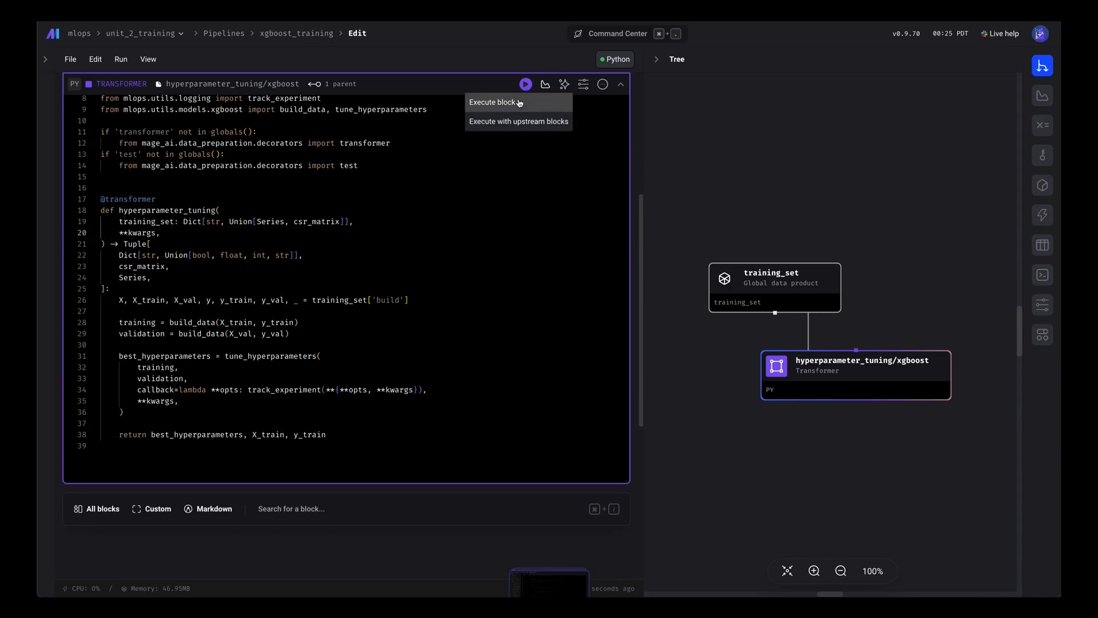
pyautogui.click(520, 103)
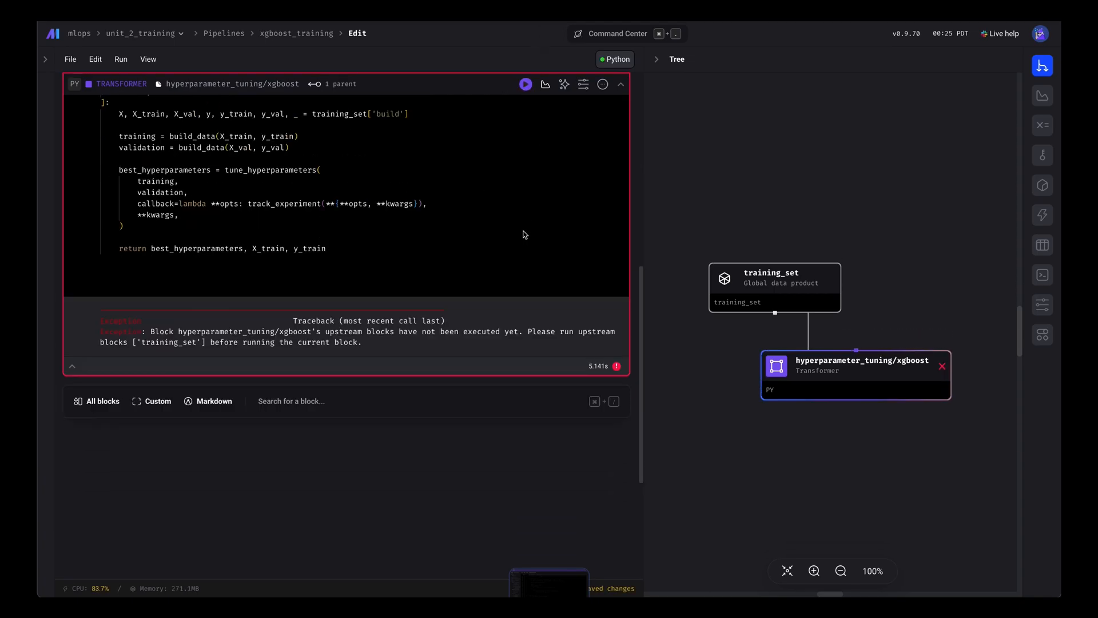
pyautogui.scroll(5, 499, 252)
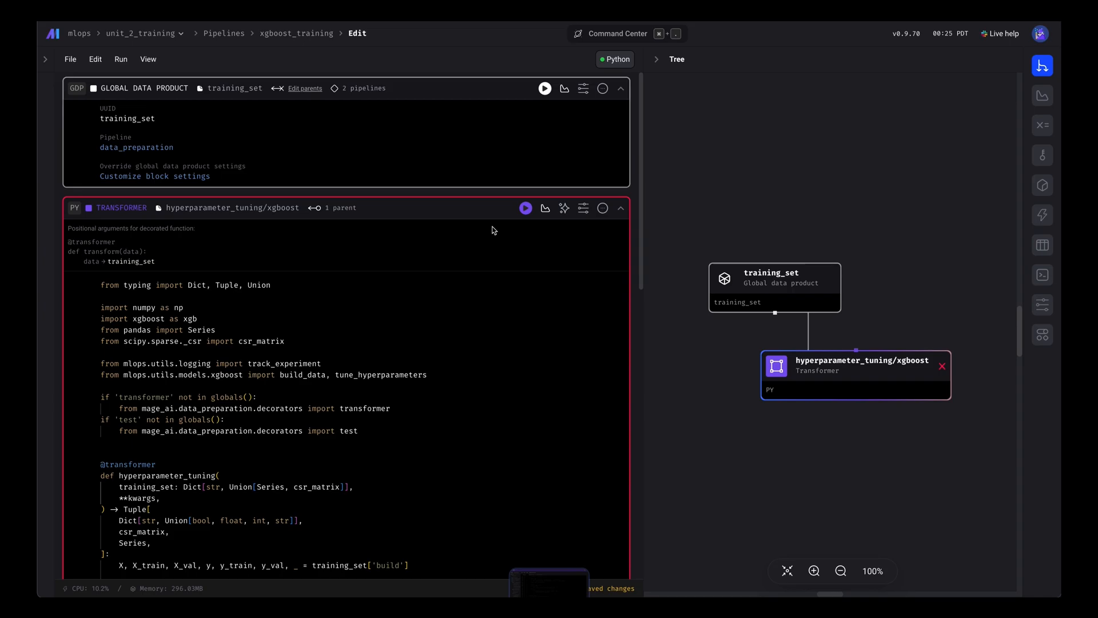
# - Run the upstream training_set global data product until it completes
pyautogui.click(545, 89)
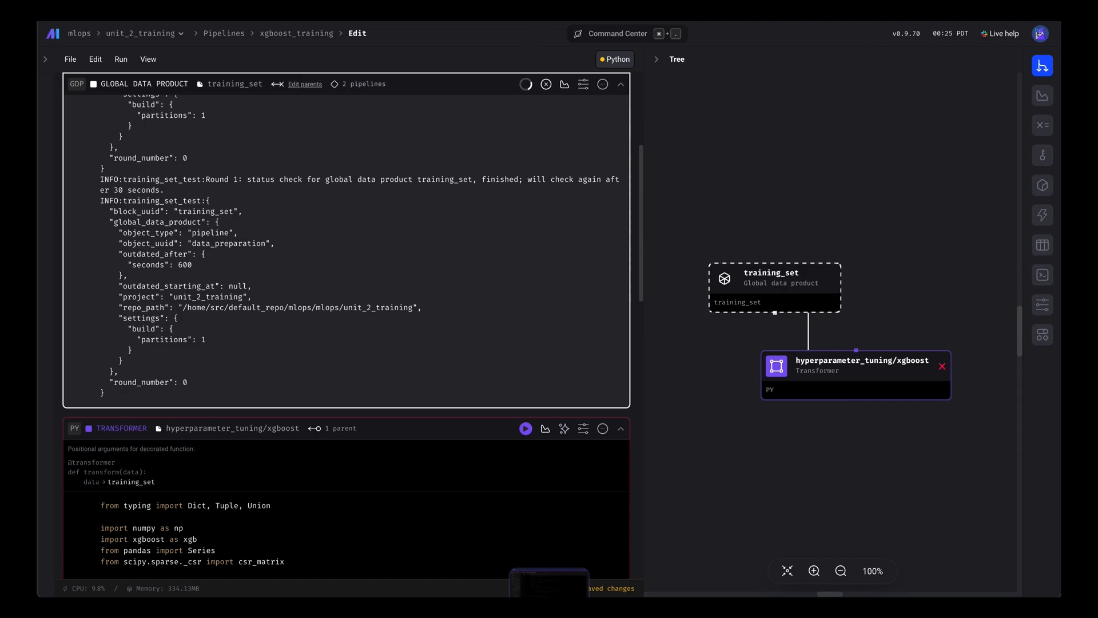
pyautogui.scroll(-3, 479, 241)
pyautogui.scroll(-3, 479, 241)
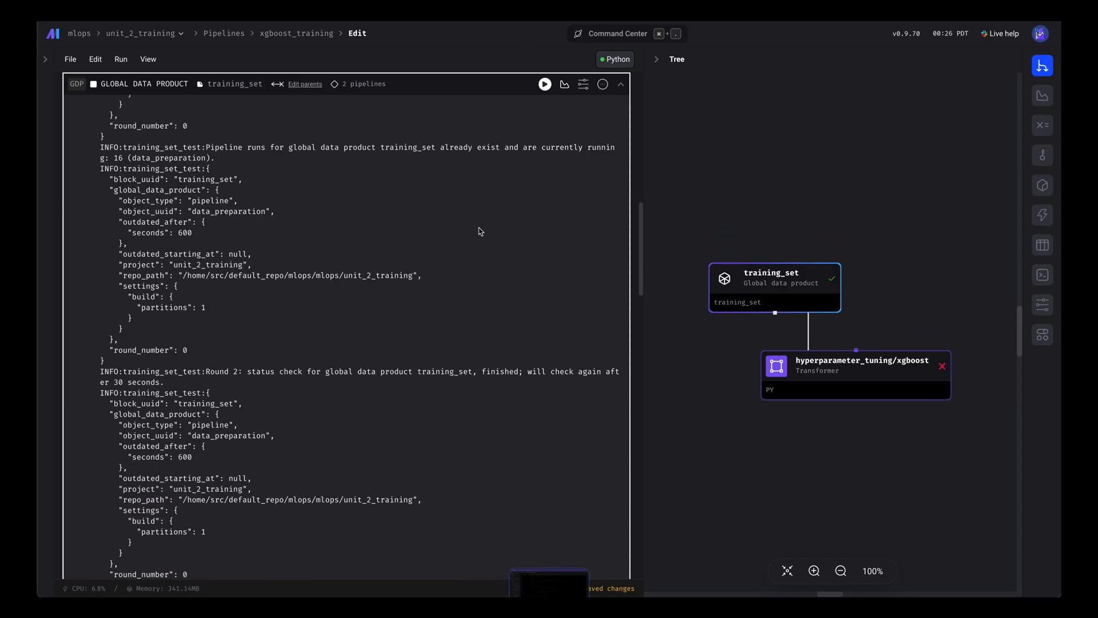
pyautogui.scroll(-3, 480, 241)
pyautogui.scroll(-5, 476, 227)
pyautogui.scroll(-5, 477, 226)
pyautogui.scroll(-3, 476, 226)
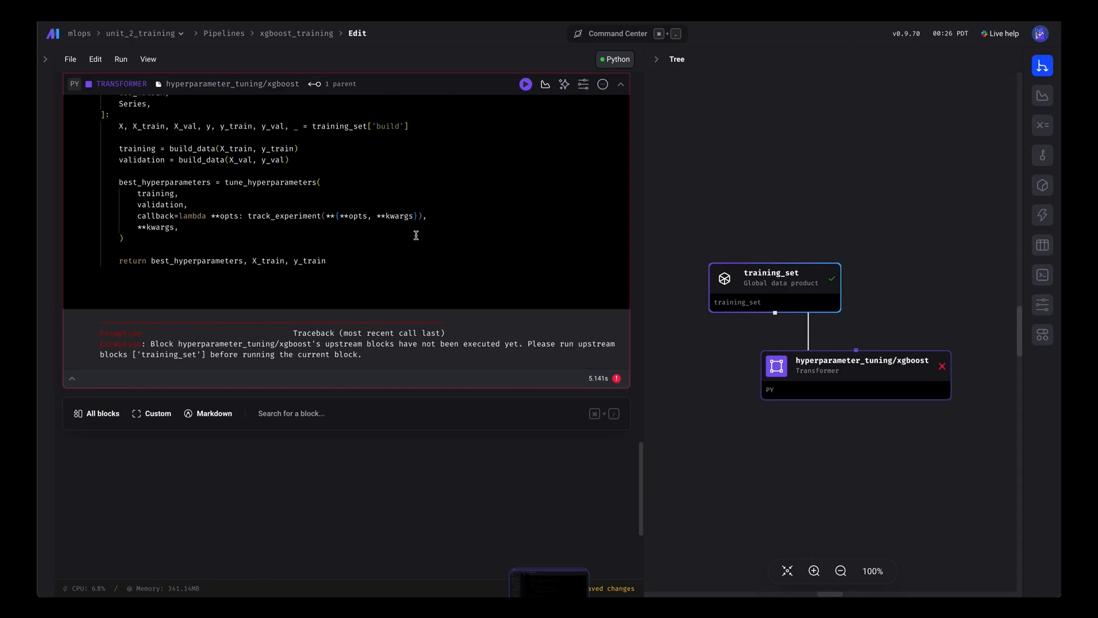
pyautogui.scroll(3, 416, 270)
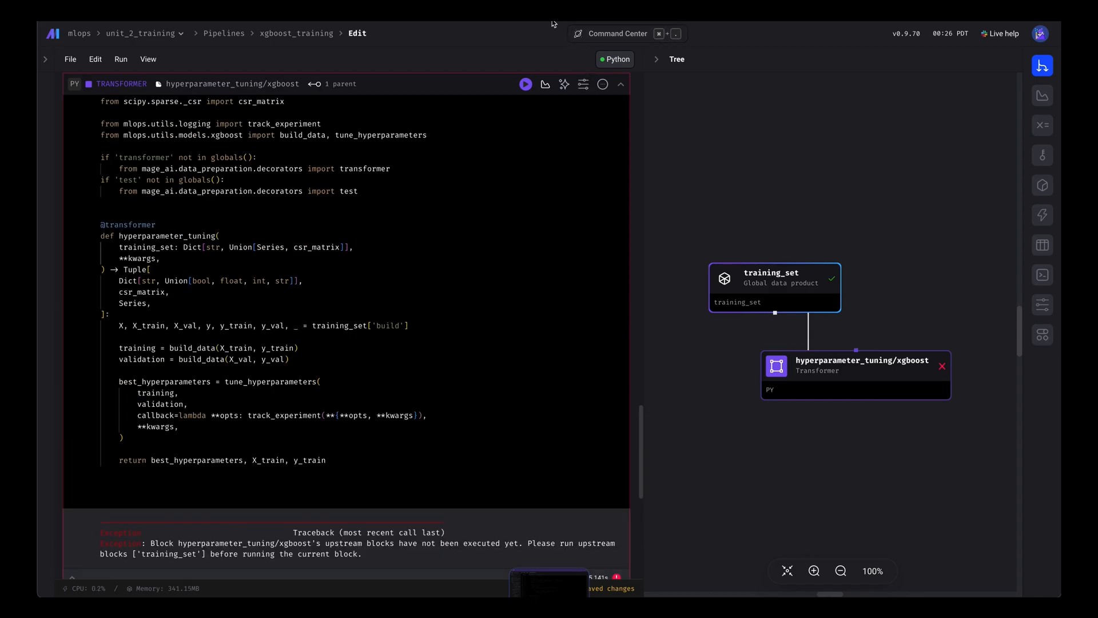
pyautogui.click(618, 34)
# - Add max_evaluations=kwargs.get('max_evaluations', 50) and early_stopping_rounds=kwargs.get('early_stopping_rounds', 40) to the call
pyautogui.click(441, 276)
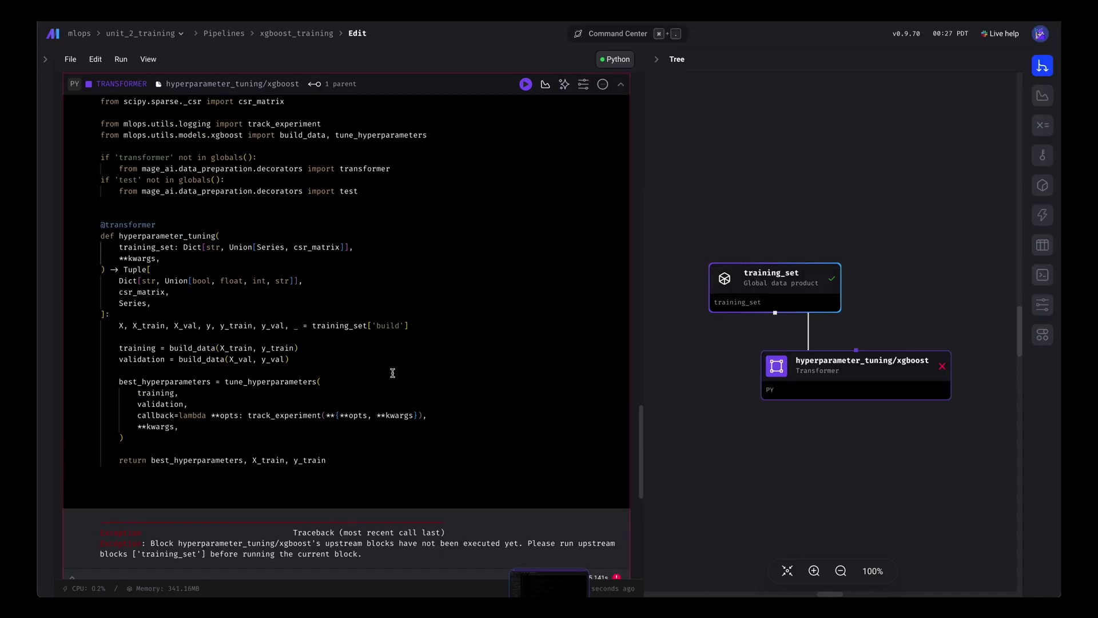
pyautogui.click(390, 403)
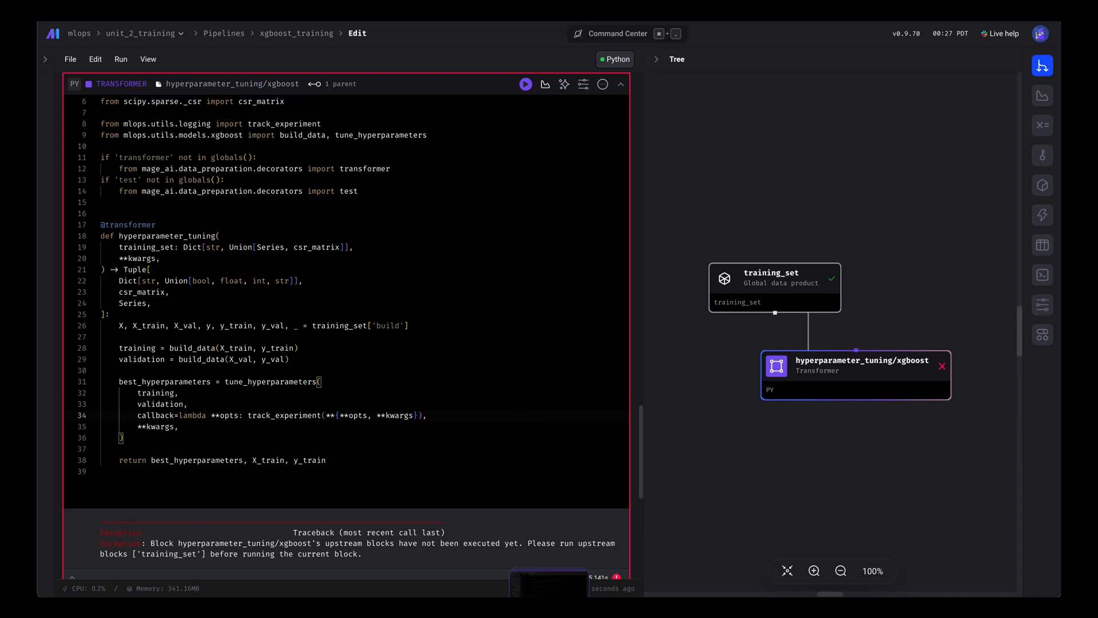
pyautogui.press('Return')
pyautogui.write('max_evaluations')
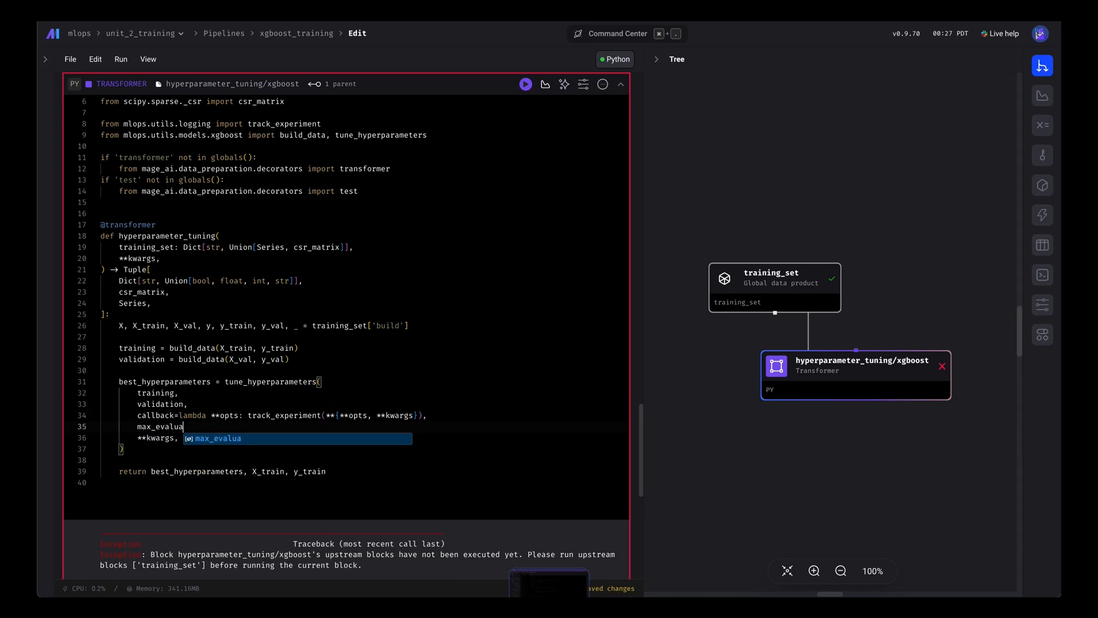
pyautogui.write('=kw')
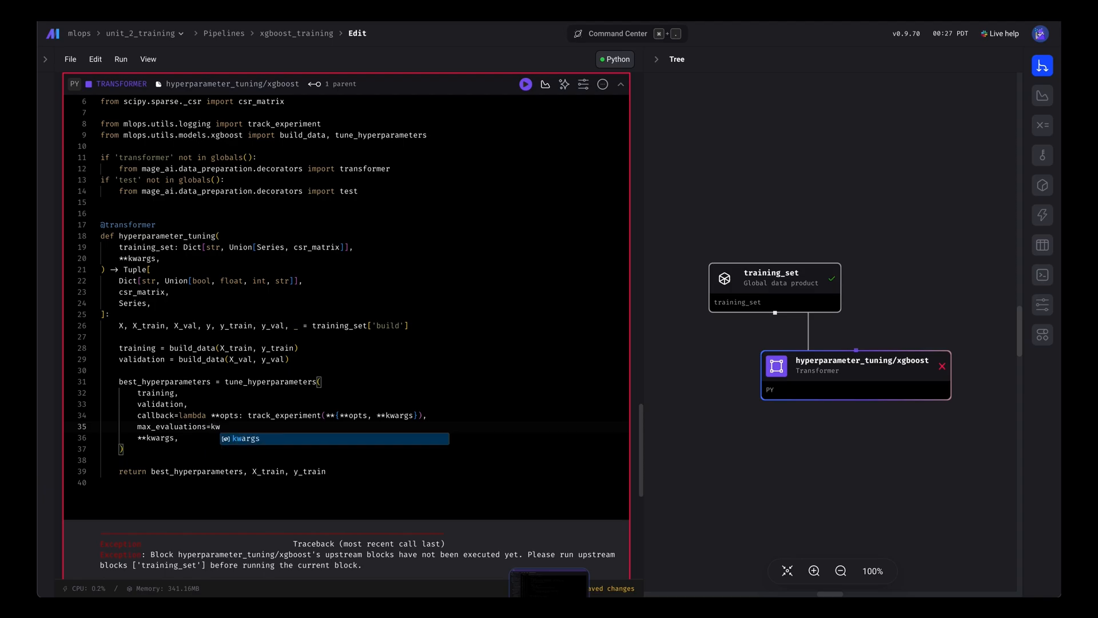
pyautogui.write('args.get')
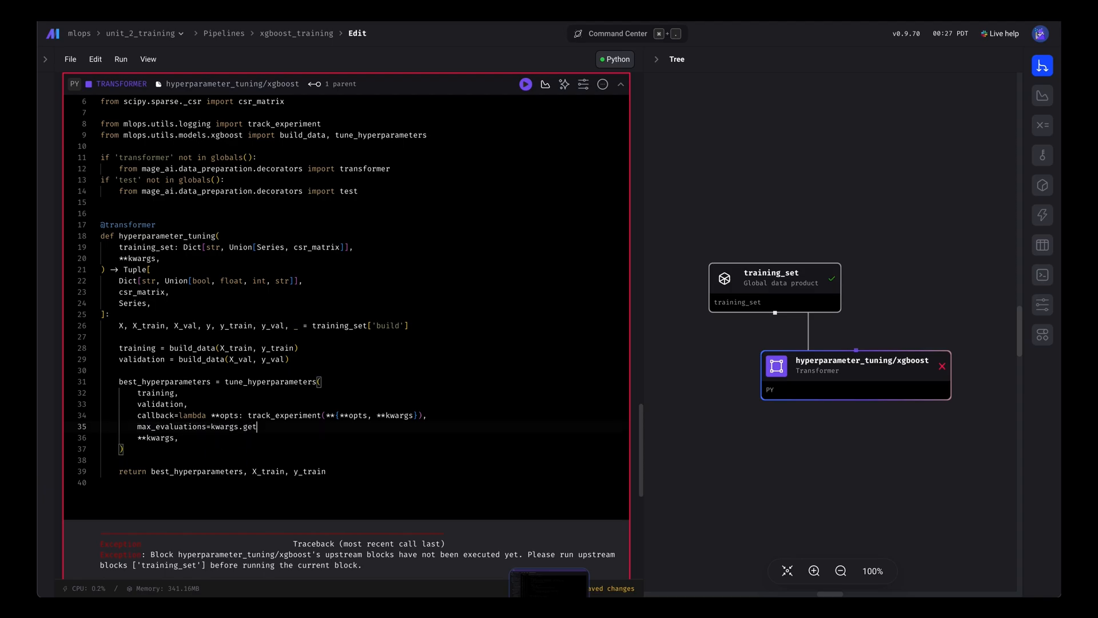
pyautogui.write("('max_evaluations', 50")
pyautogui.write('),')
pyautogui.press('Return')
pyautogui.write('ear')
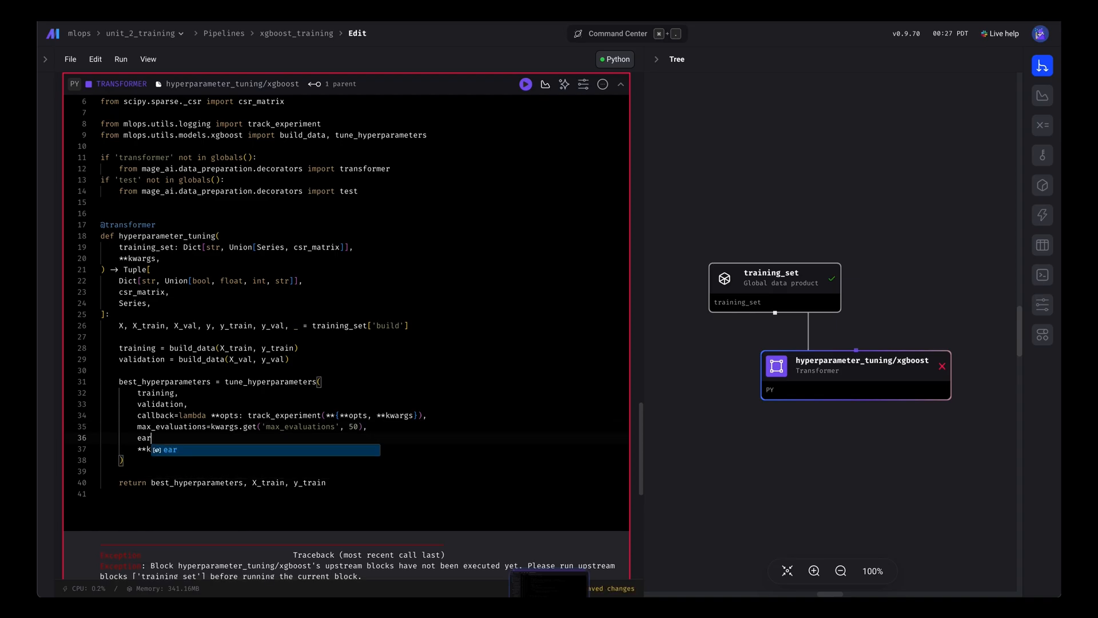
pyautogui.write('ly_stopping_r')
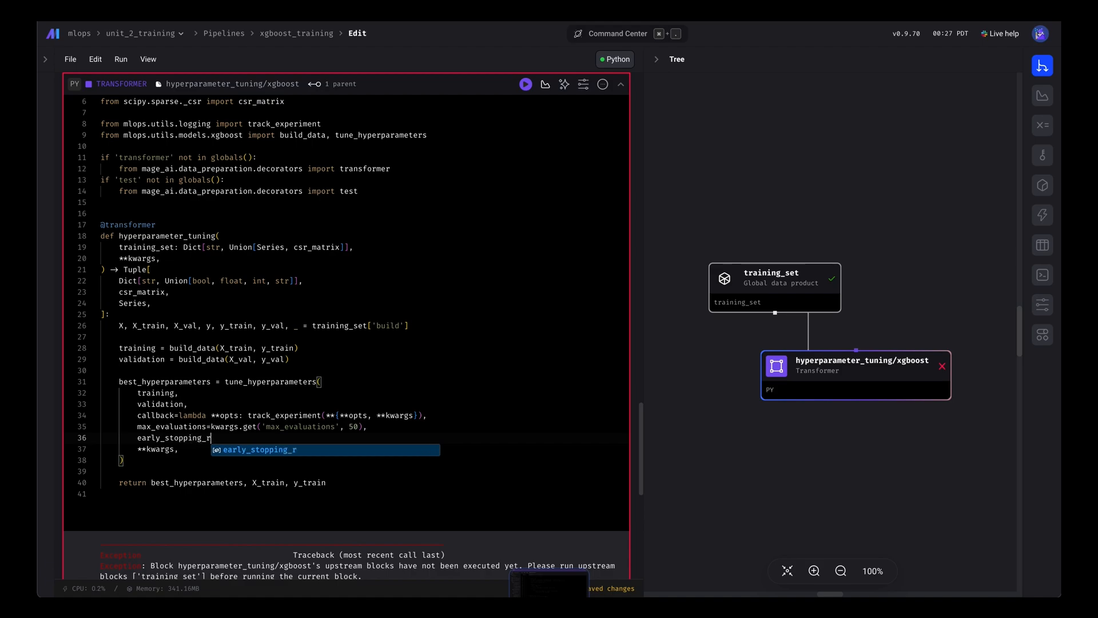
pyautogui.write('ounds=kwargs.get(')
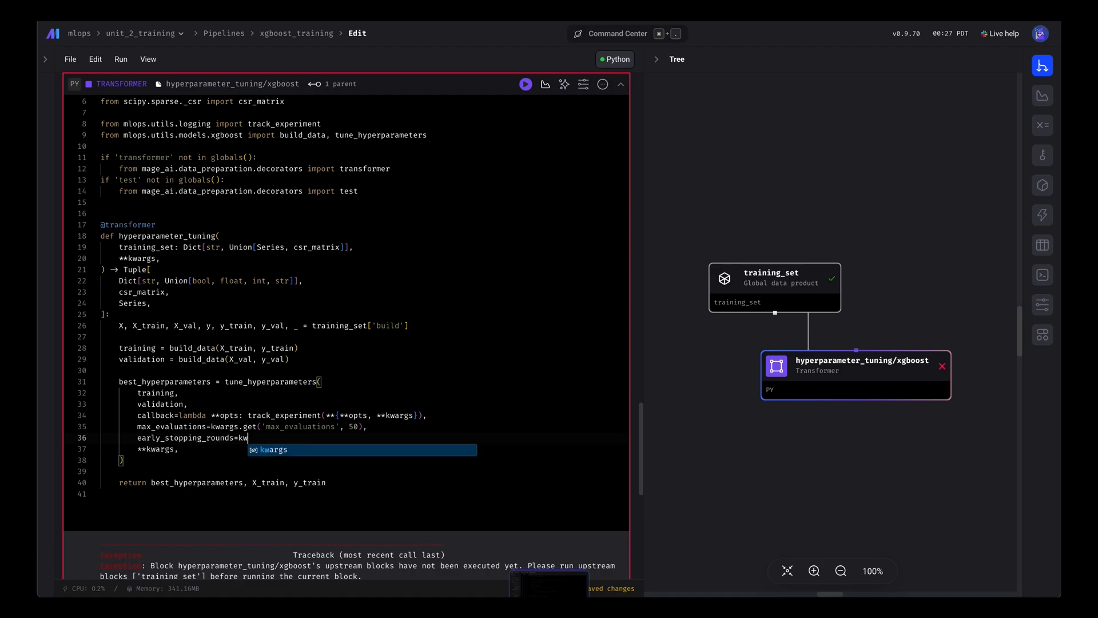
pyautogui.write(')')
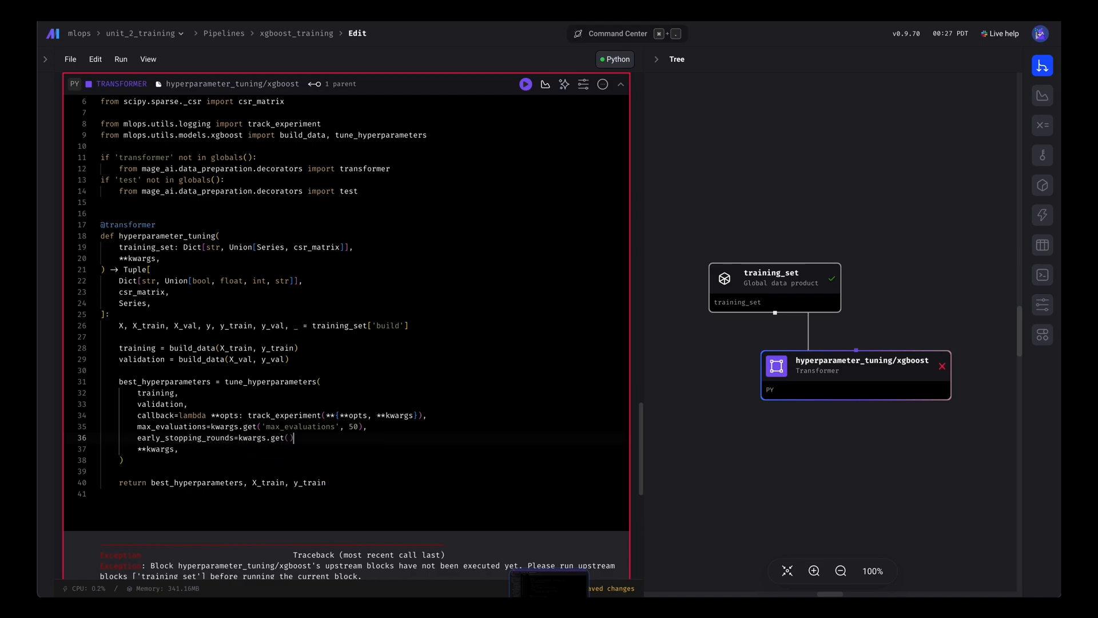
pyautogui.write("early_stopping_rounds', 40")
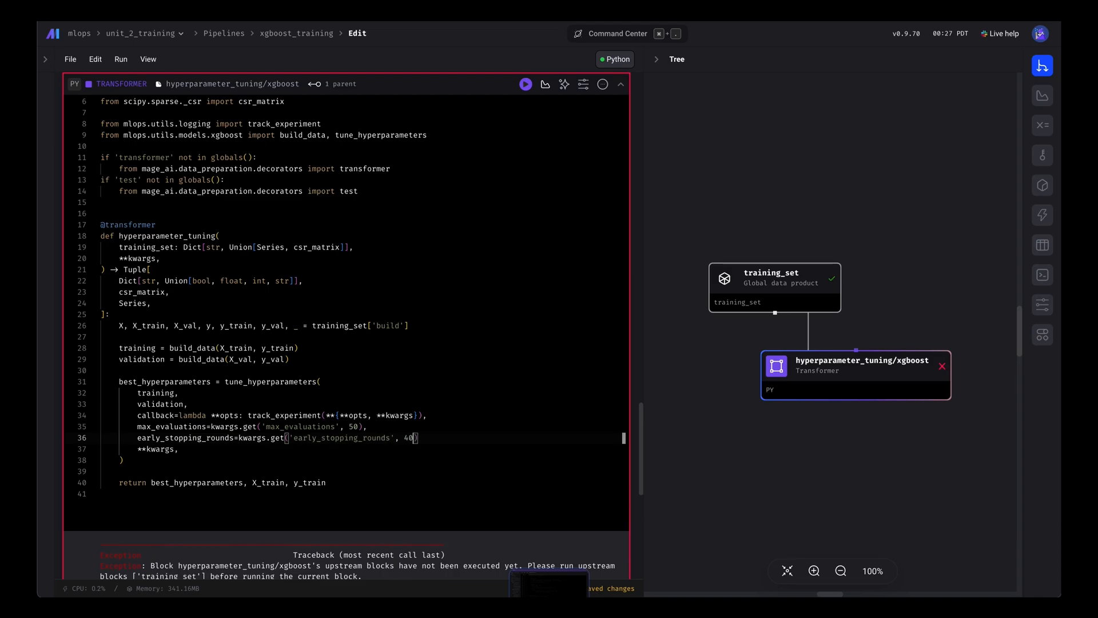
pyautogui.write('),')
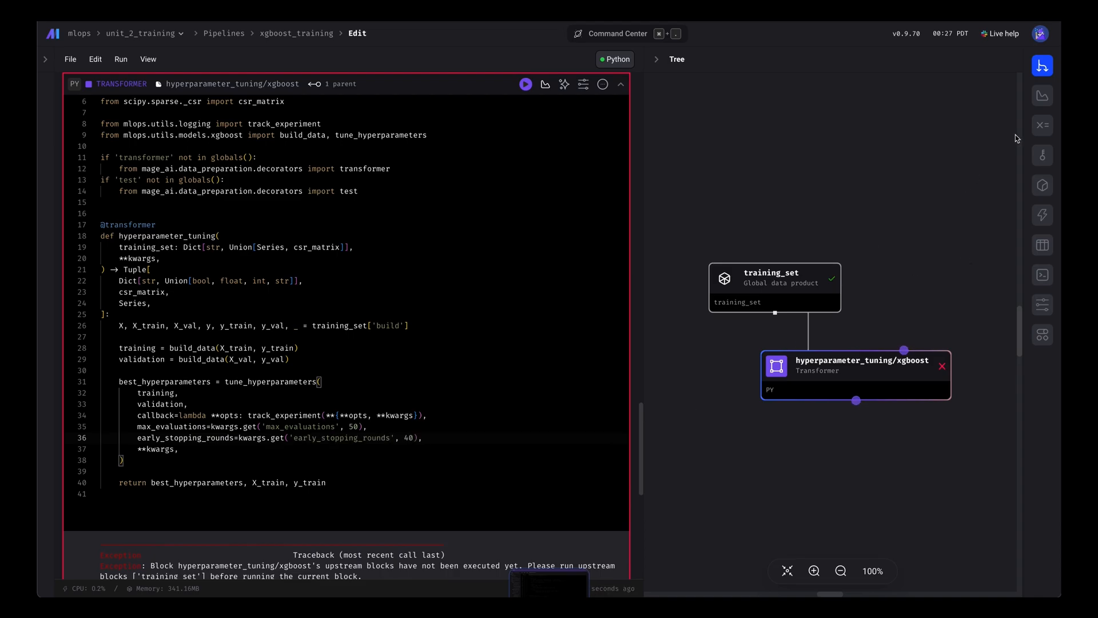
# - Save the early_stopping_rounds global variable with value 40 in the Global Variables panel
pyautogui.click(1042, 126)
pyautogui.click(785, 90)
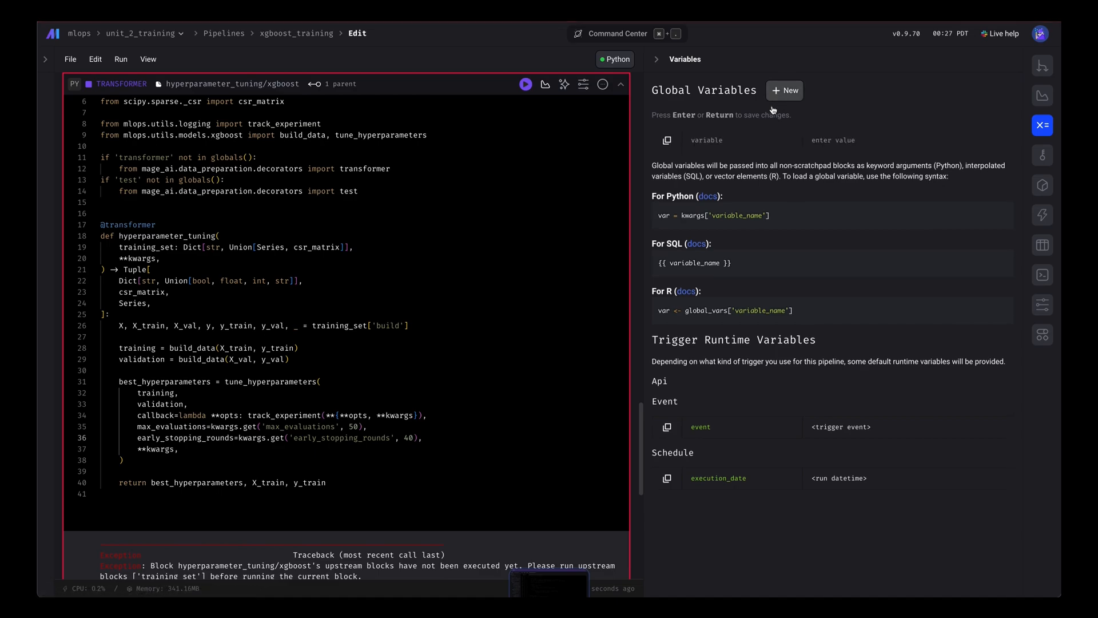
pyautogui.write('early_stopping_rounds')
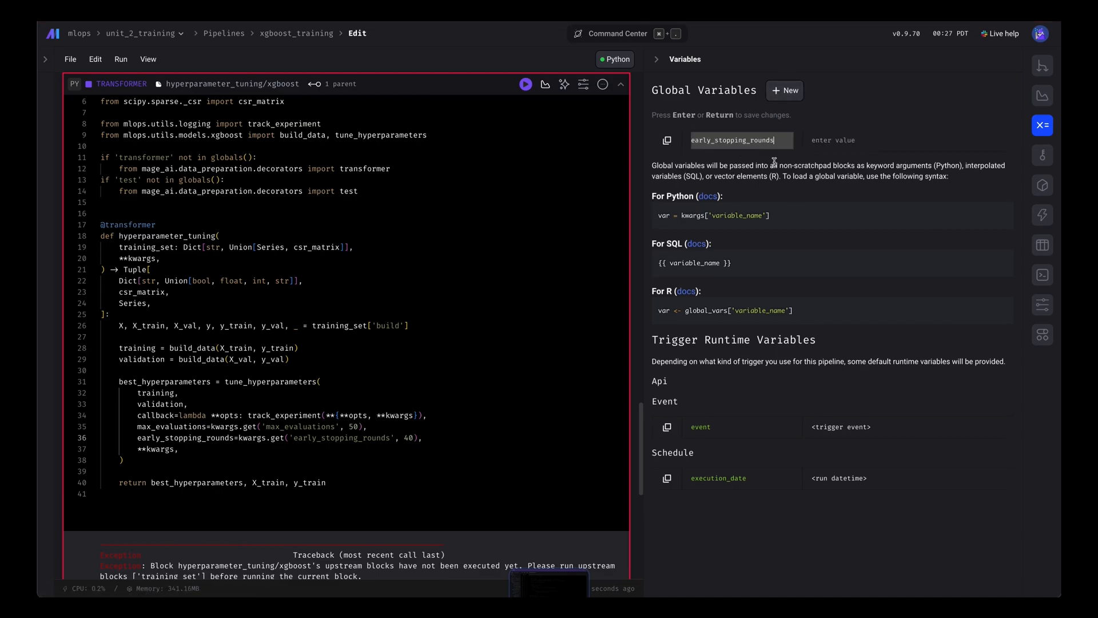
pyautogui.press('Tab')
pyautogui.write('4')
pyautogui.press('Return')
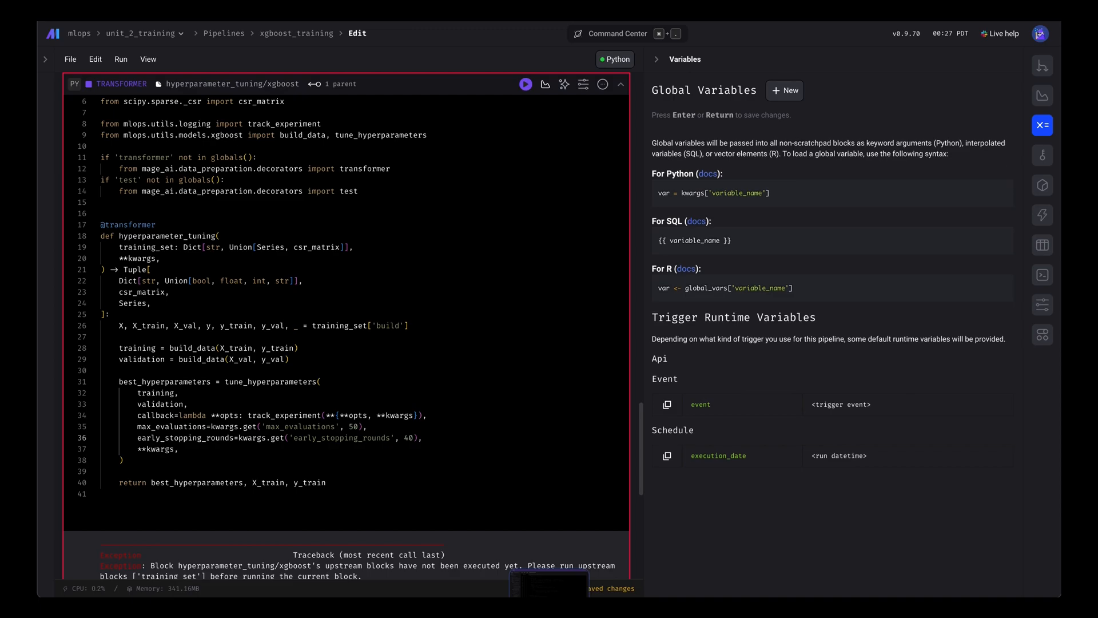
# - Add a max_evaluations global variable (name pasted from line 35) with value 50
pyautogui.click(785, 90)
pyautogui.click(757, 140)
pyautogui.write('early_stopping_rounds')
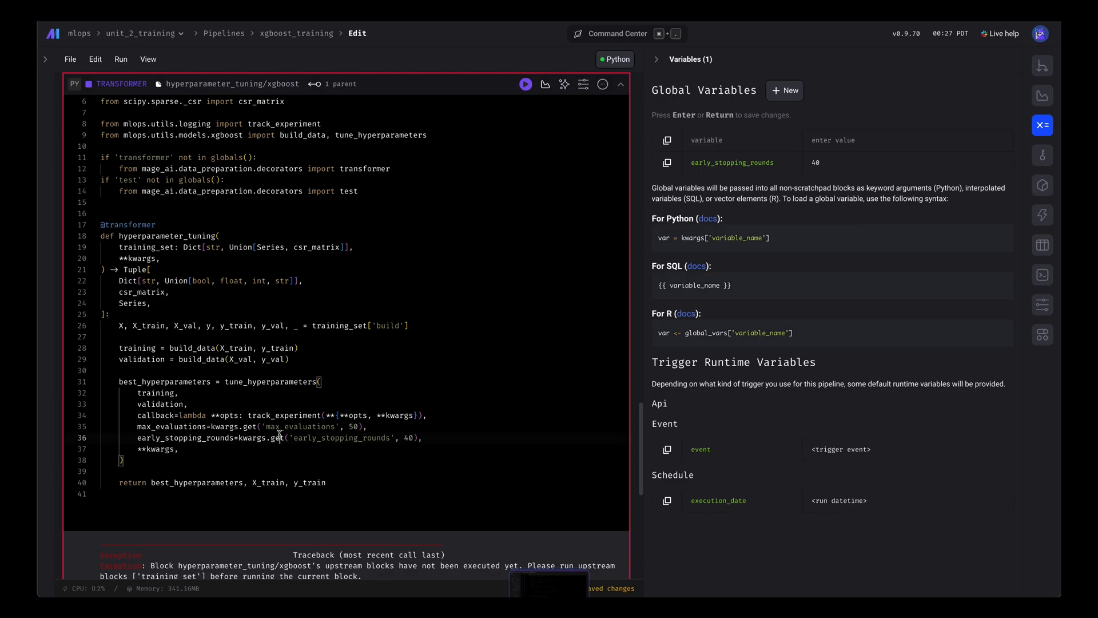
pyautogui.doubleClick(296, 427)
pyautogui.hotkey('ctrl', 'c')
pyautogui.click(744, 140)
pyautogui.hotkey('ctrl', 'v')
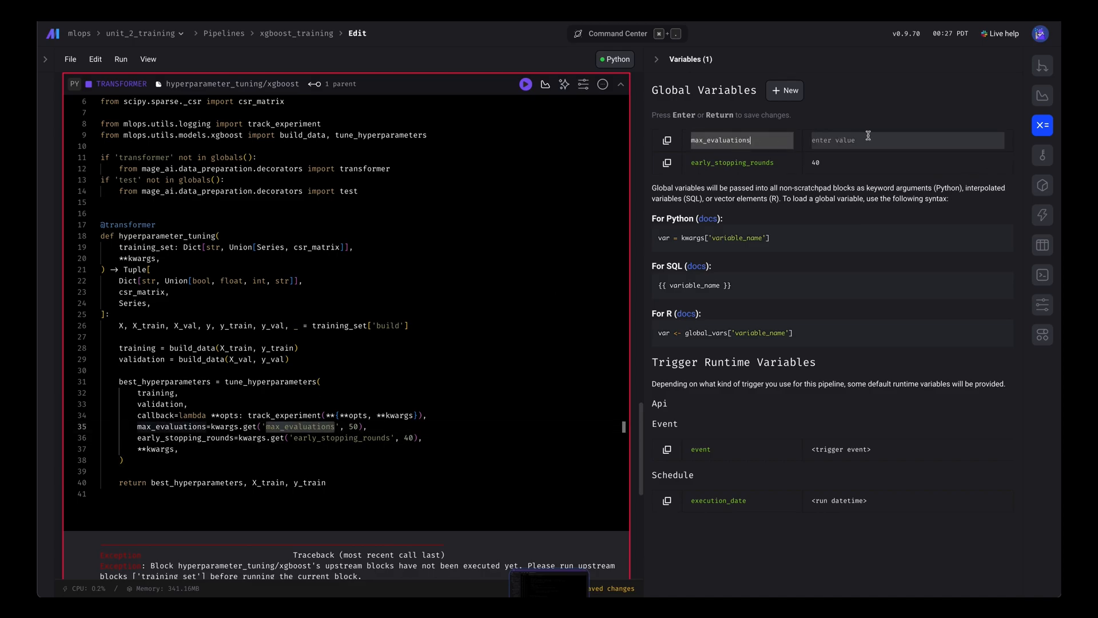
pyautogui.click(873, 142)
pyautogui.write('50')
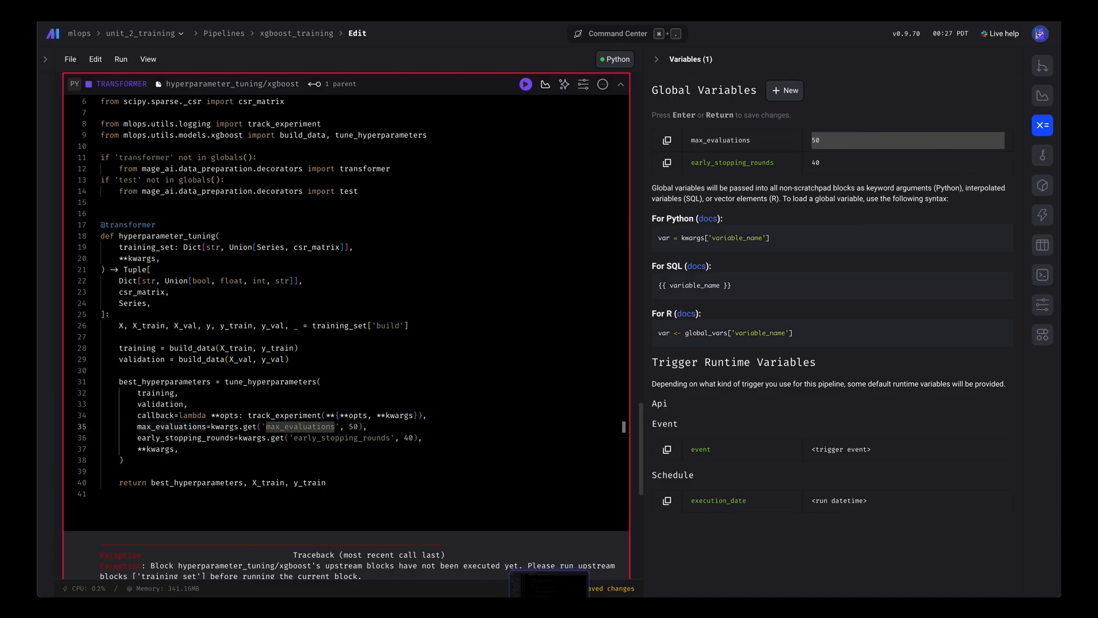
pyautogui.press('Return')
pyautogui.click(474, 325)
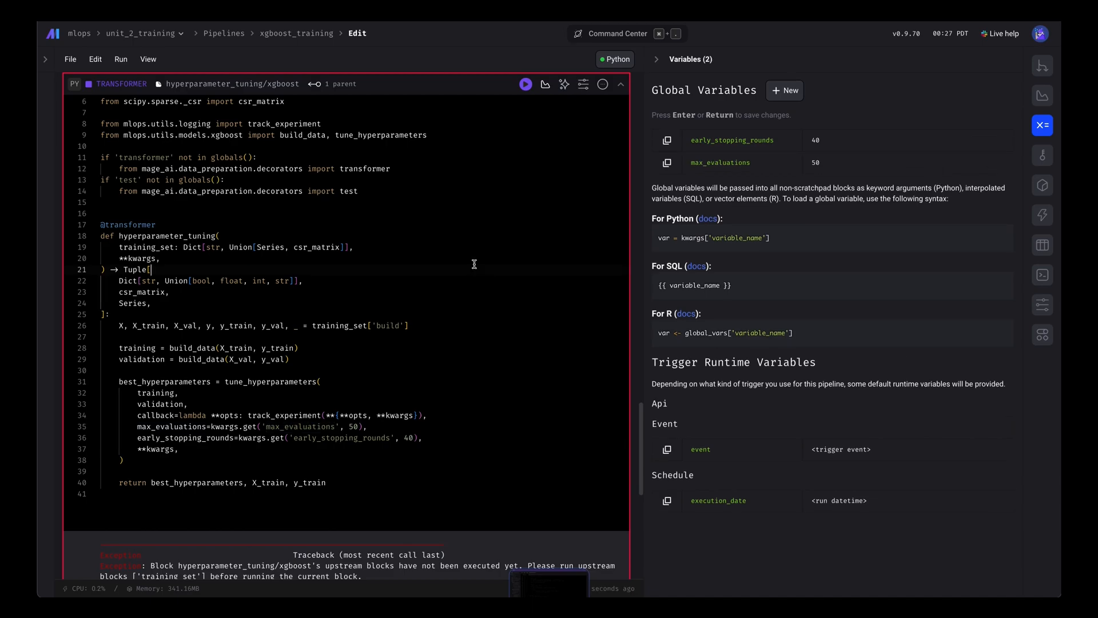
# - After the duplicate-keyword TypeError, delete the explicit max_evaluations and early_stopping_rounds argument lines from tune_hyperparameters
pyautogui.click(526, 83)
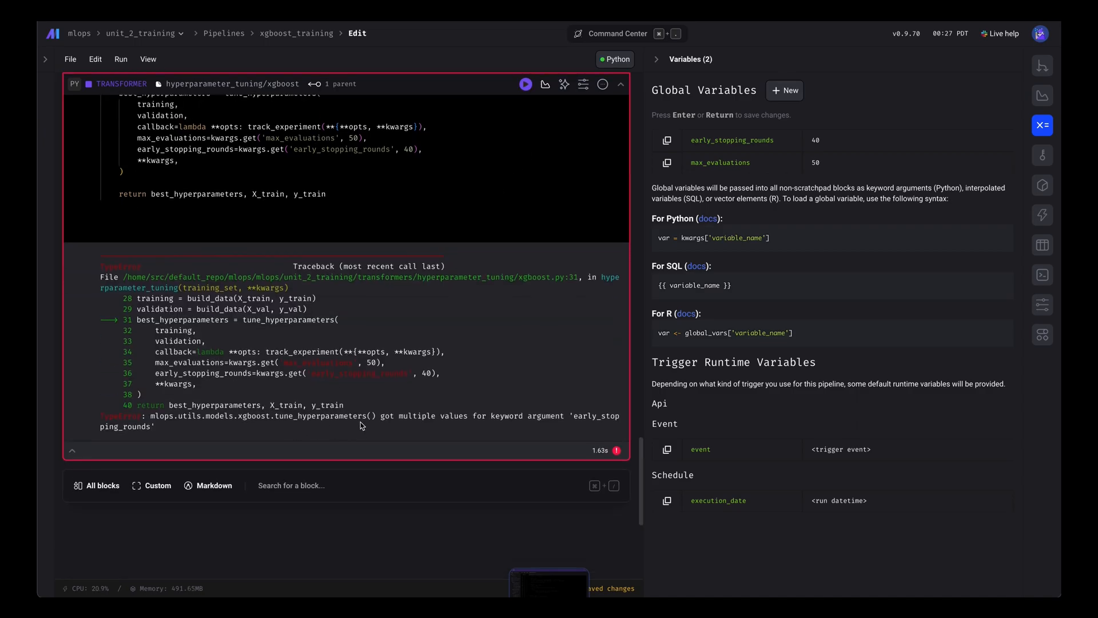
pyautogui.scroll(1, 342, 261)
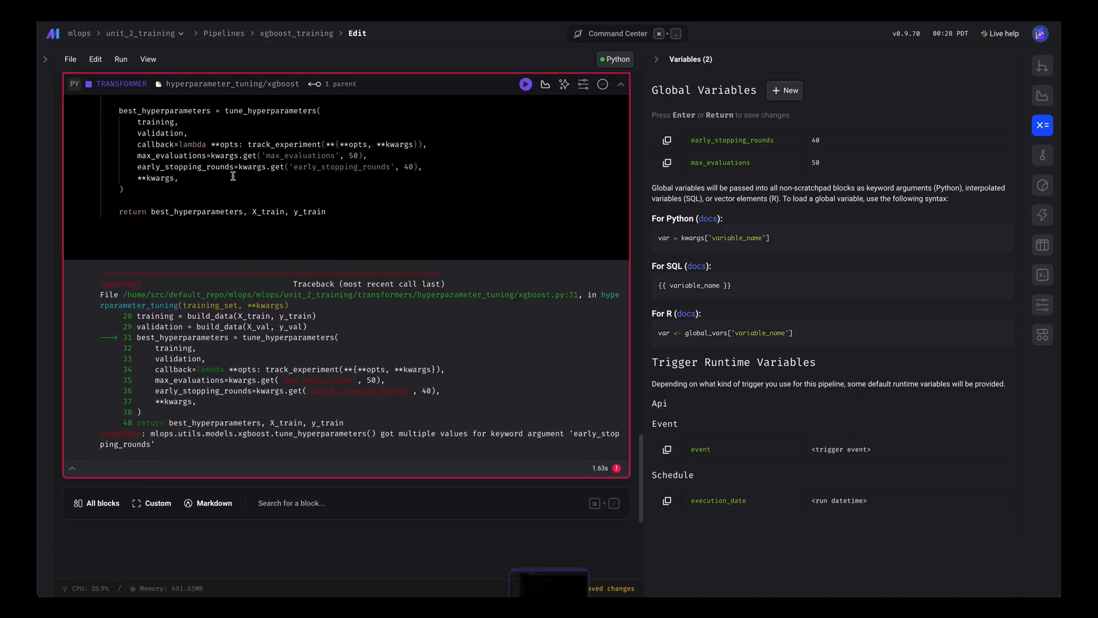
pyautogui.scroll(2, 344, 258)
pyautogui.scroll(2, 387, 276)
pyautogui.scroll(2, 439, 297)
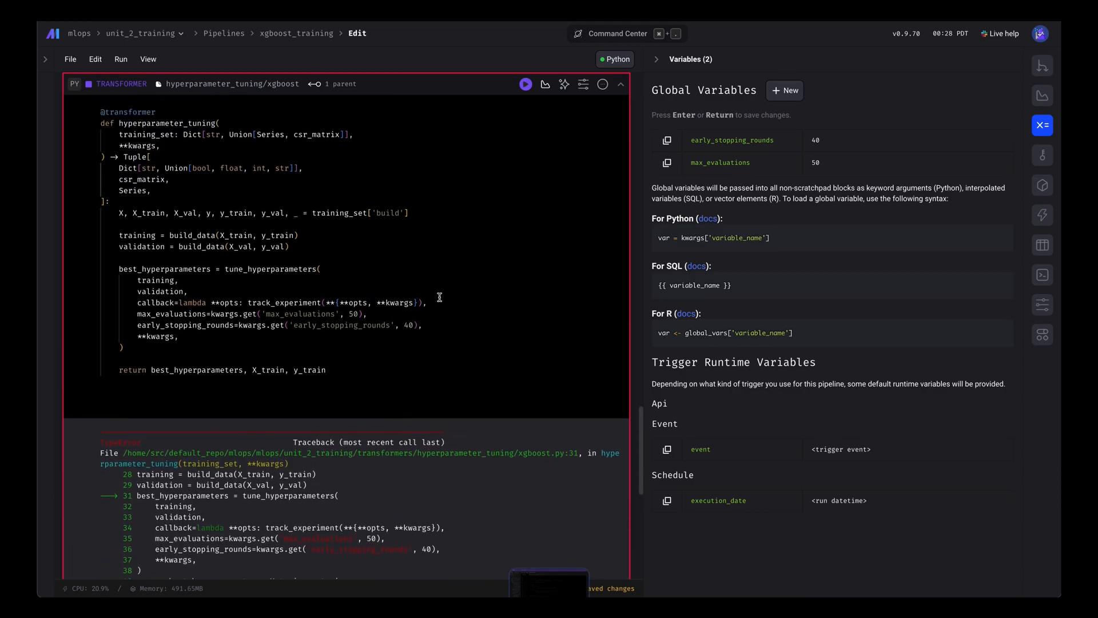
pyautogui.click(464, 339)
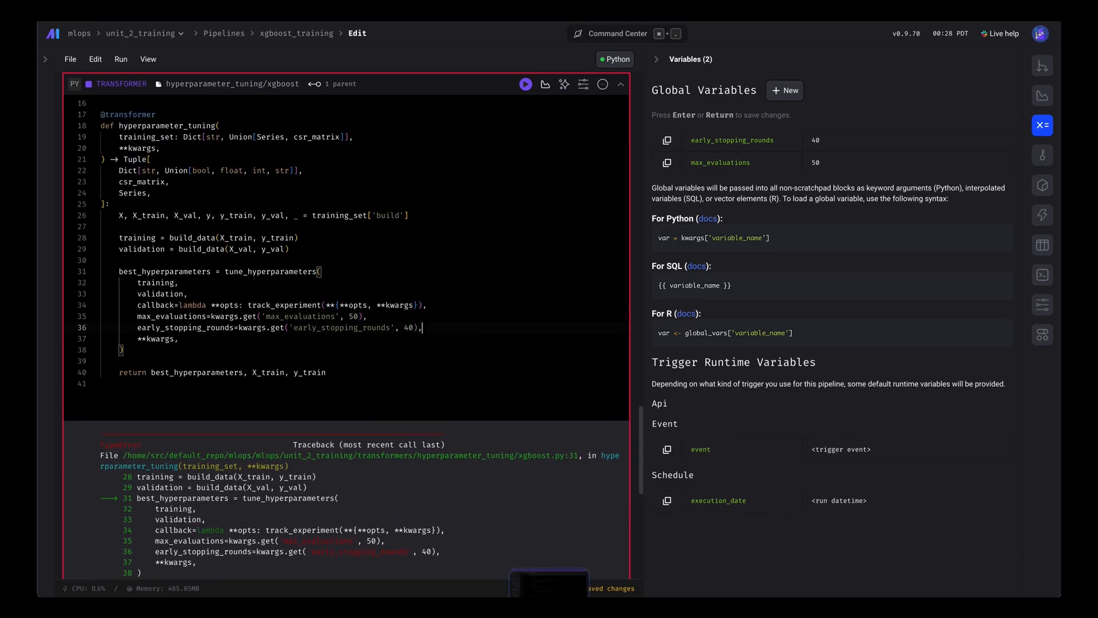
pyautogui.hotkey('shift', 'Up')
pyautogui.hotkey('shift', 'Up')
pyautogui.press('BackSpace')
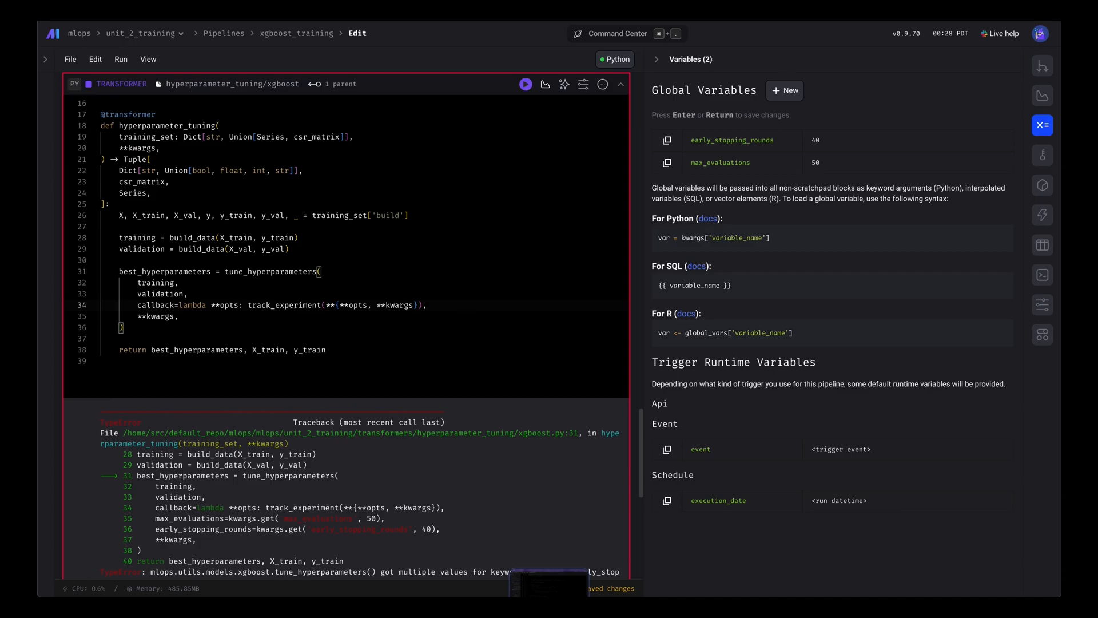
pyautogui.click(494, 237)
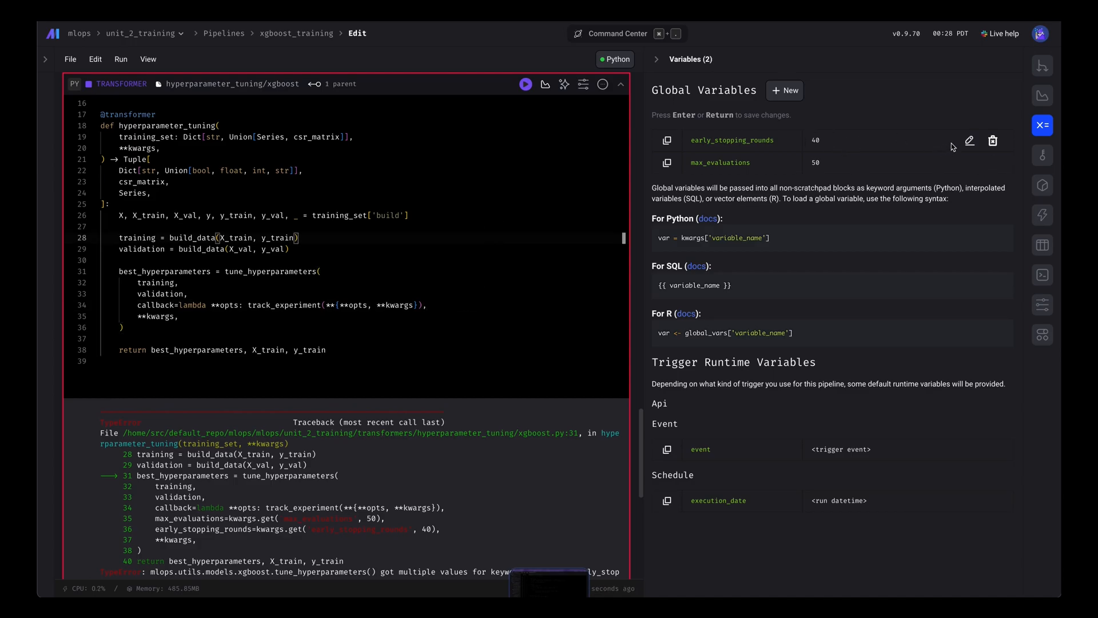
# - Change early_stopping_rounds and max_evaluations to 1 each in the Global Variables panel
pyautogui.click(969, 141)
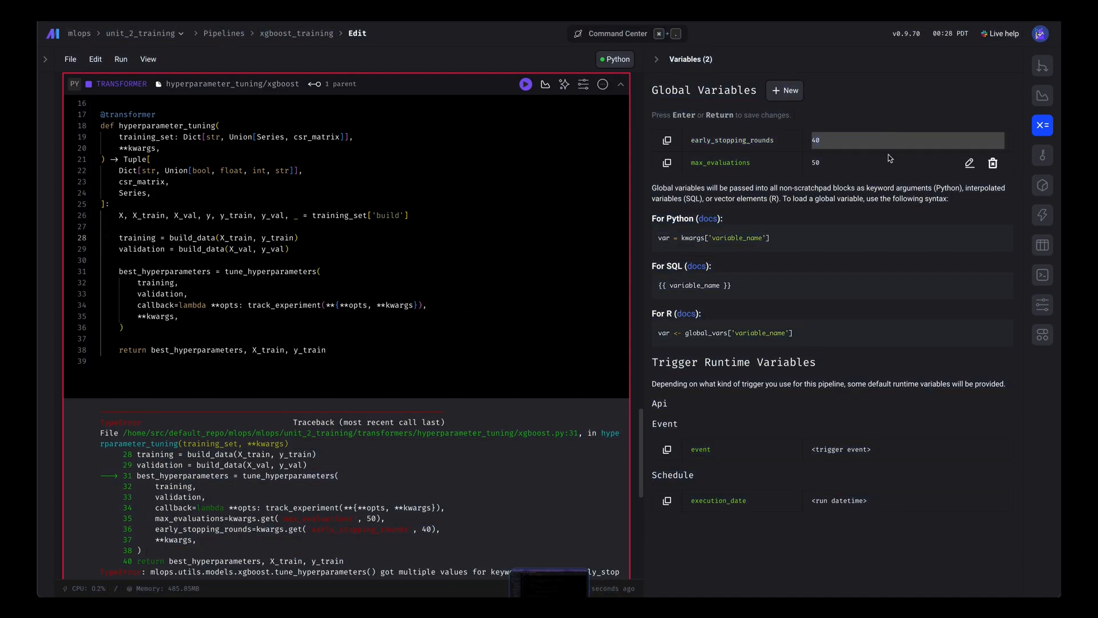
pyautogui.write('1')
pyautogui.press('Return')
pyautogui.click(970, 162)
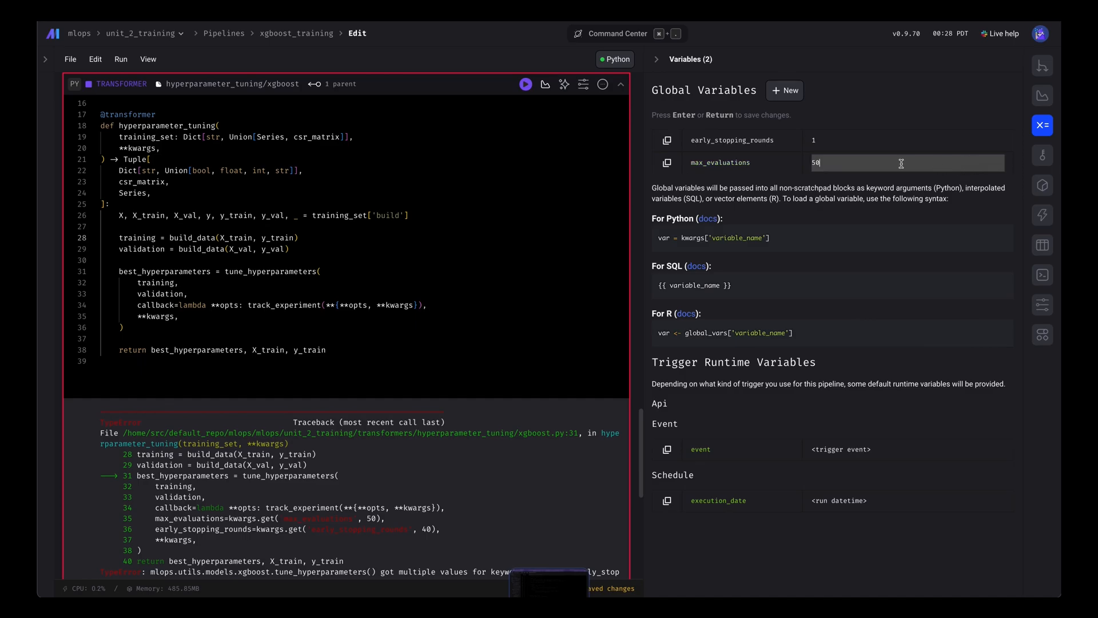
pyautogui.write('1')
pyautogui.press('Return')
pyautogui.click(909, 140)
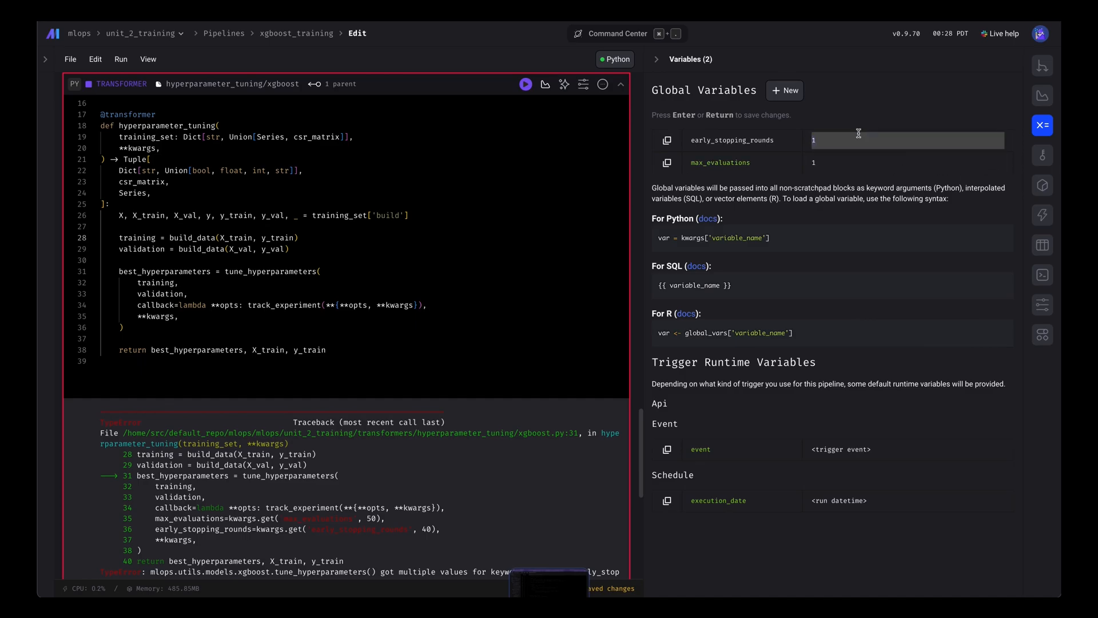
pyautogui.press('BackSpace')
pyautogui.write('40')
pyautogui.press('Return')
pyautogui.click(518, 212)
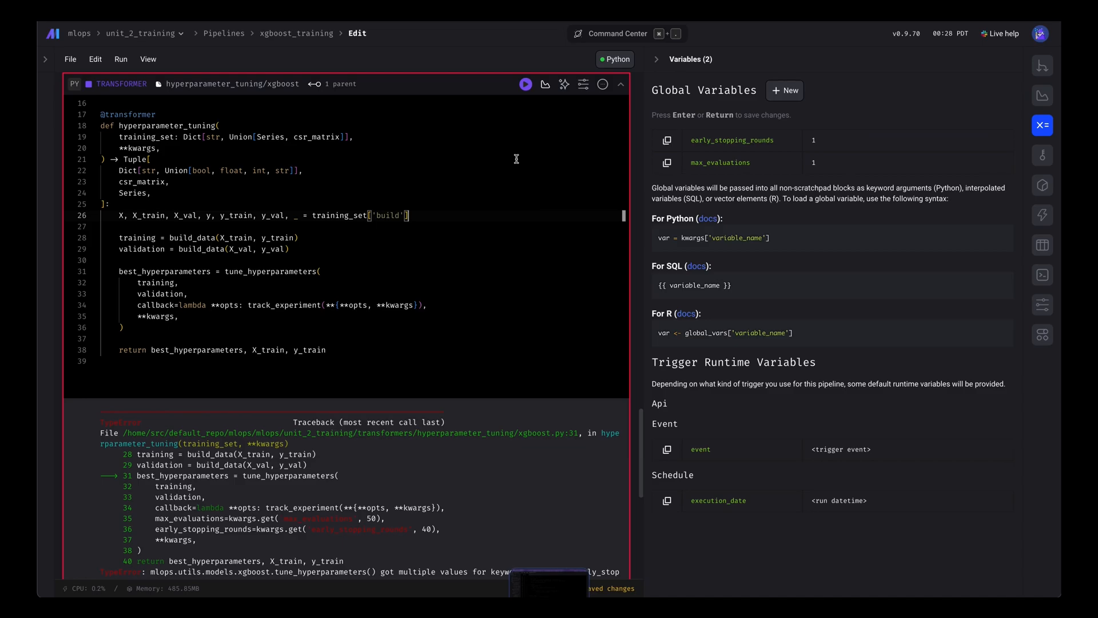
# - Rerun the tuning block to success (best loss 5.3048) and review OUTPUT_1, OUTPUT_2 and the best-hyperparameters table
pyautogui.click(525, 87)
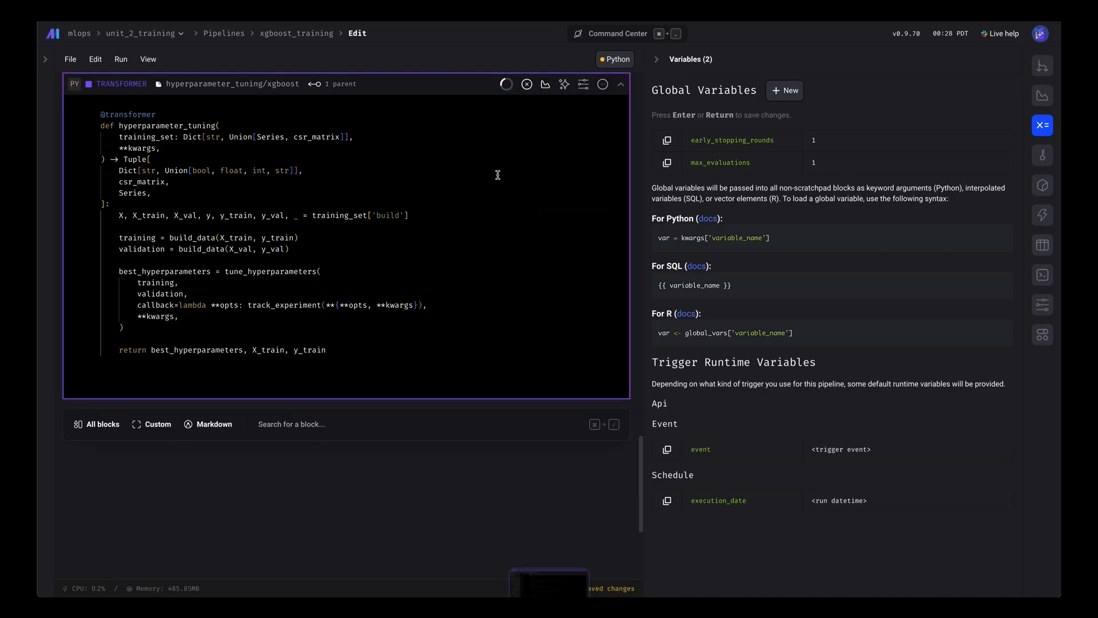
pyautogui.scroll(-5, 344, 257)
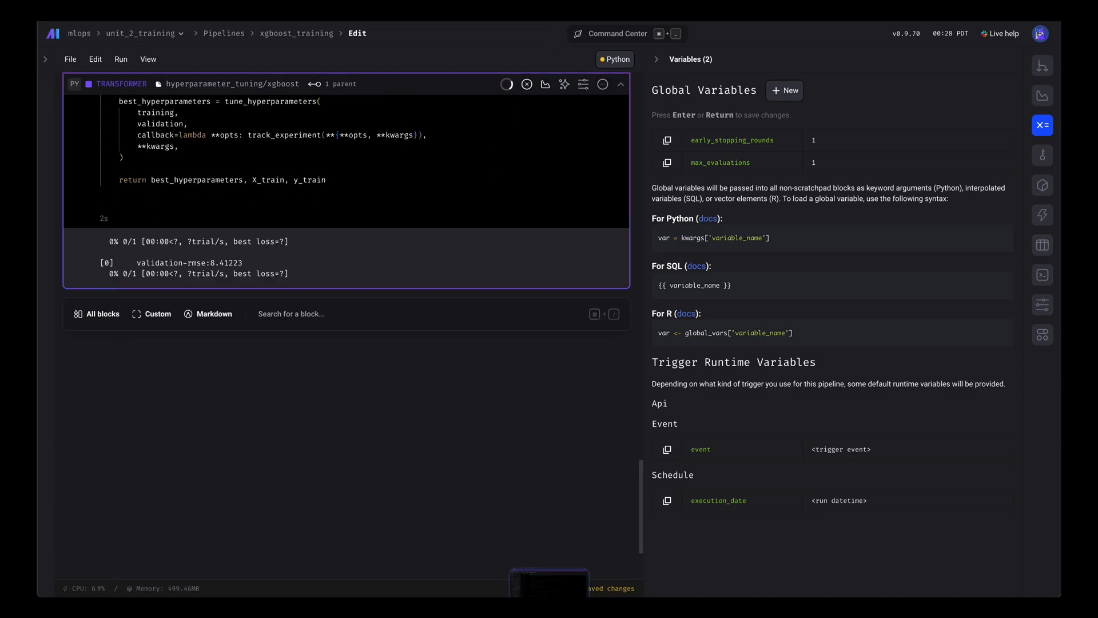
pyautogui.scroll(-3, 443, 274)
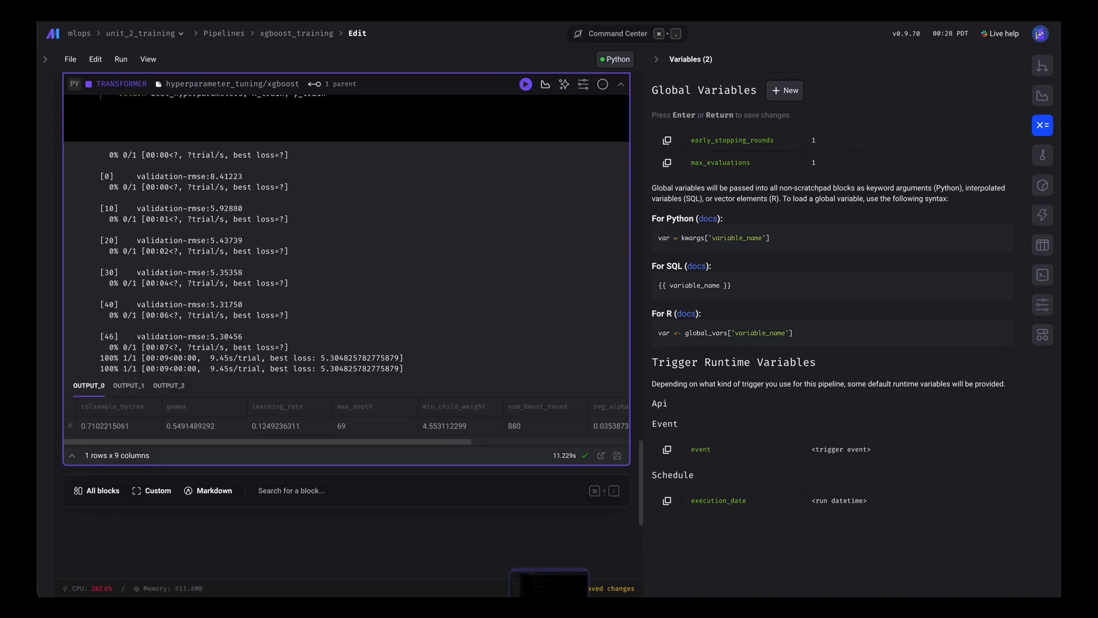
pyautogui.scroll(-2, 350, 294)
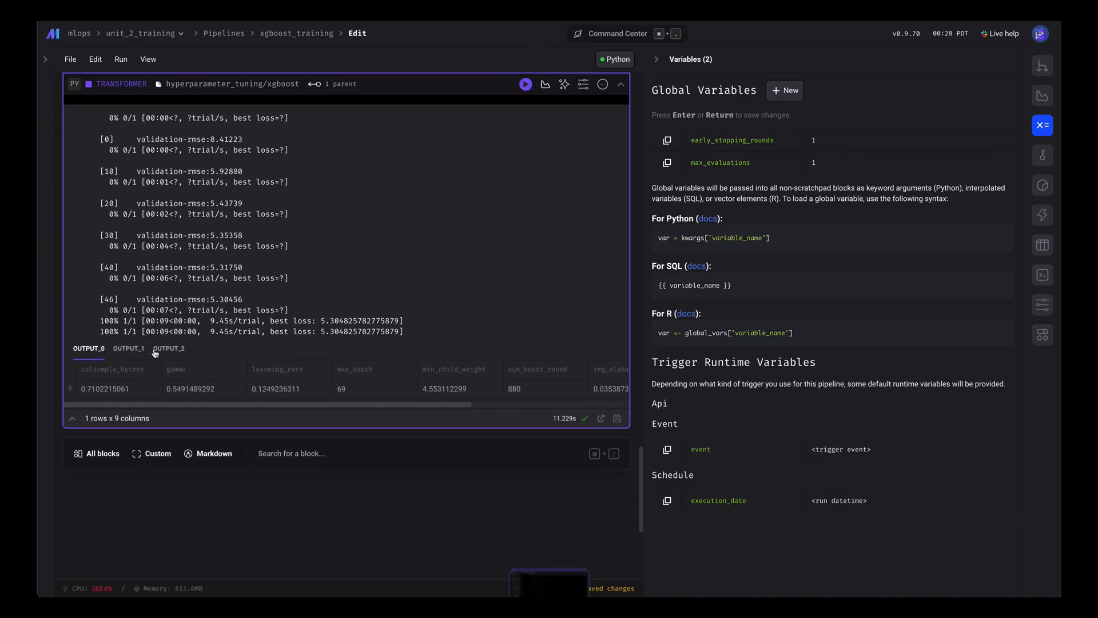
pyautogui.hscroll(3, 177, 393)
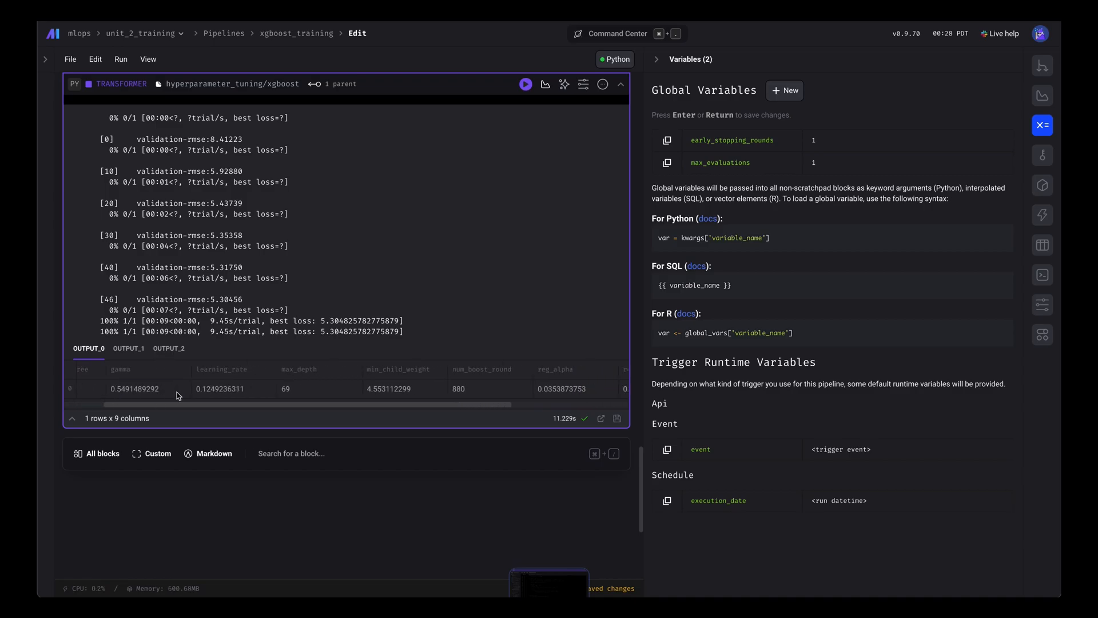
pyautogui.hscroll(-3, 176, 392)
pyautogui.click(129, 348)
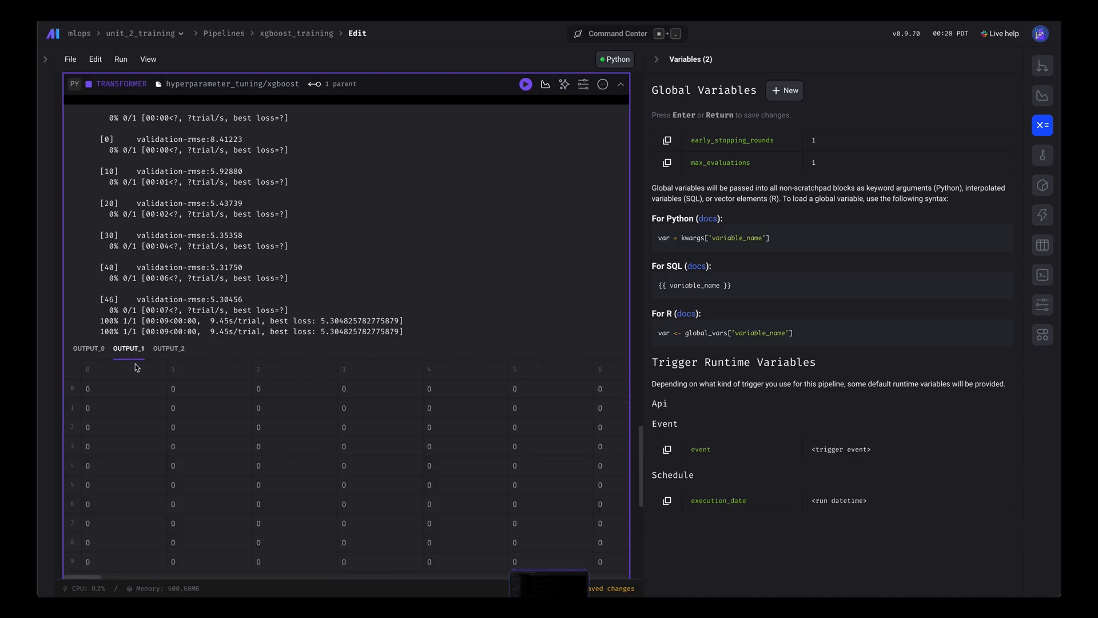
pyautogui.click(169, 349)
pyautogui.scroll(5, 255, 341)
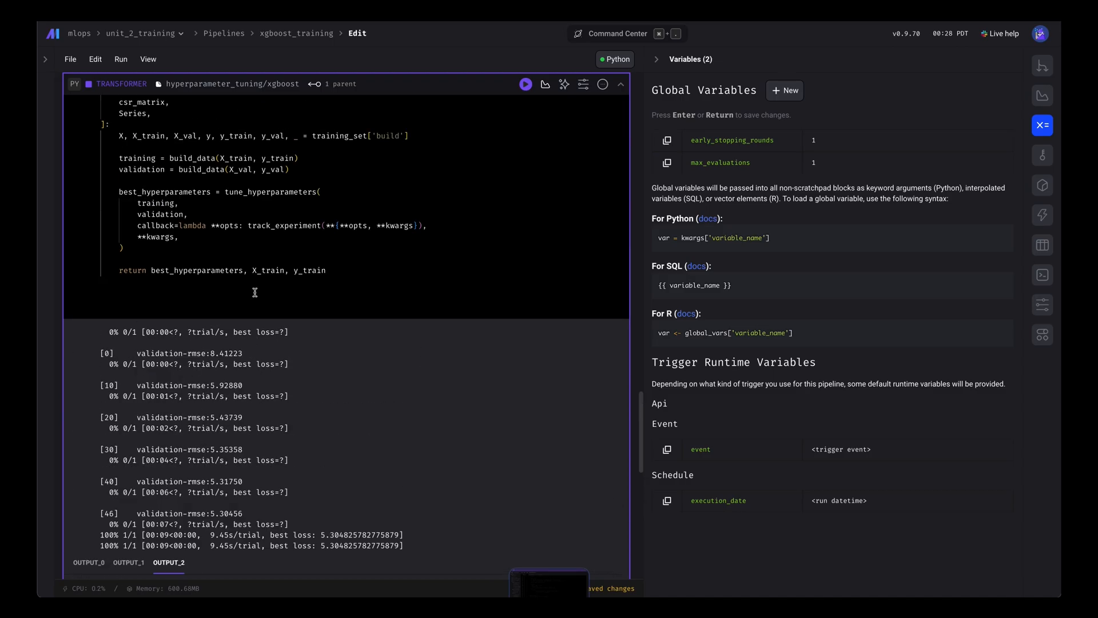
pyautogui.scroll(-5, 256, 293)
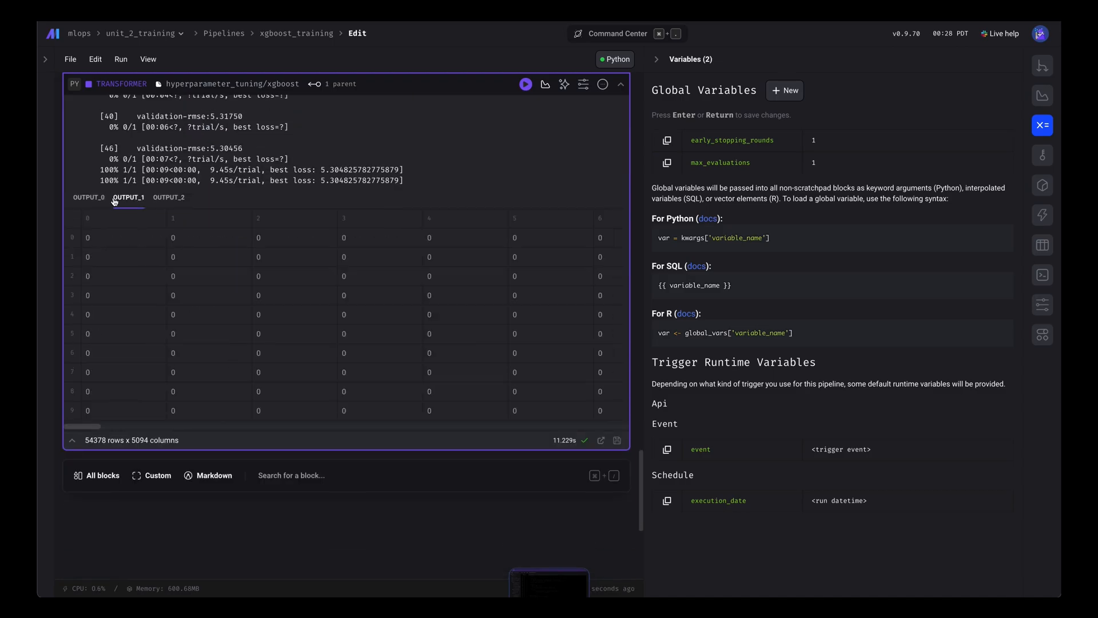
pyautogui.click(89, 197)
pyautogui.scroll(5, 344, 257)
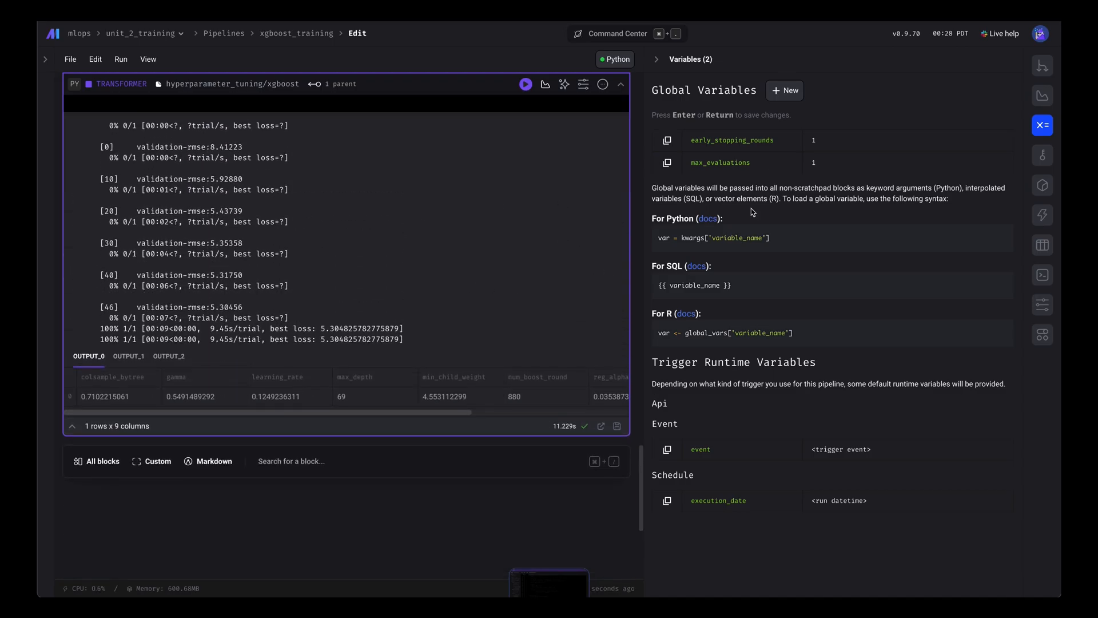
# - Raise early_stopping_rounds and max_evaluations to 10 each in the Global Variables panel
pyautogui.click(993, 140)
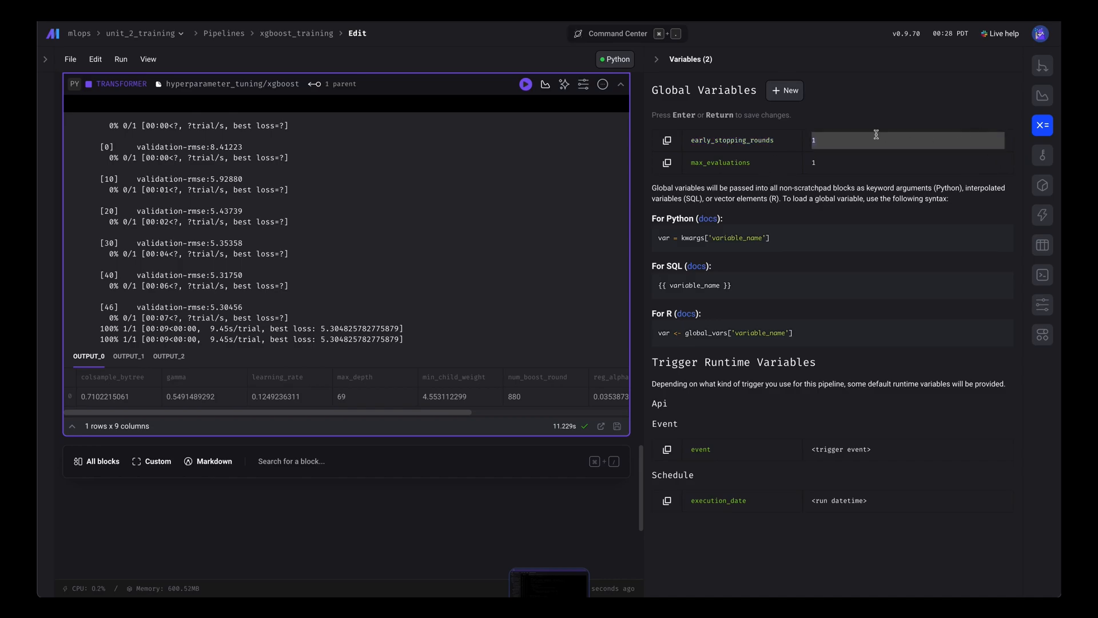
pyautogui.write('0')
pyautogui.press('Return')
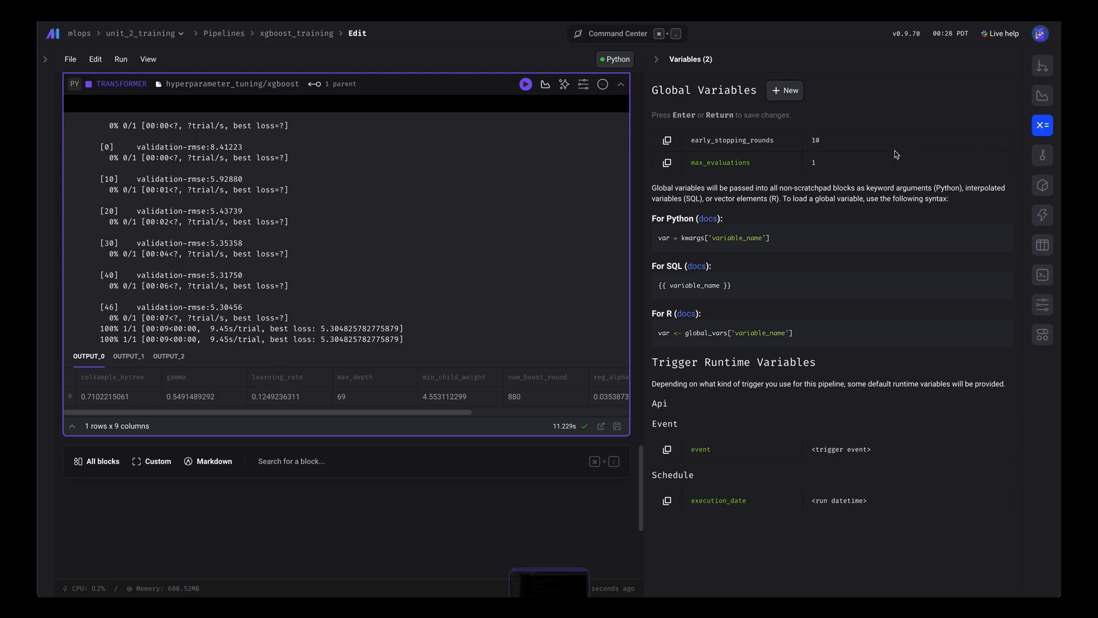
pyautogui.moveTo(902, 141)
pyautogui.click(993, 163)
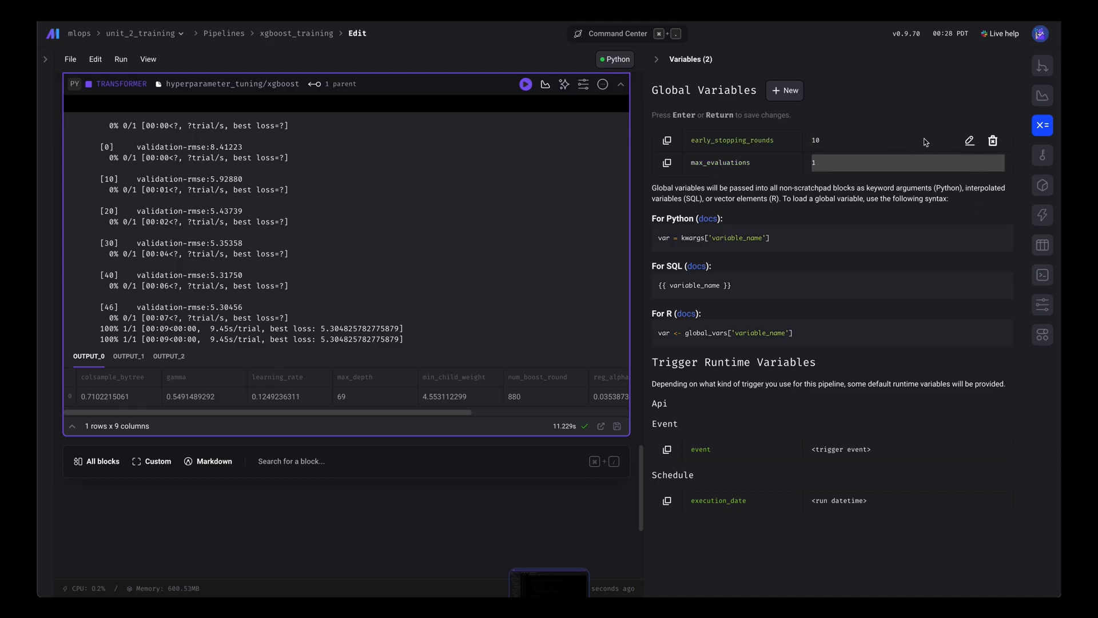
pyautogui.write('0')
pyautogui.press('Return')
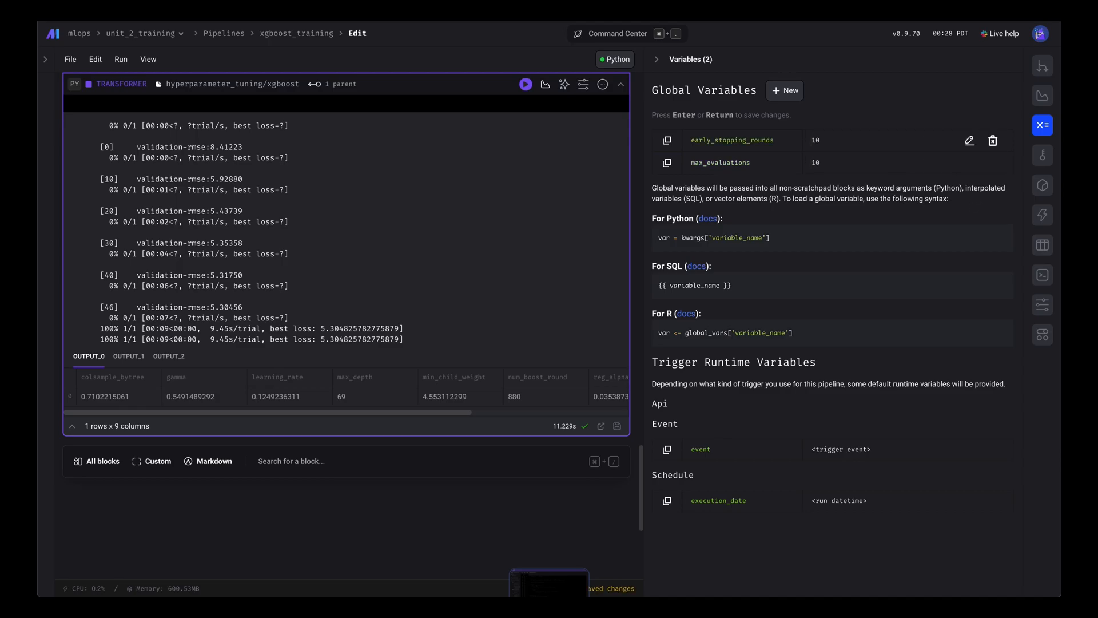